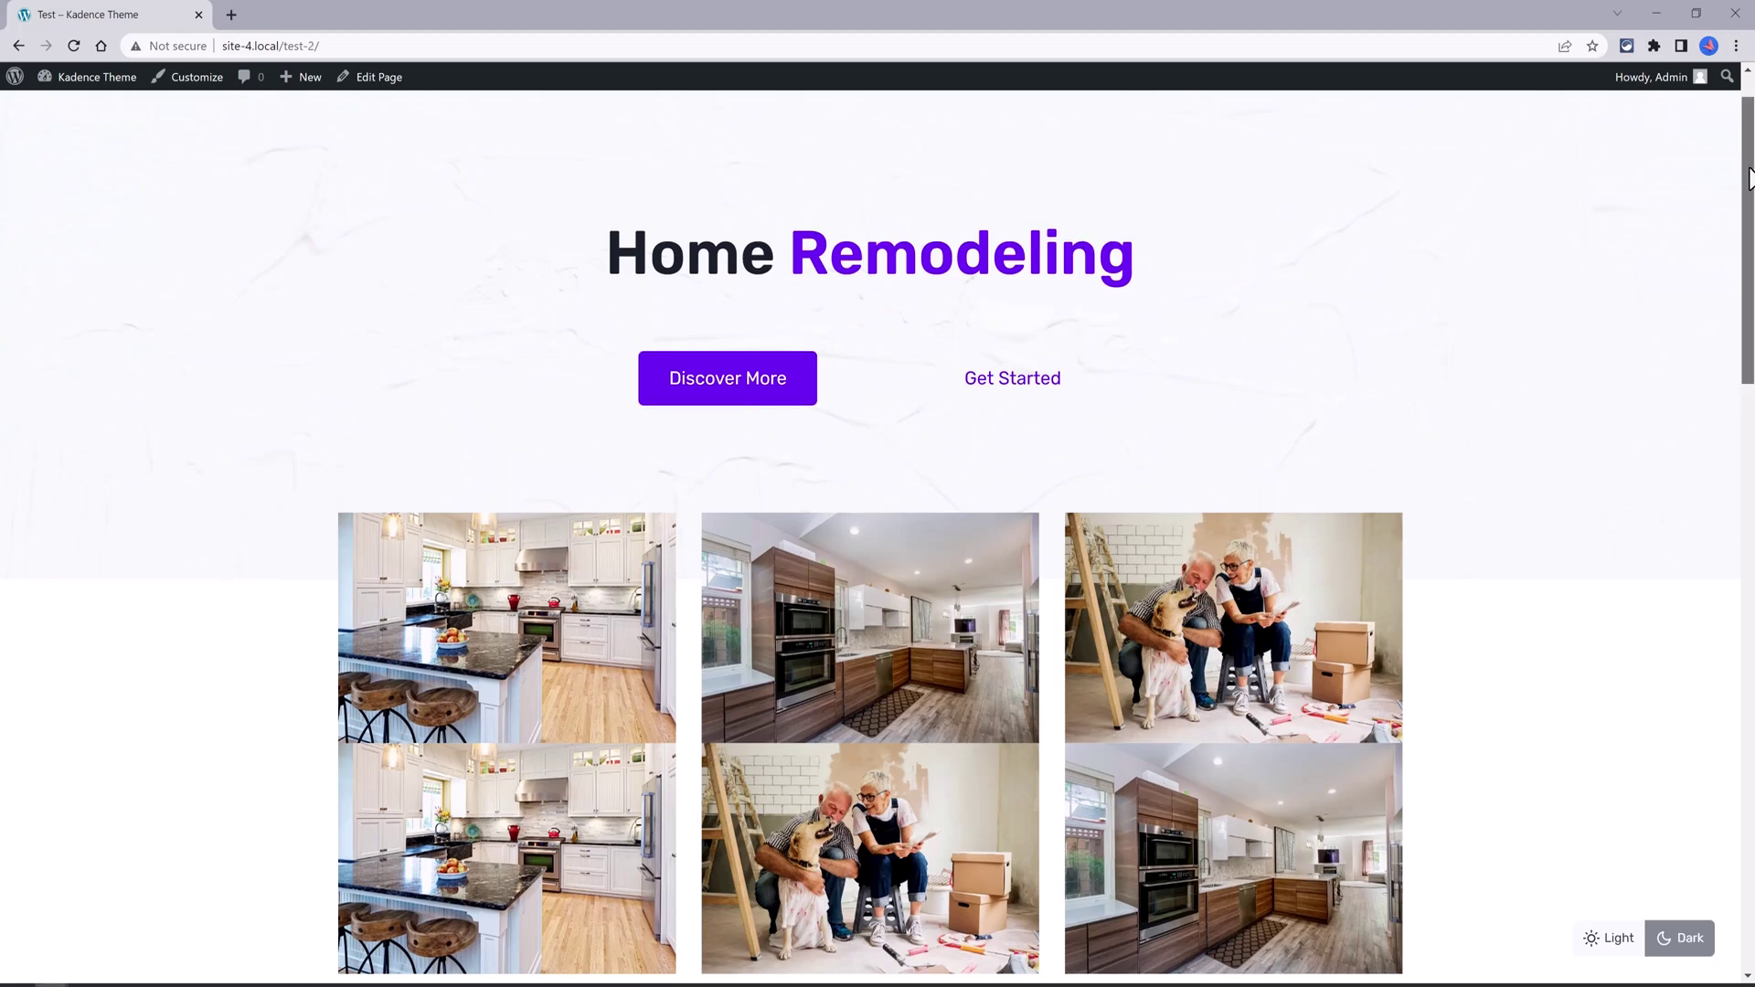
Scroll through the Home Remodeling example homepage, then go to the admin list of all pages.
scroll(1362, 217, "down", 1)
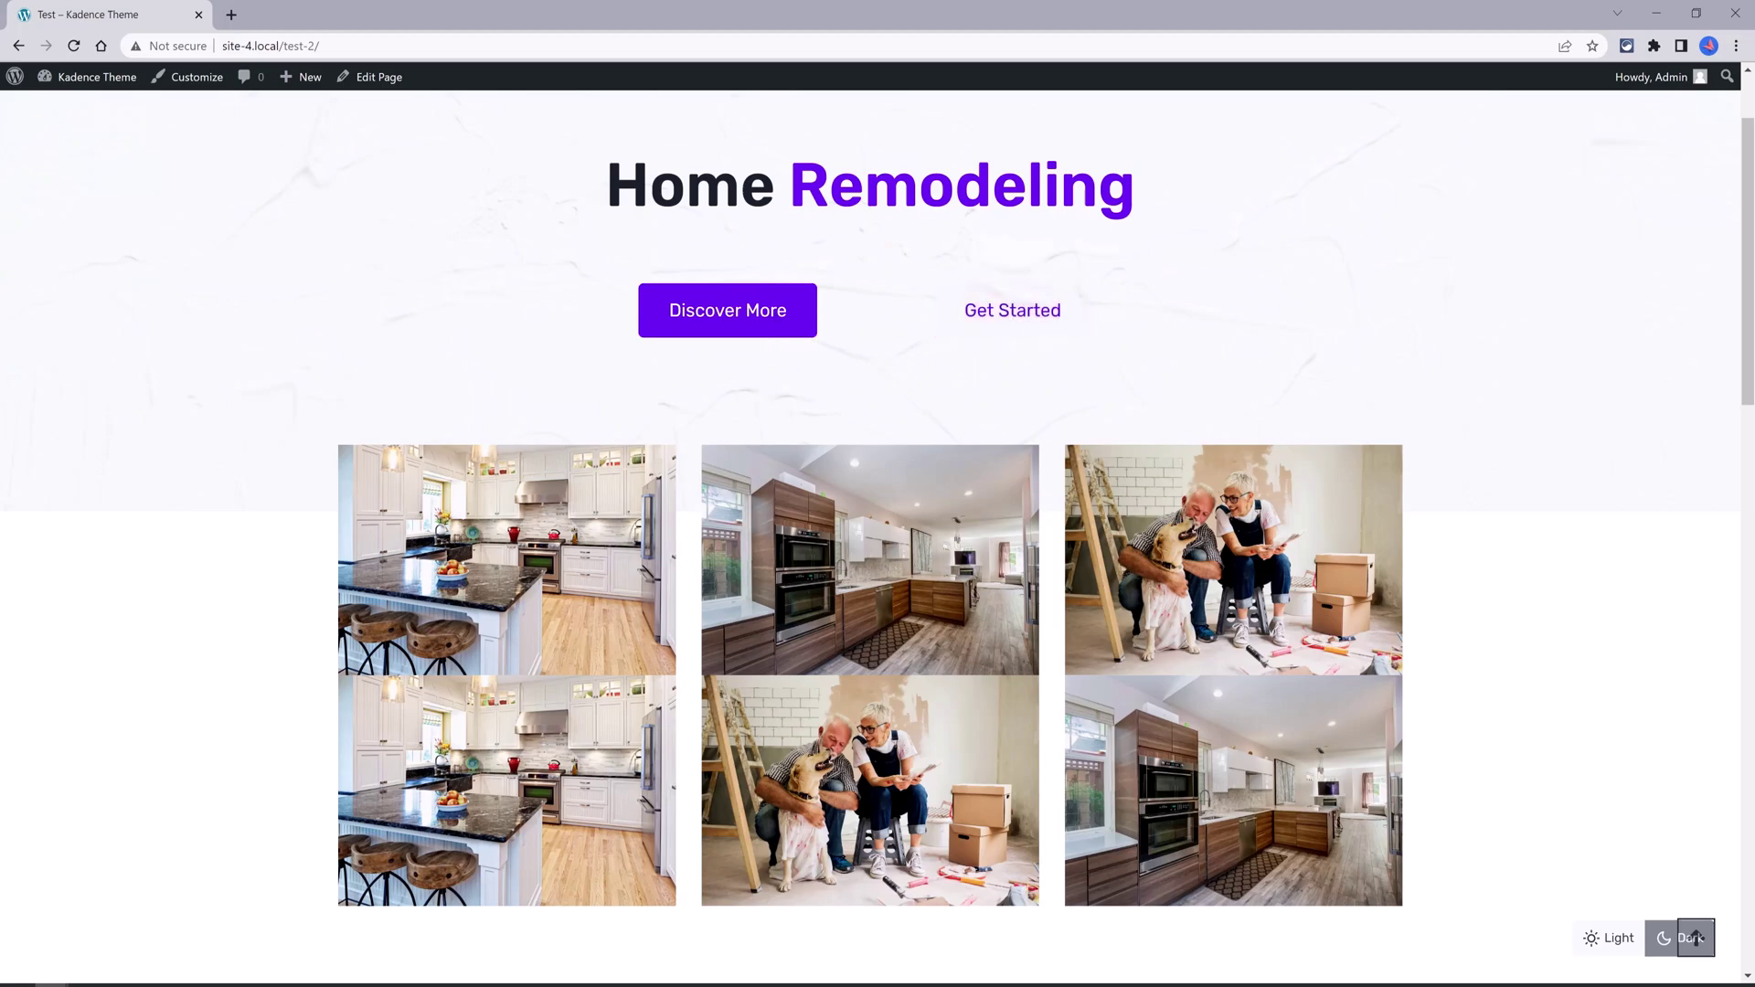
left_click_drag(1750, 393, 1749, 804)
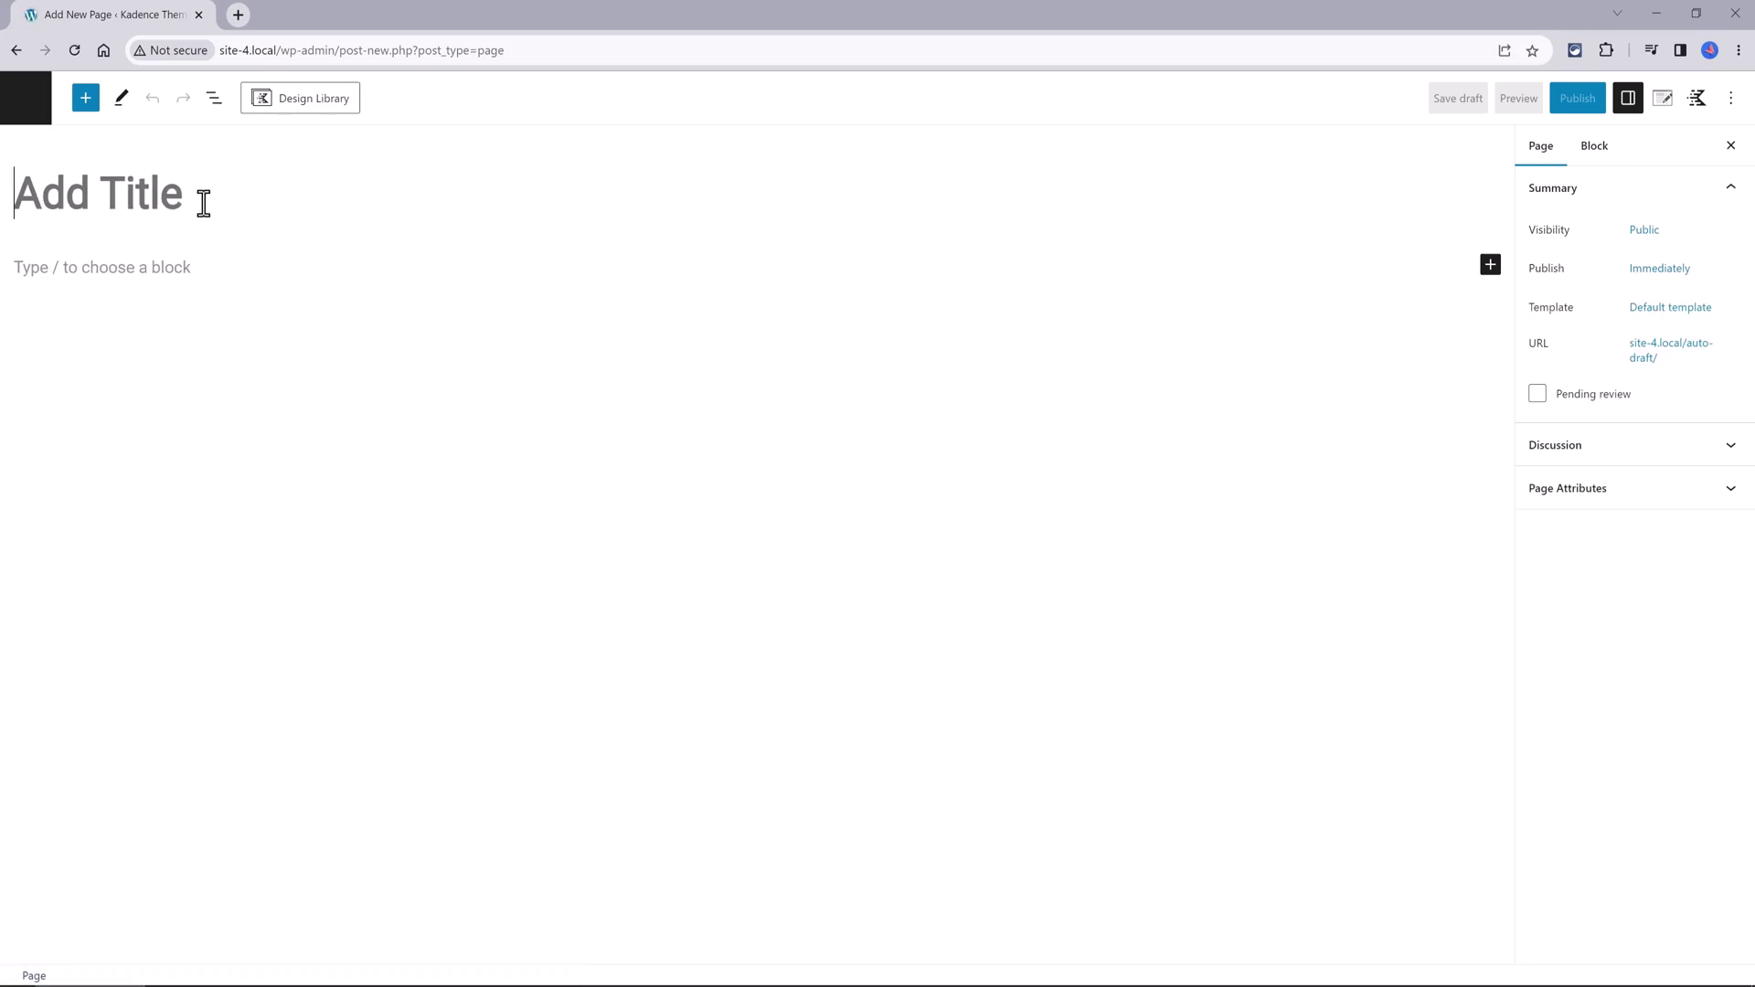
Title the new page 'Homepage Tutorial' and bring up its Kadence page settings.
type("Homepage Tutorial")
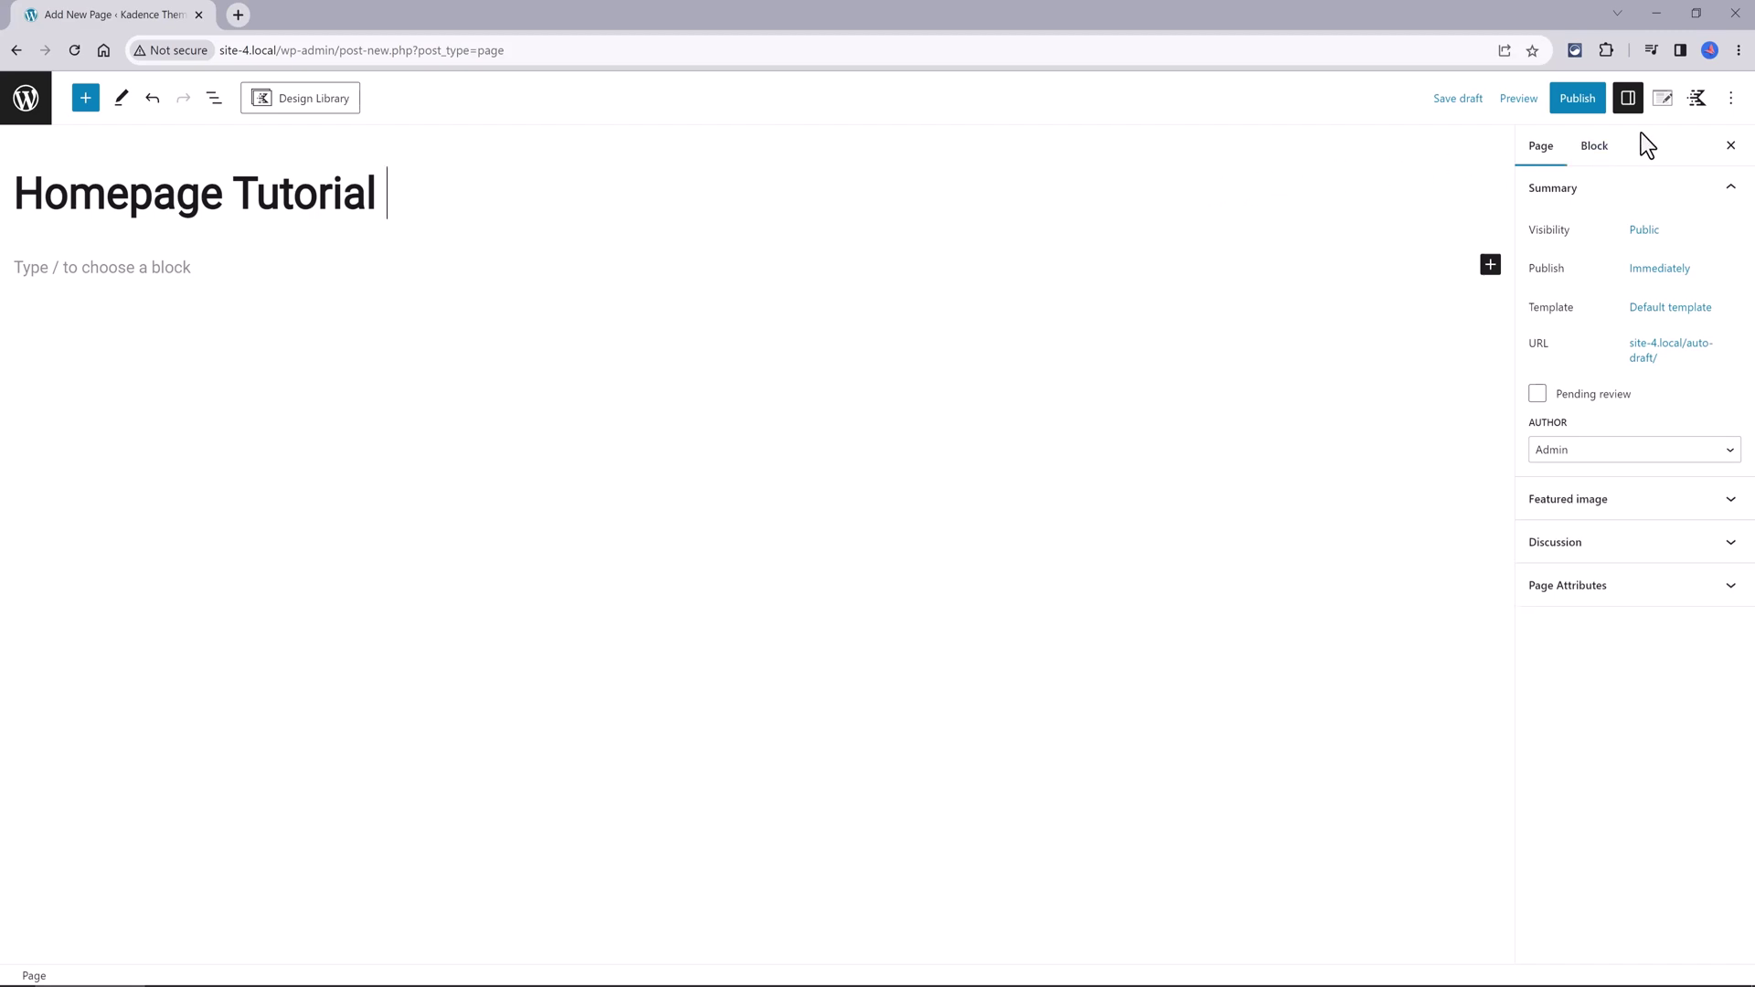
left_click(1661, 100)
Insert a single-column Kadence Row Layout beneath the title.
left_click(1491, 268)
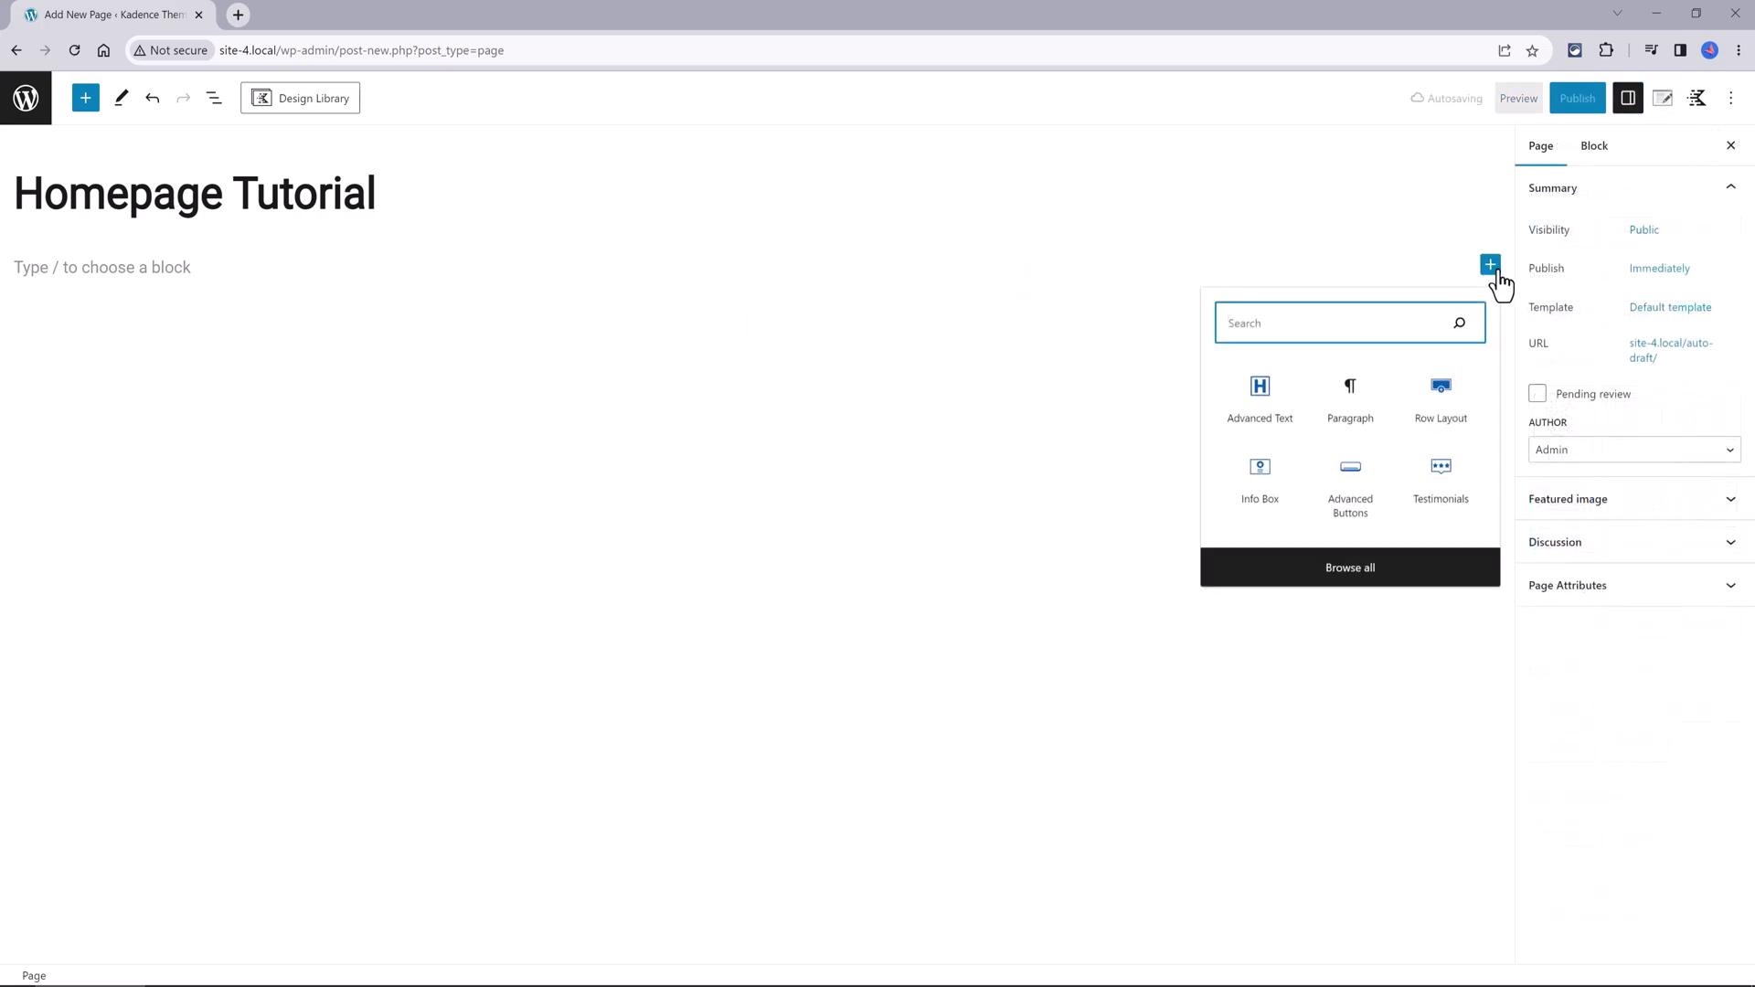
left_click(1440, 395)
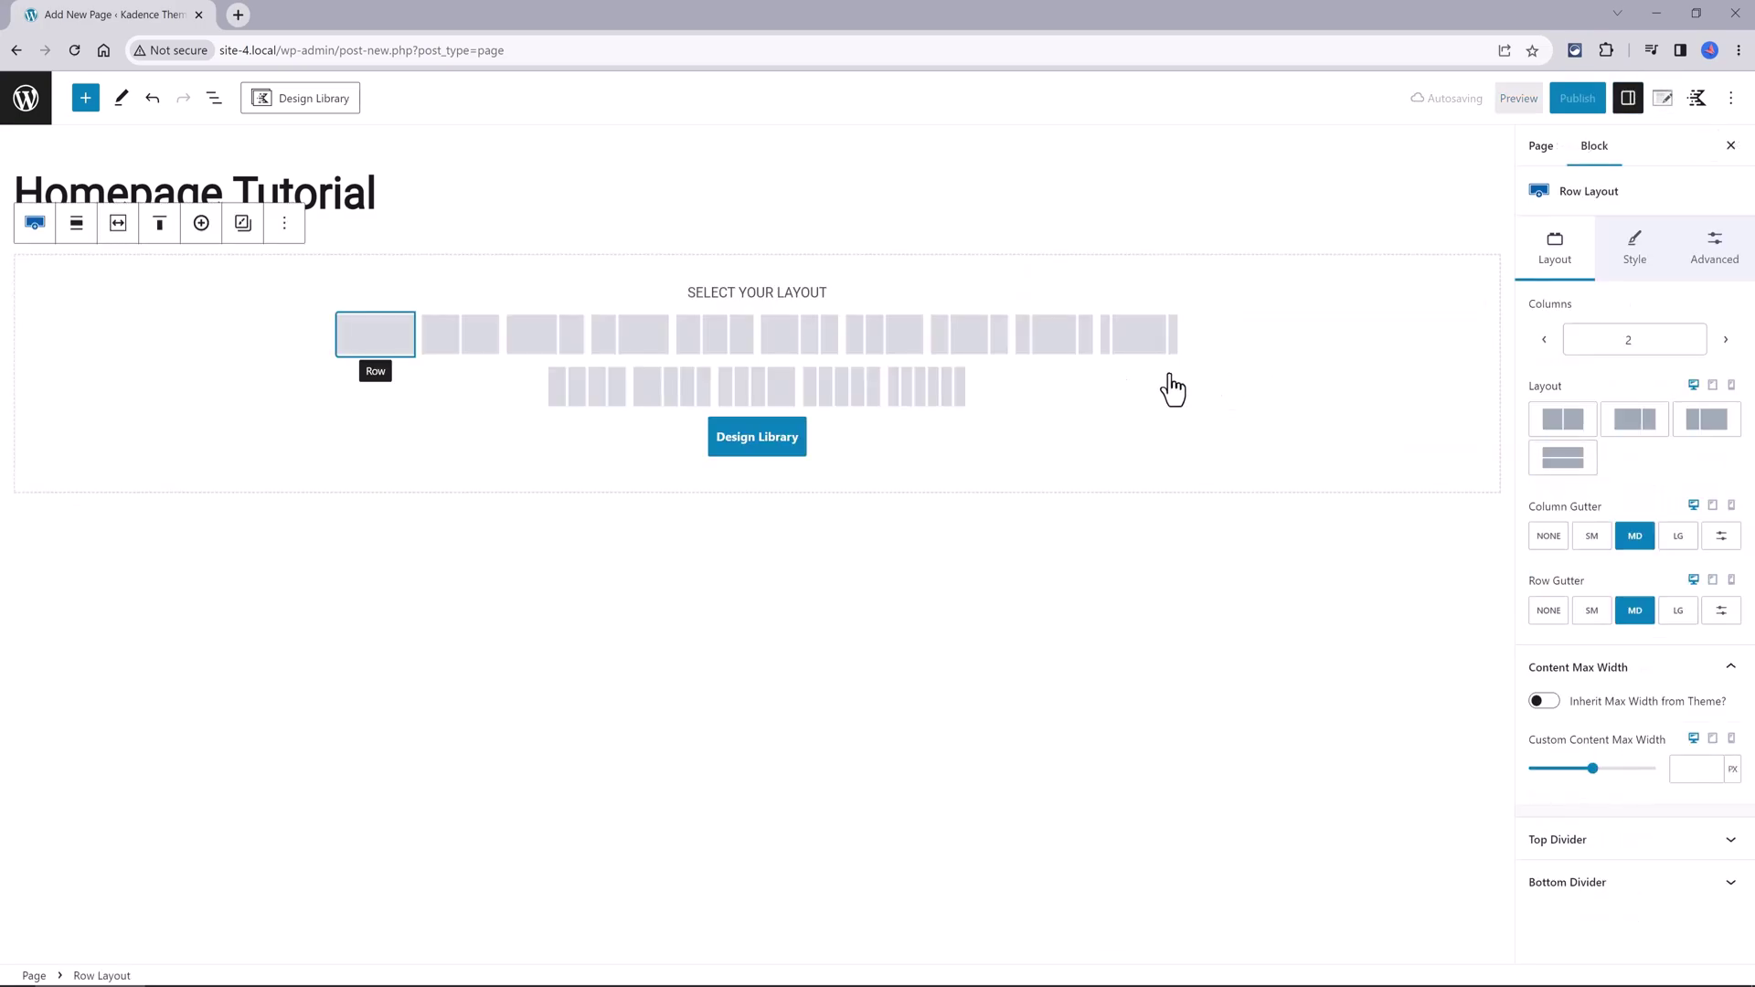
left_click(373, 348)
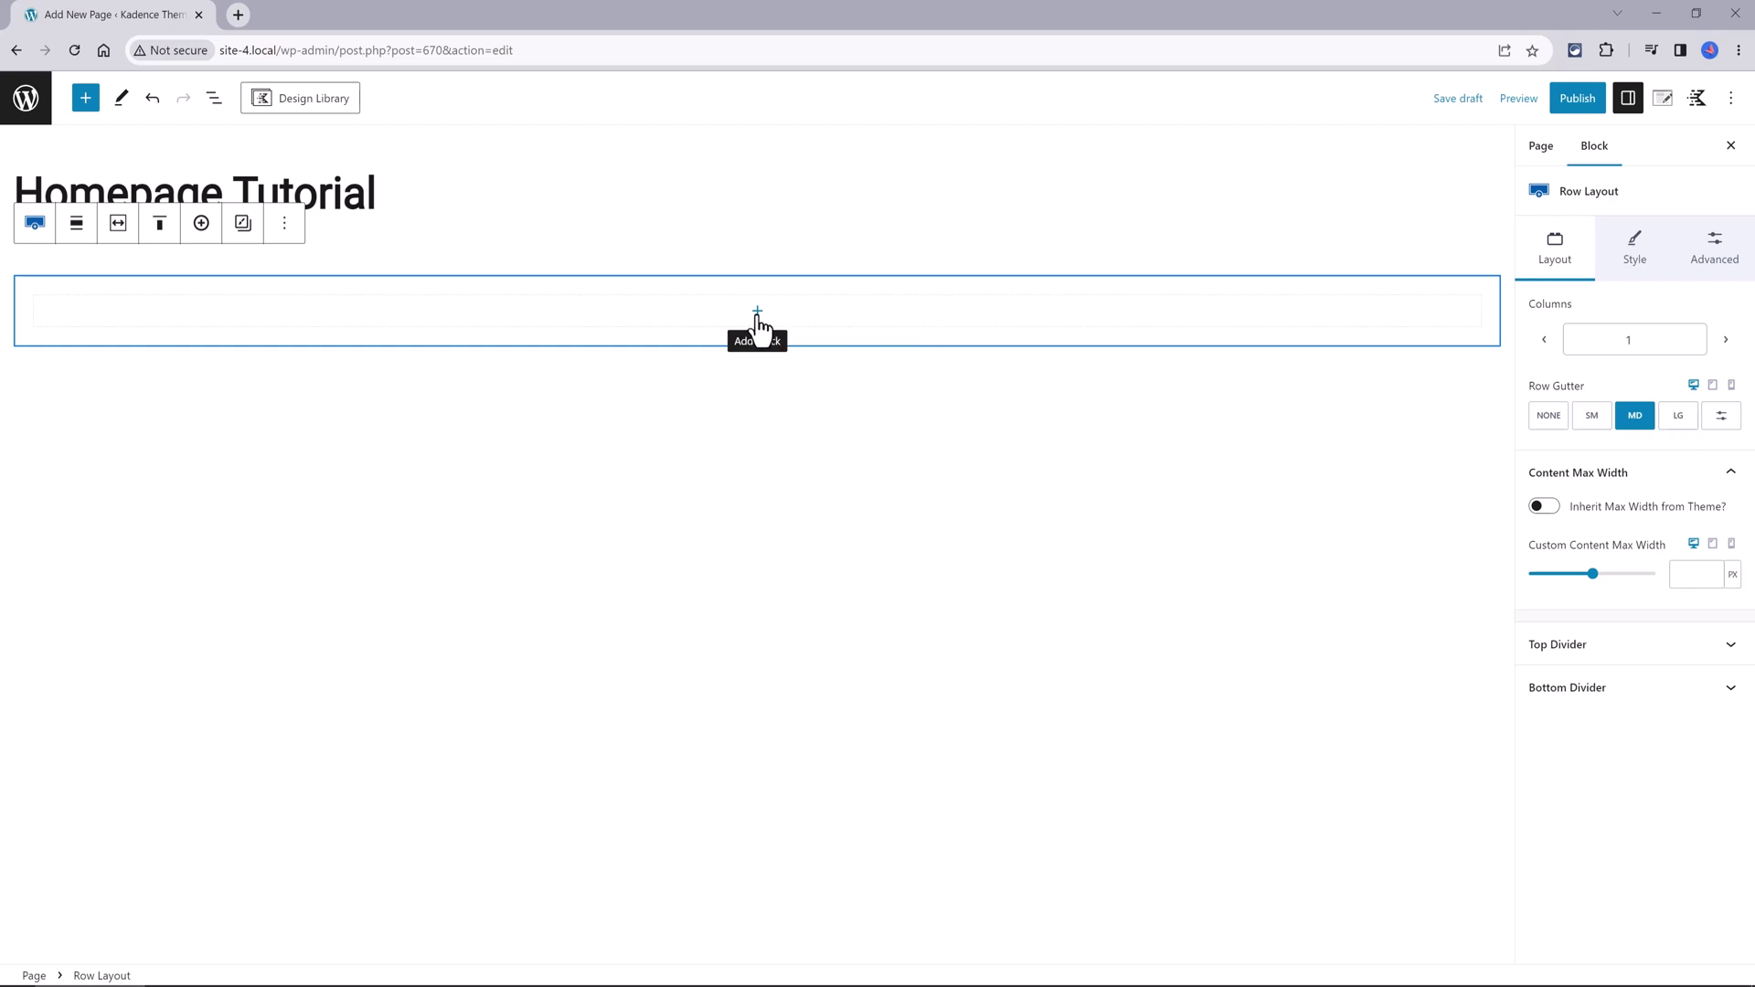
Give the row the white plaster texture background with an 80-opacity overlay and blend mode.
left_click(1634, 246)
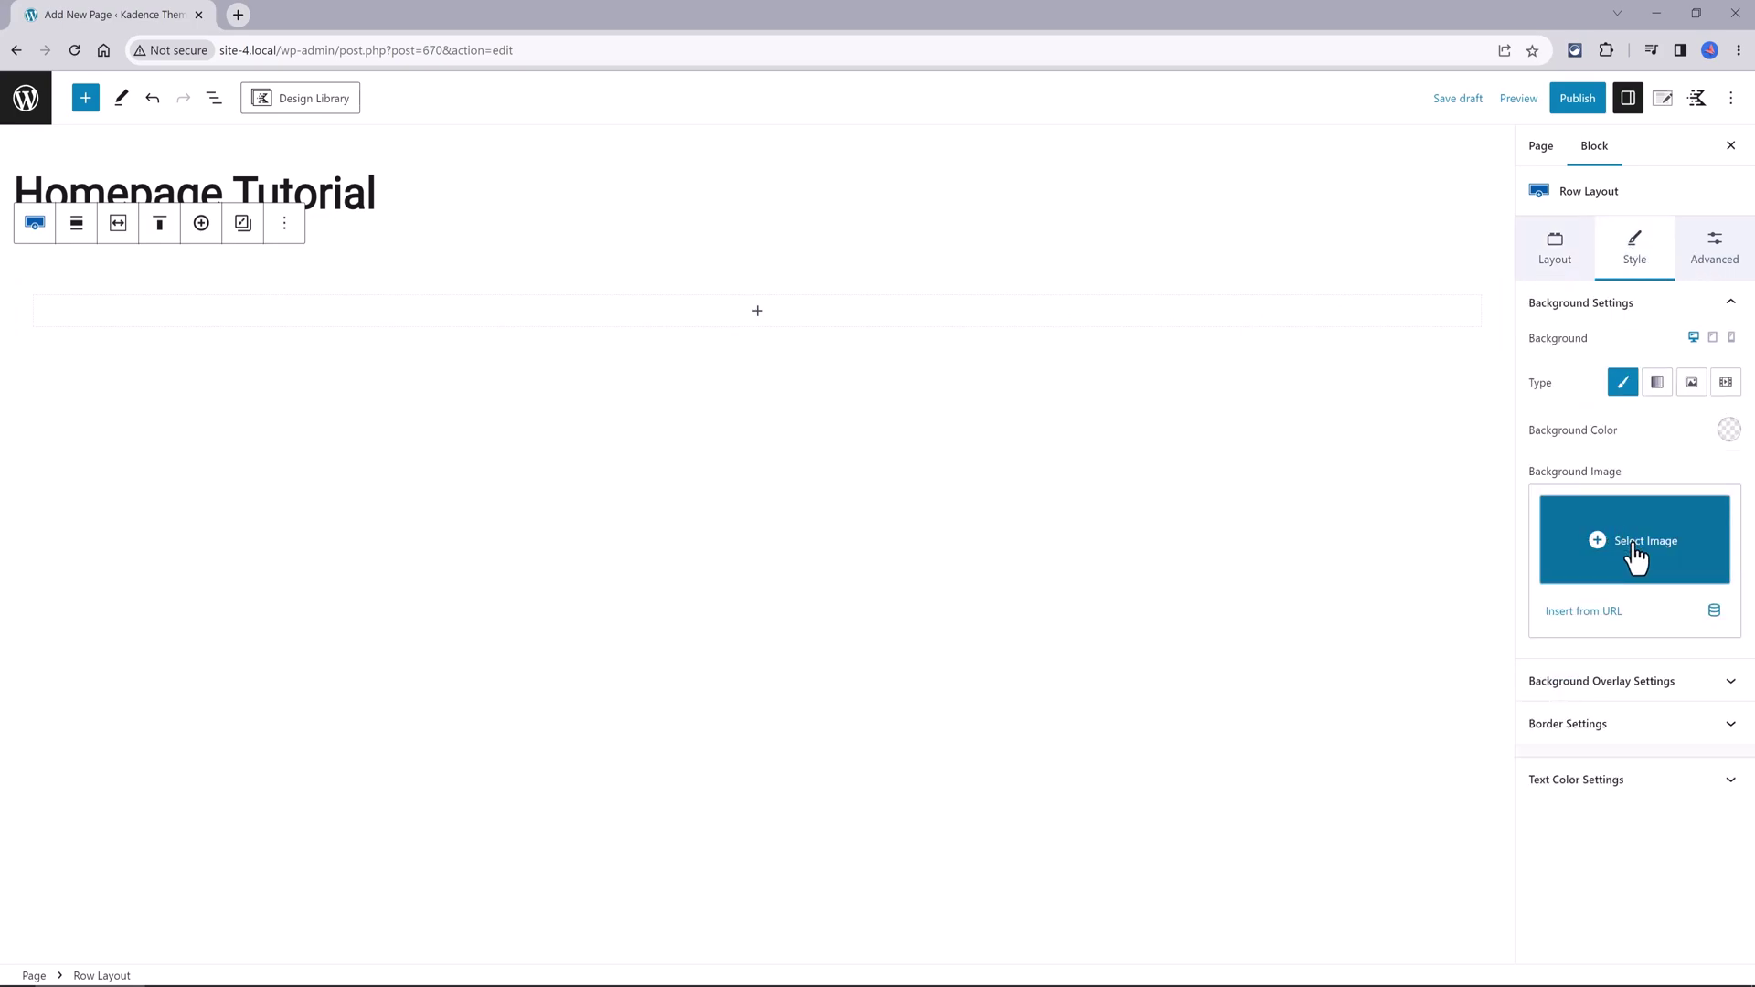
left_click(1633, 555)
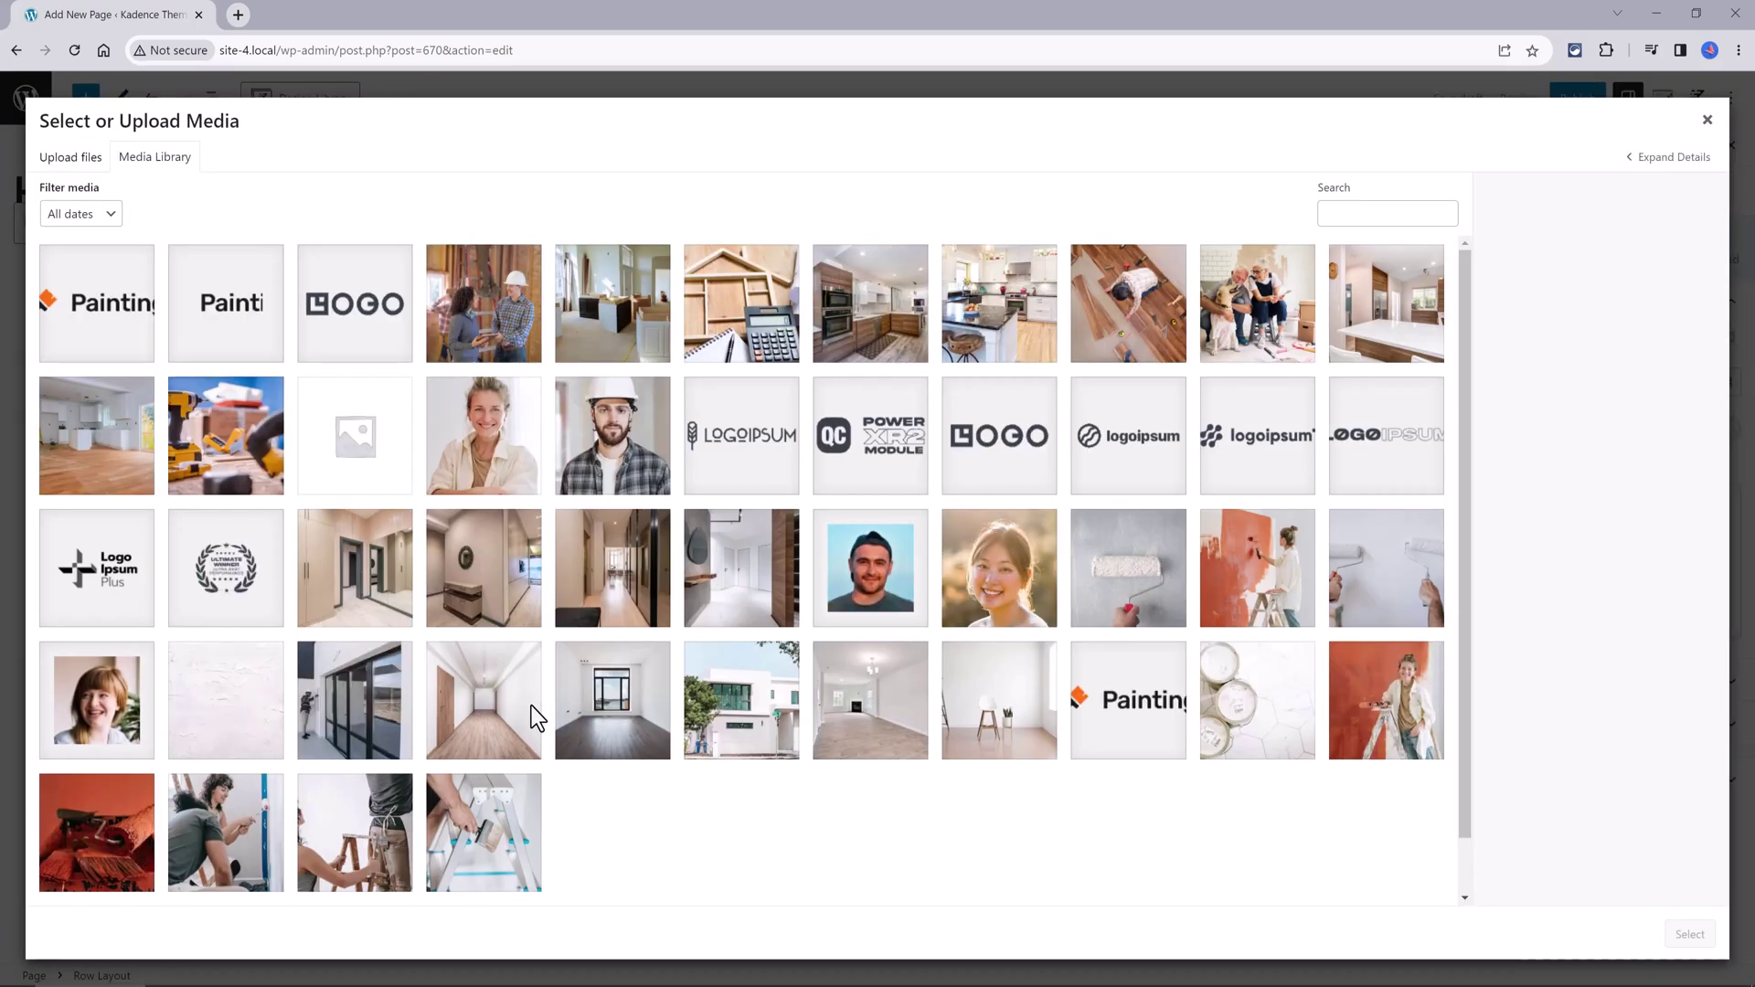
left_click(226, 700)
left_click(1690, 934)
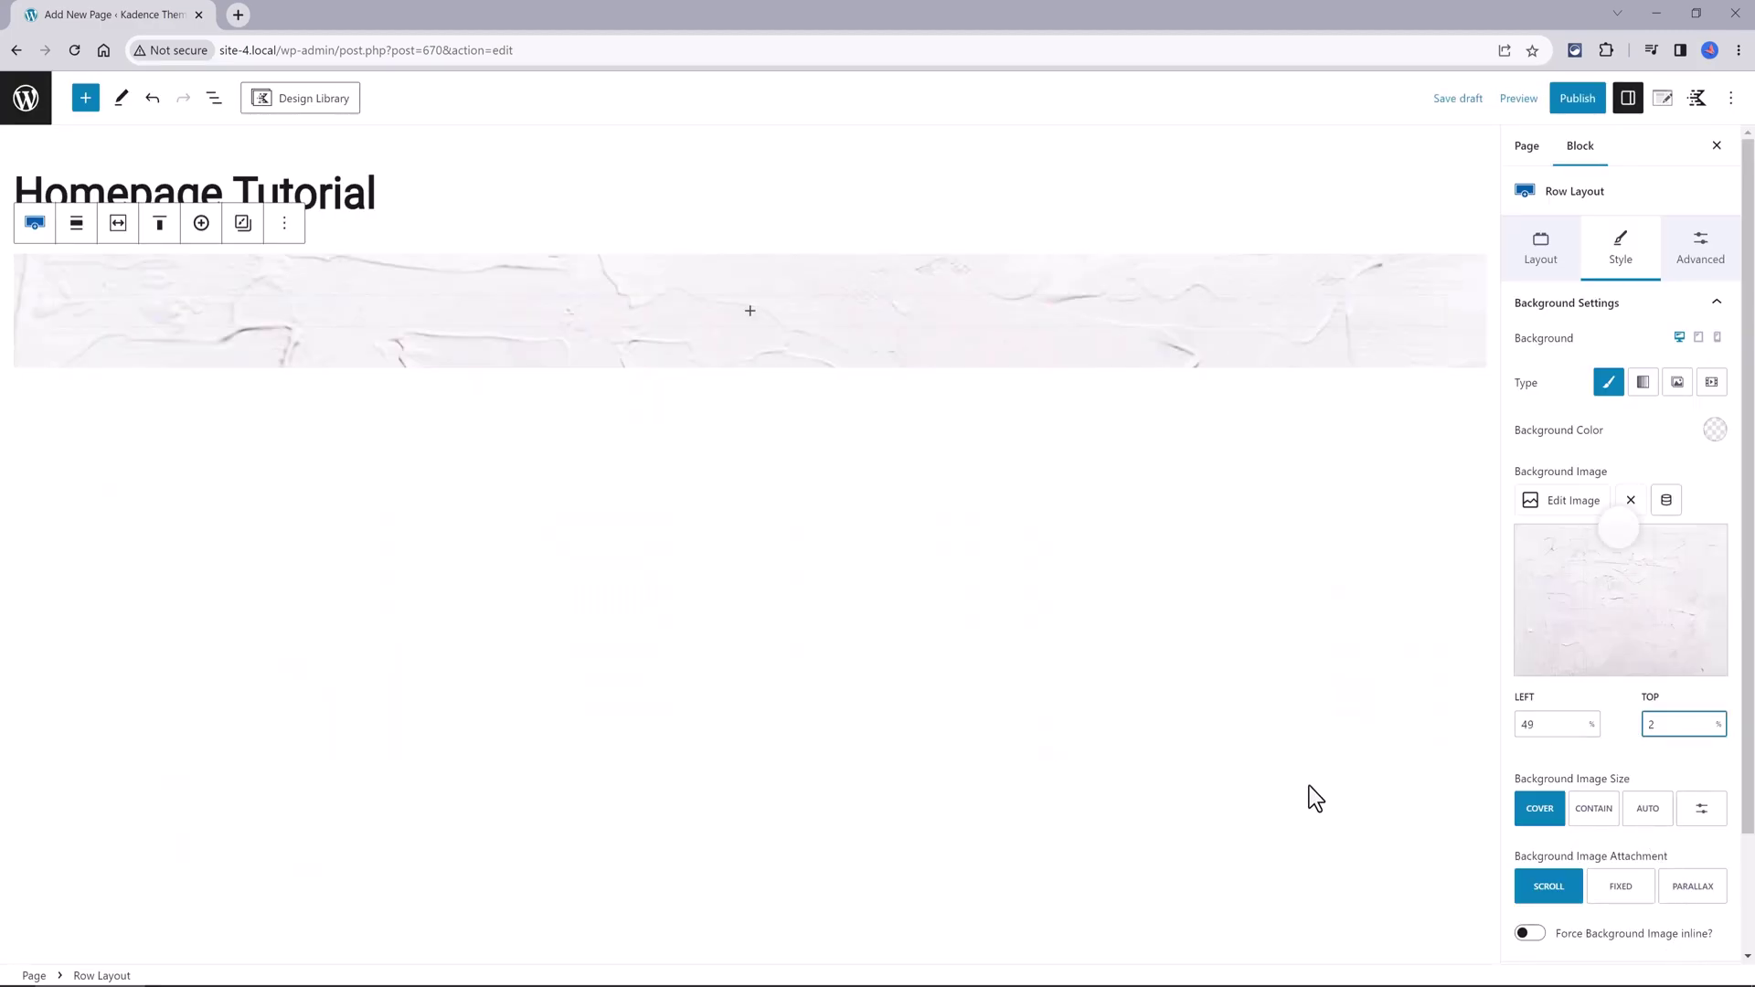
scroll(1599, 744, "down", 7)
left_click_drag(1558, 449, 1631, 469)
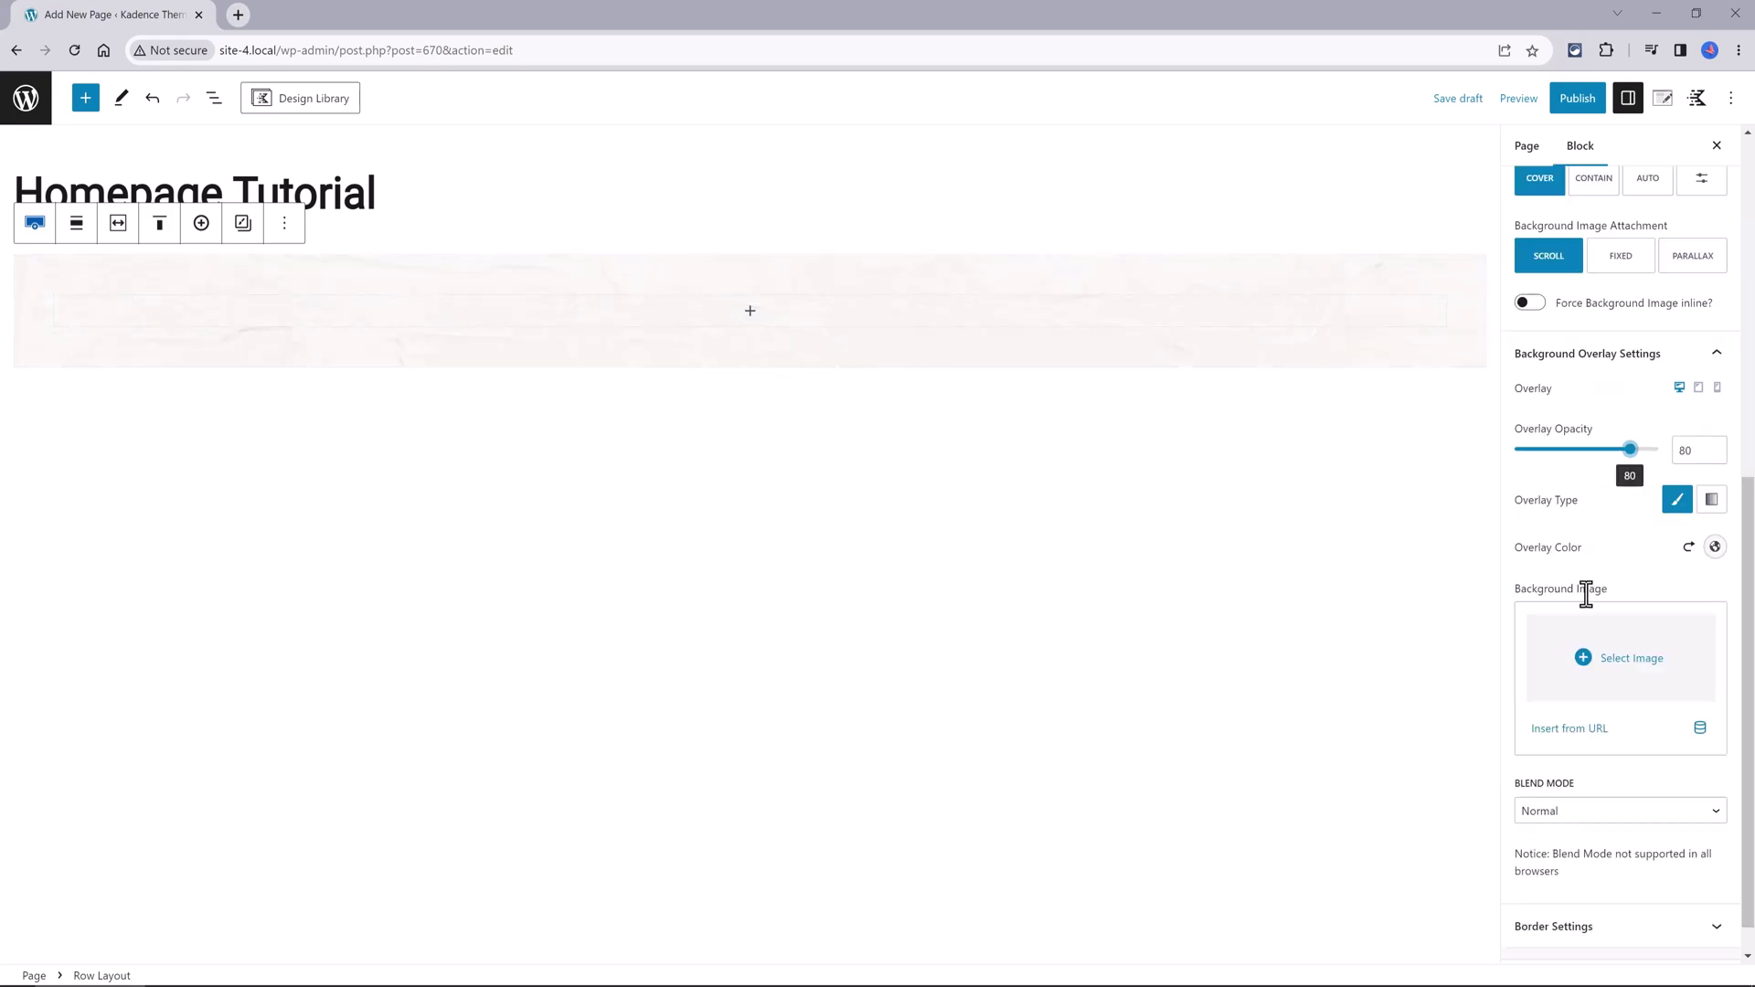
left_click(1591, 813)
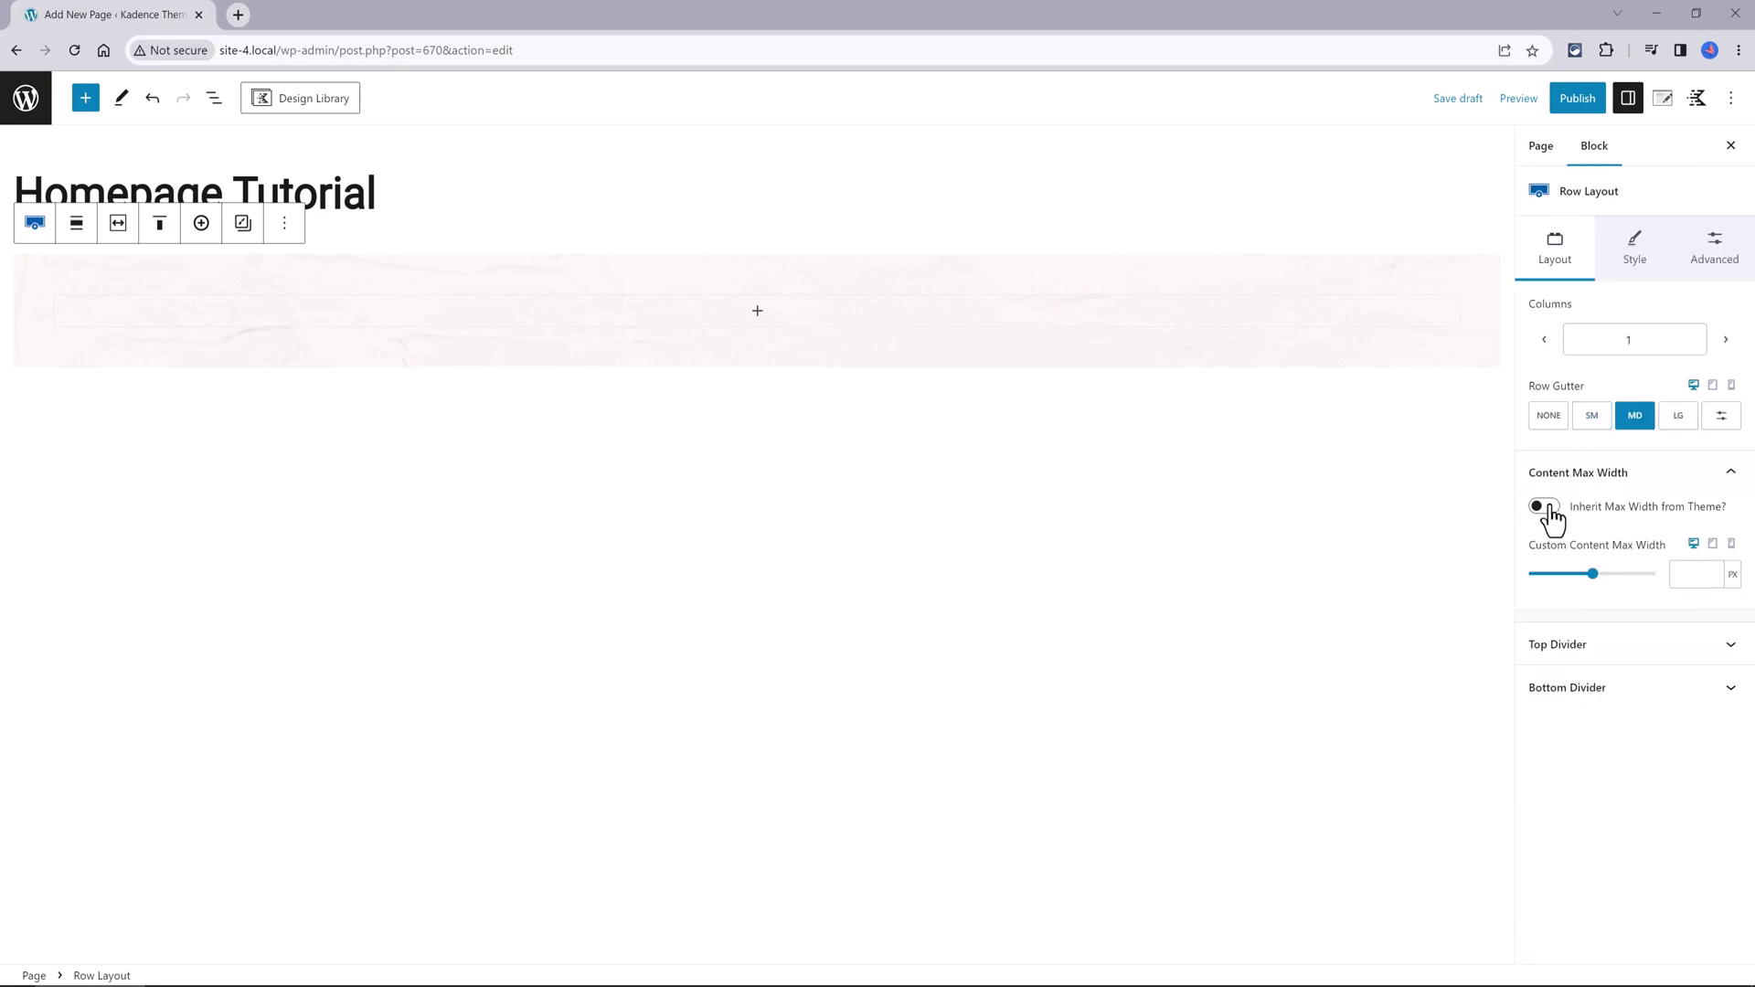
Make the row inherit the theme max width, with padding 150 top/bottom and 0 left/right.
left_click(1550, 510)
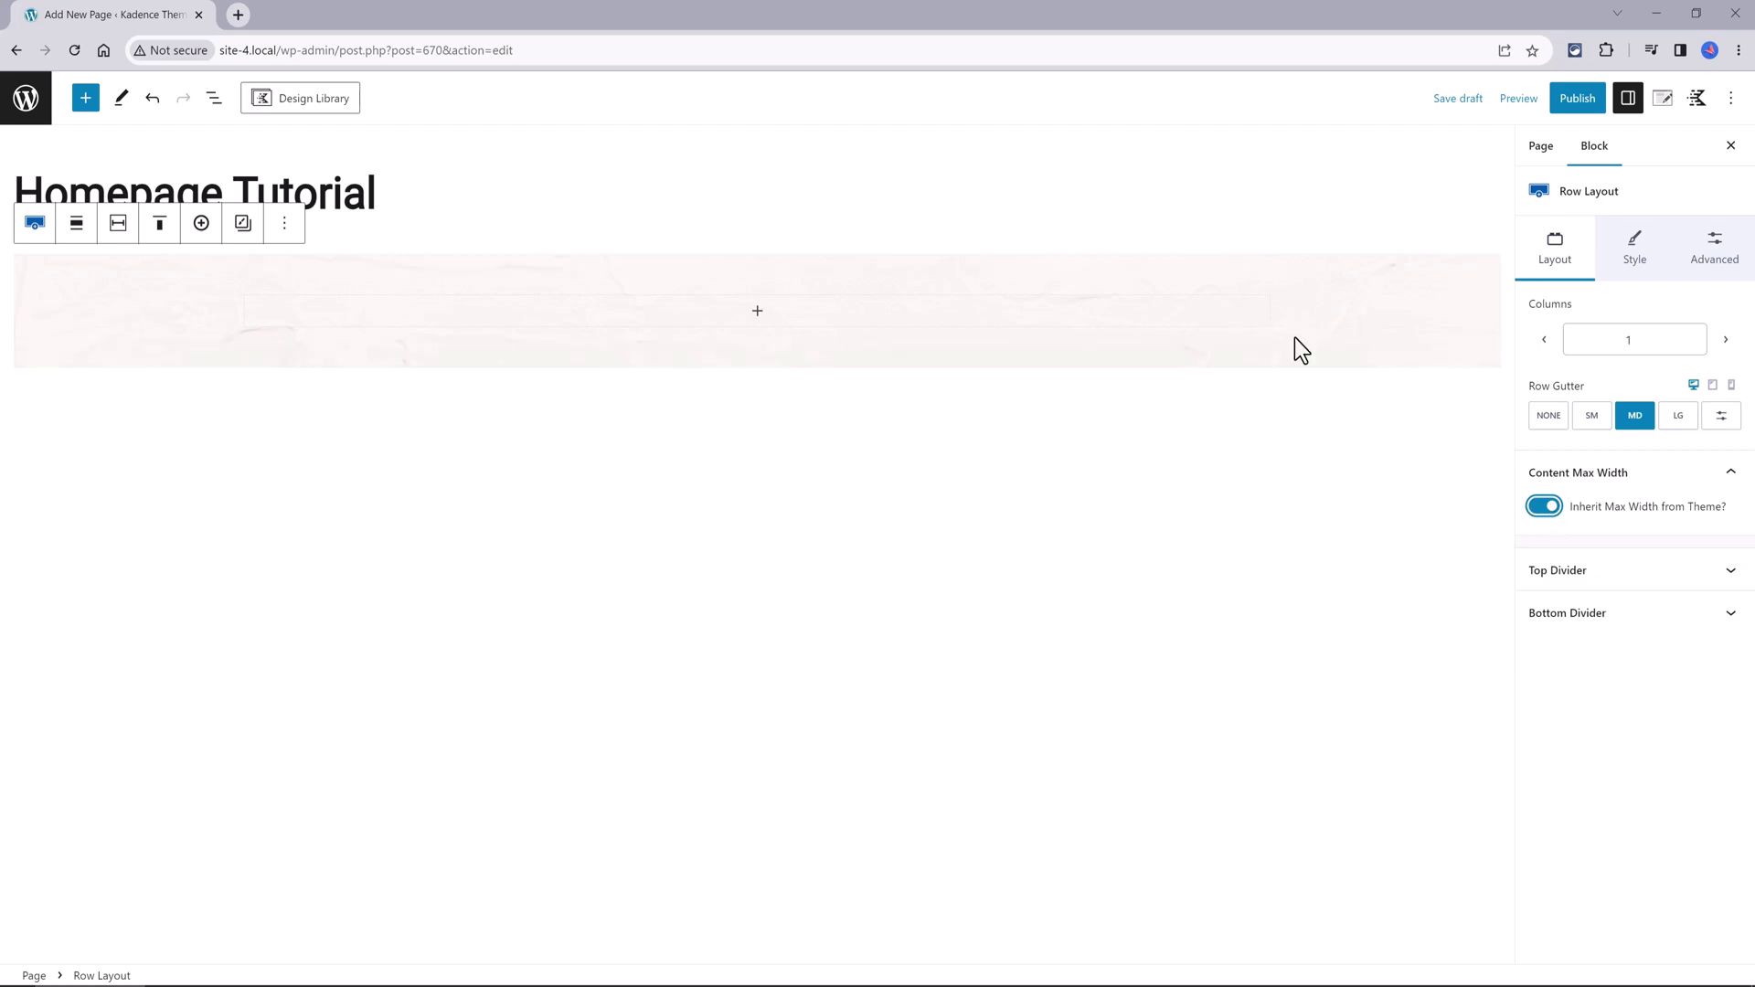
left_click(1714, 248)
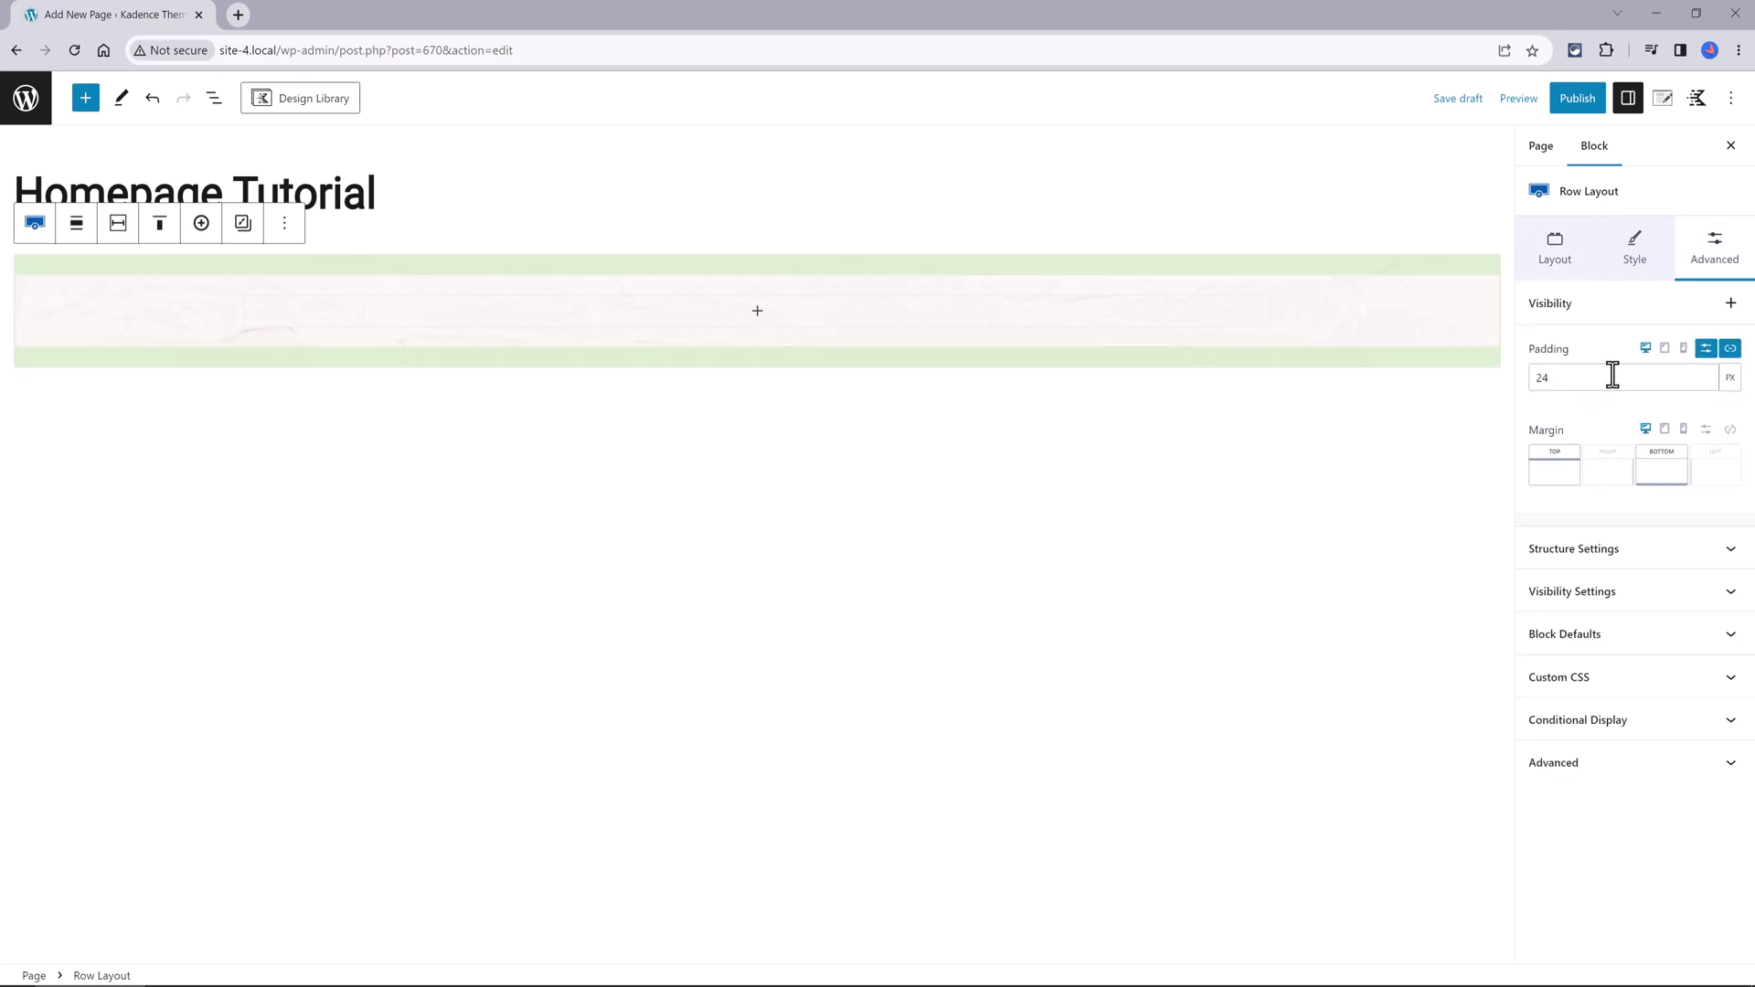
double_click(1600, 375)
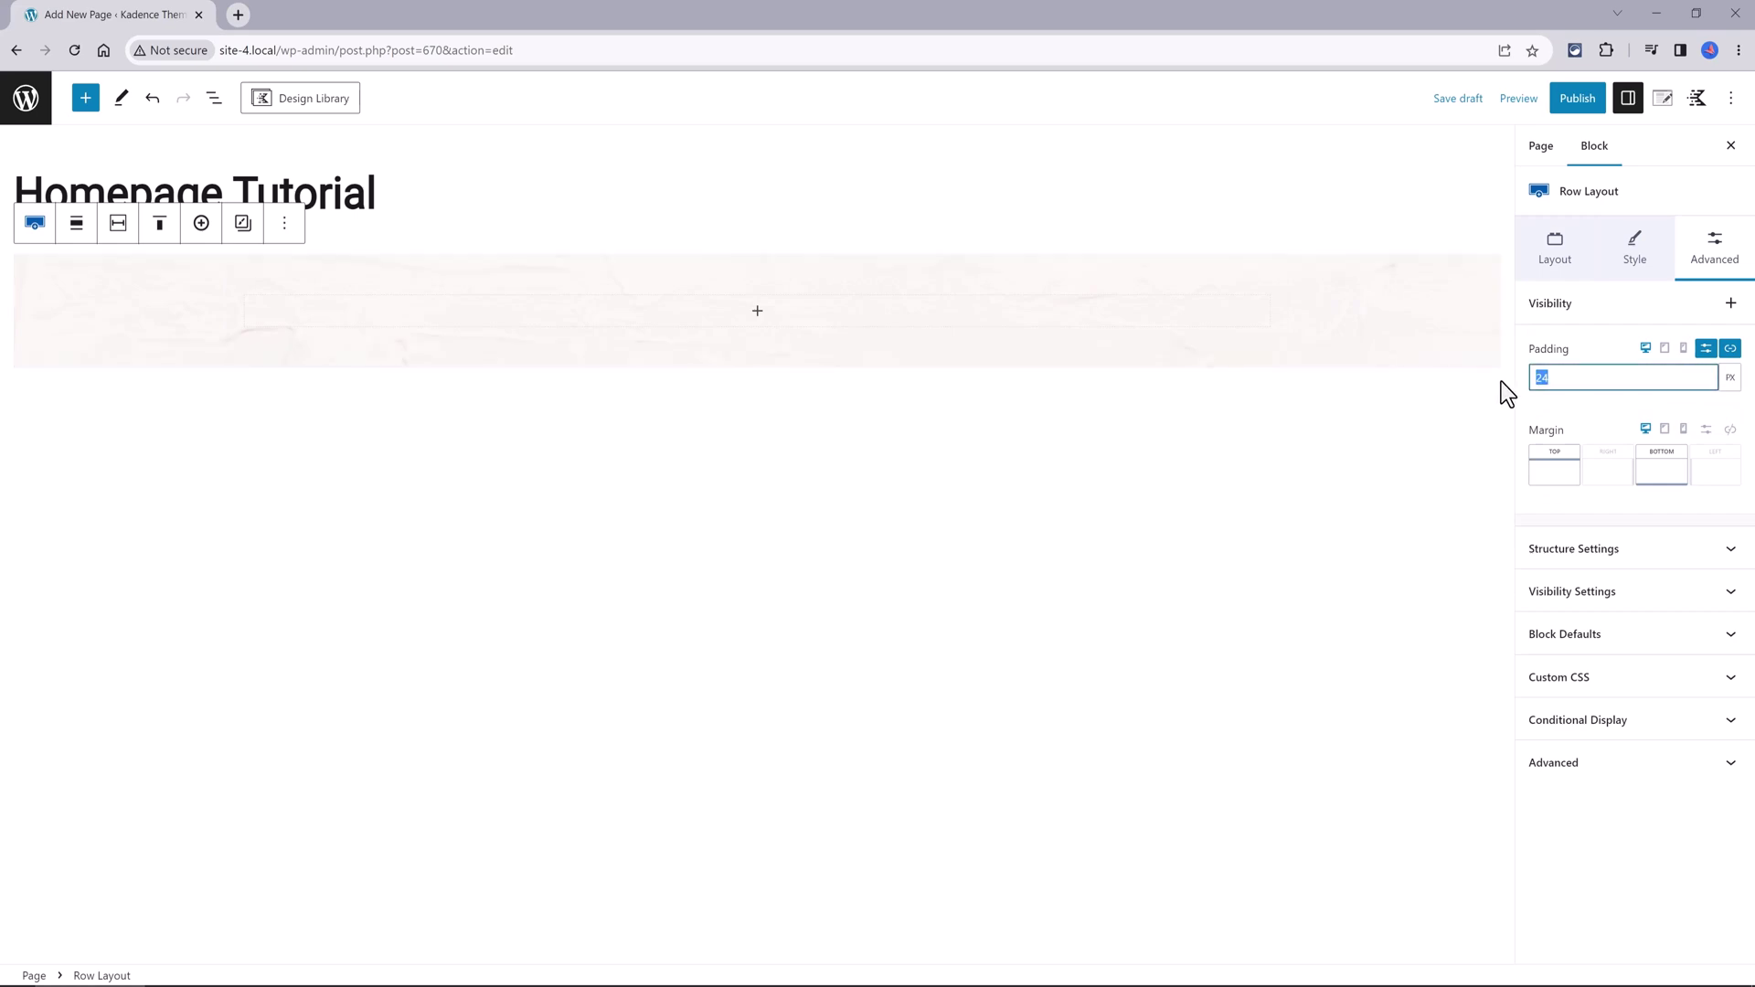
type("15")
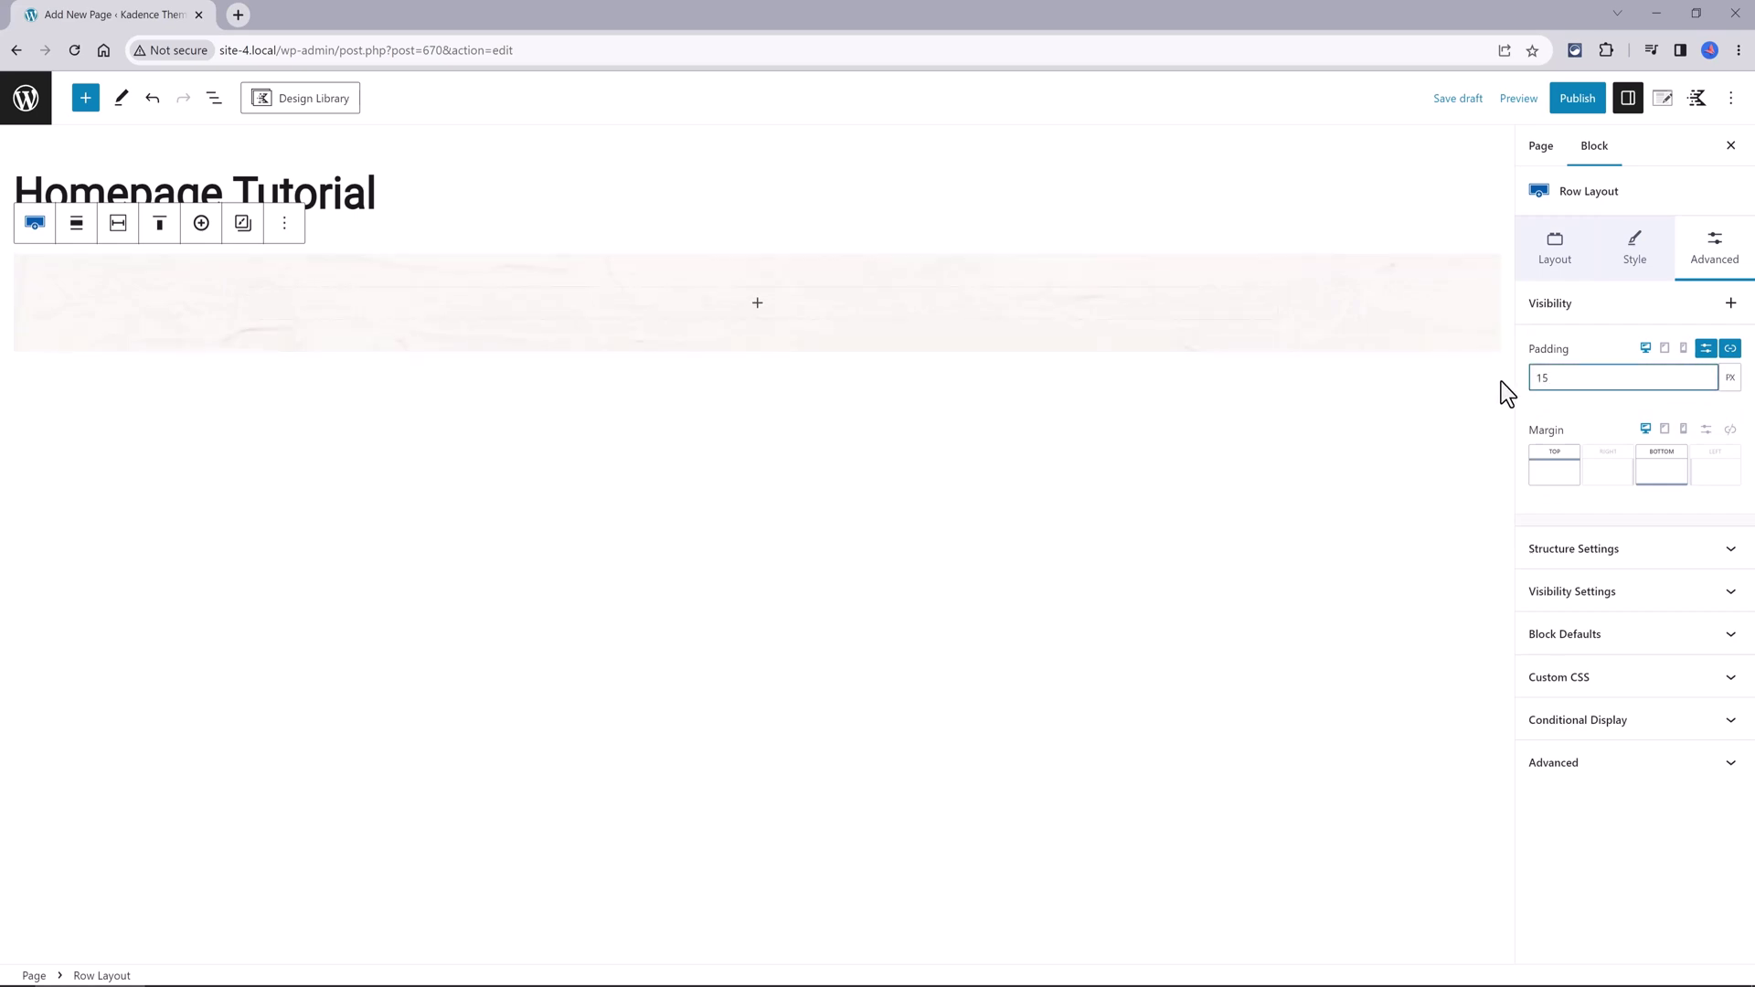
type("0")
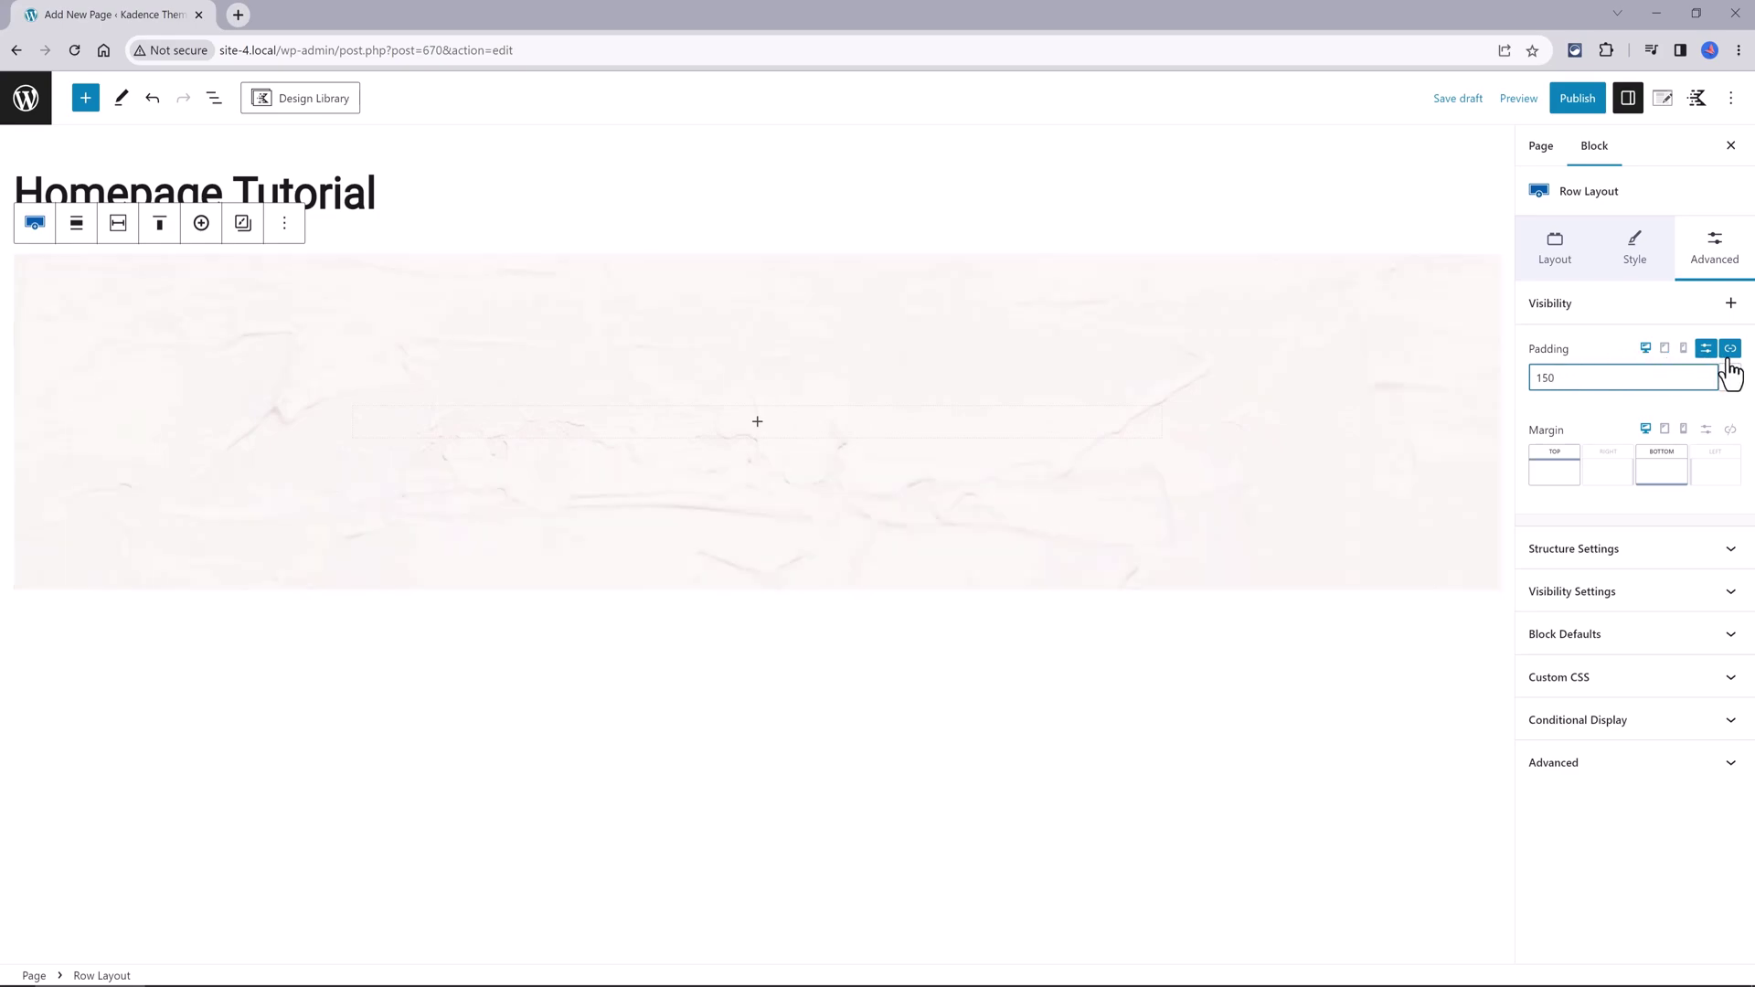
left_click(1729, 351)
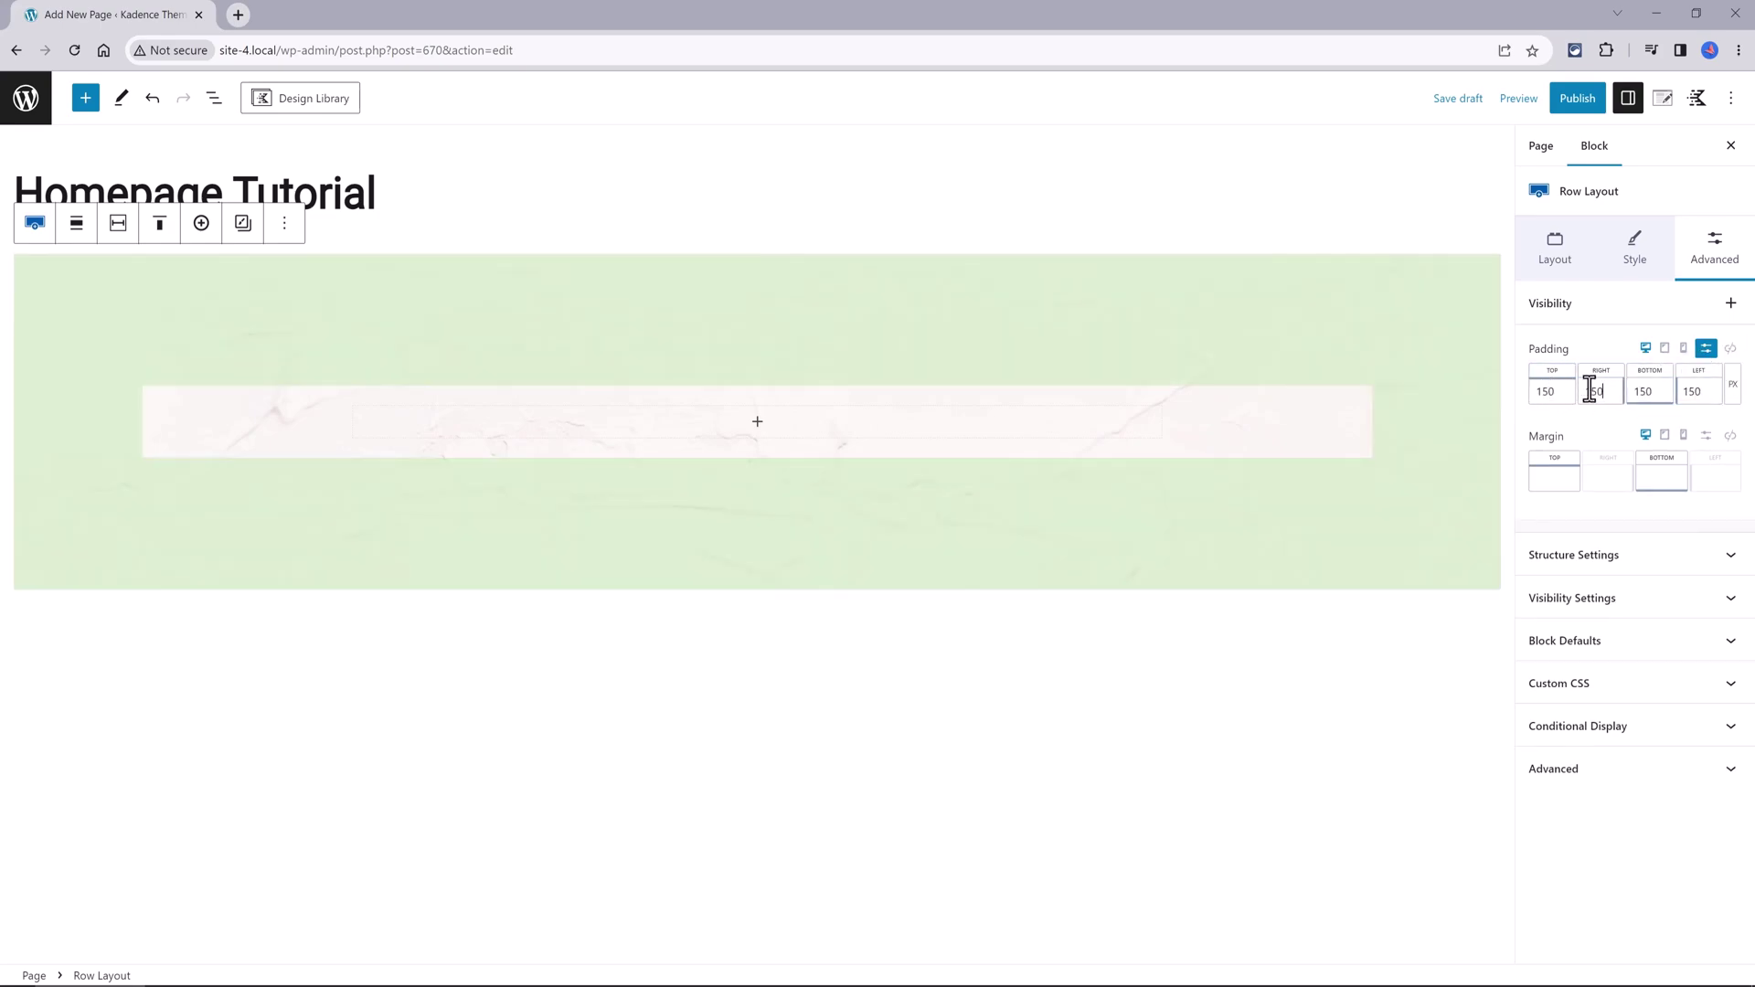
double_click(1589, 392)
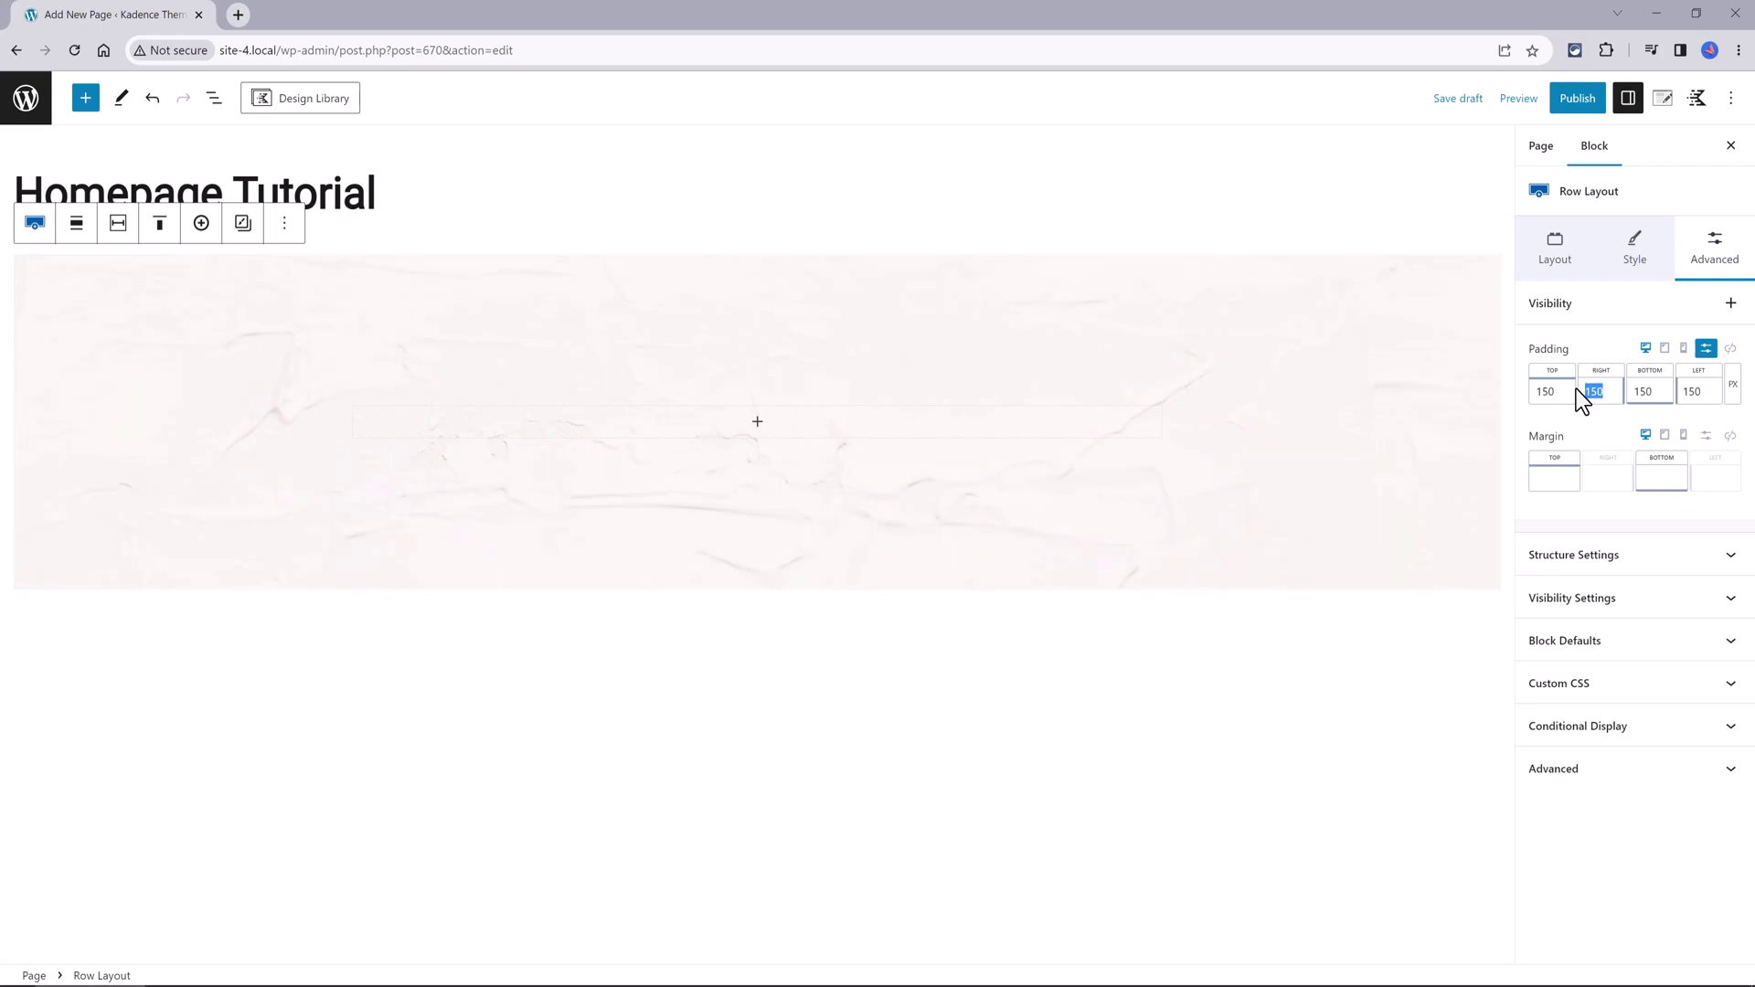
type("0")
double_click(1690, 391)
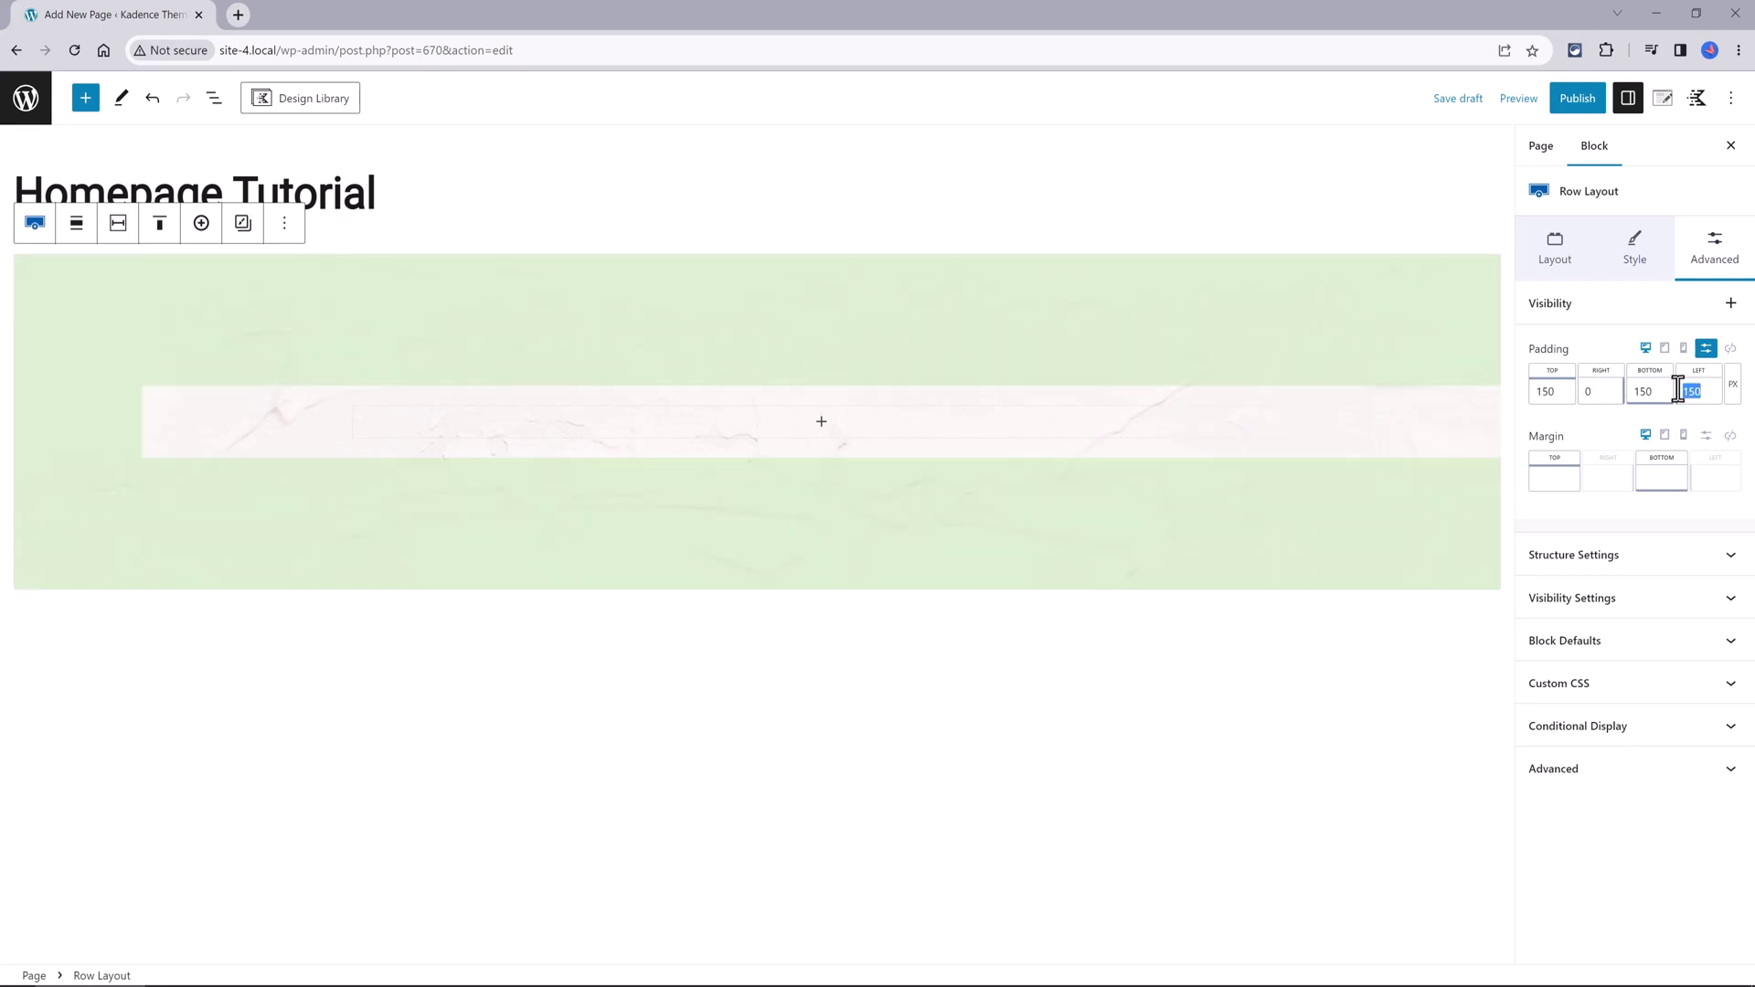
type("0")
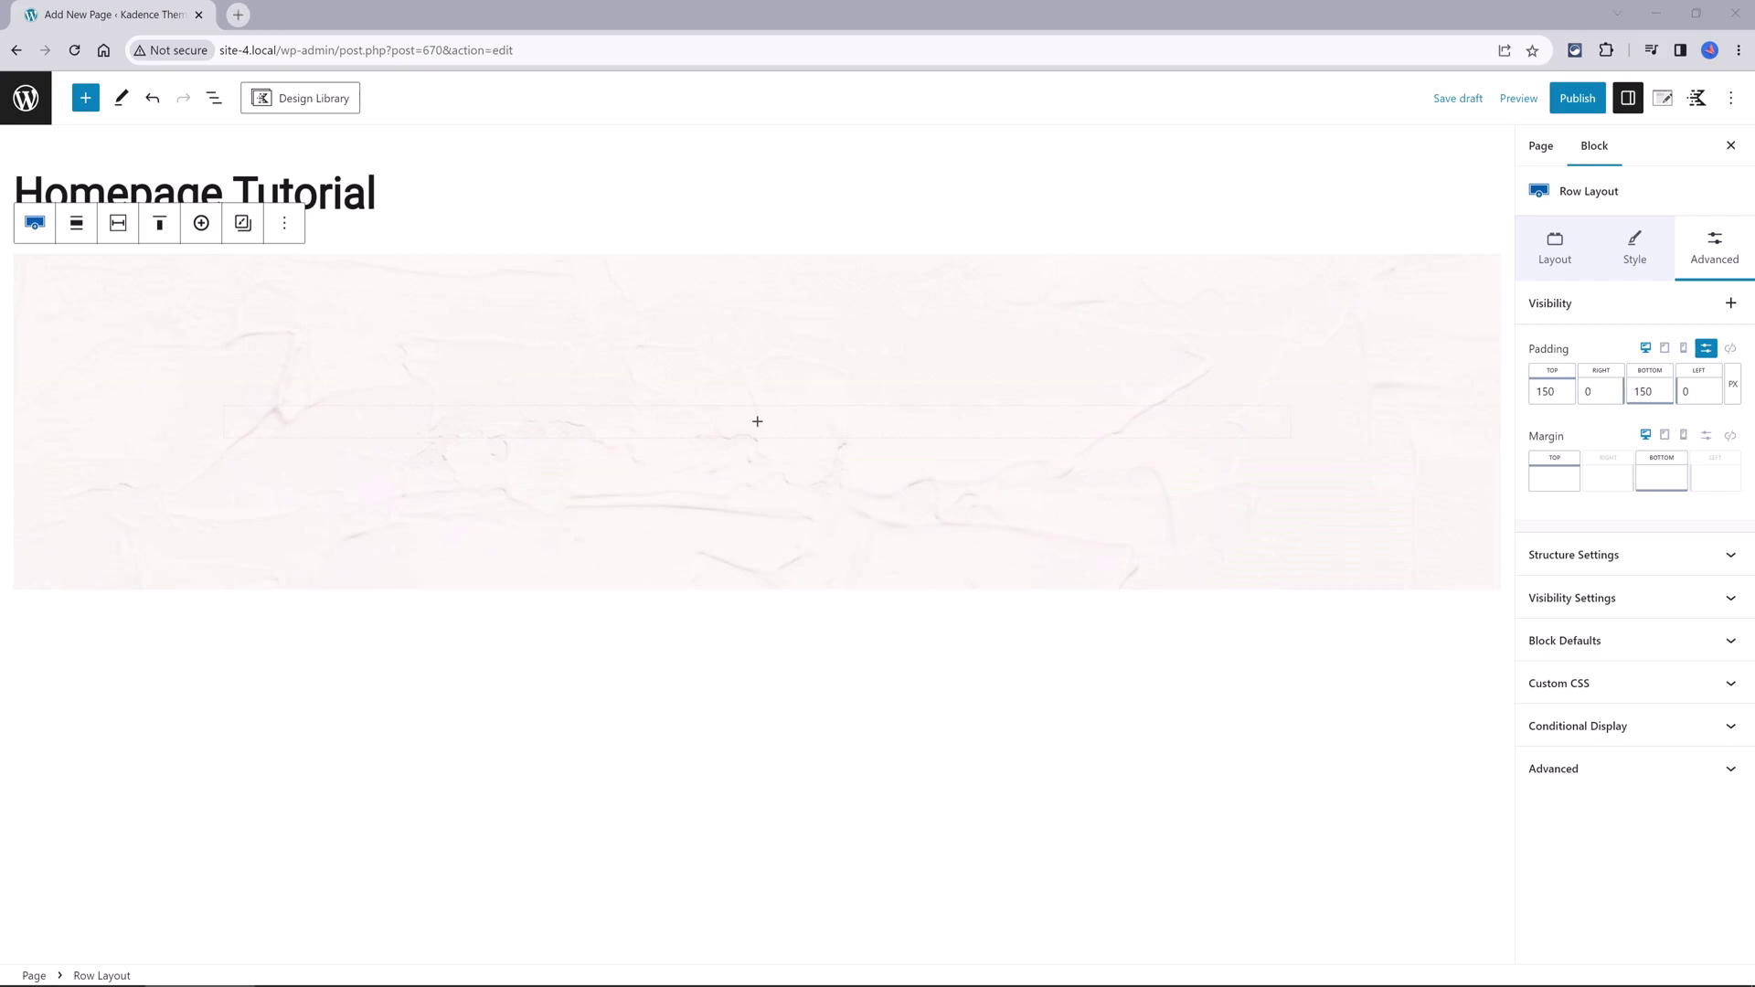
Nest a single-column row inside the hero with a 625 custom content max width.
left_click(757, 421)
left_click(850, 584)
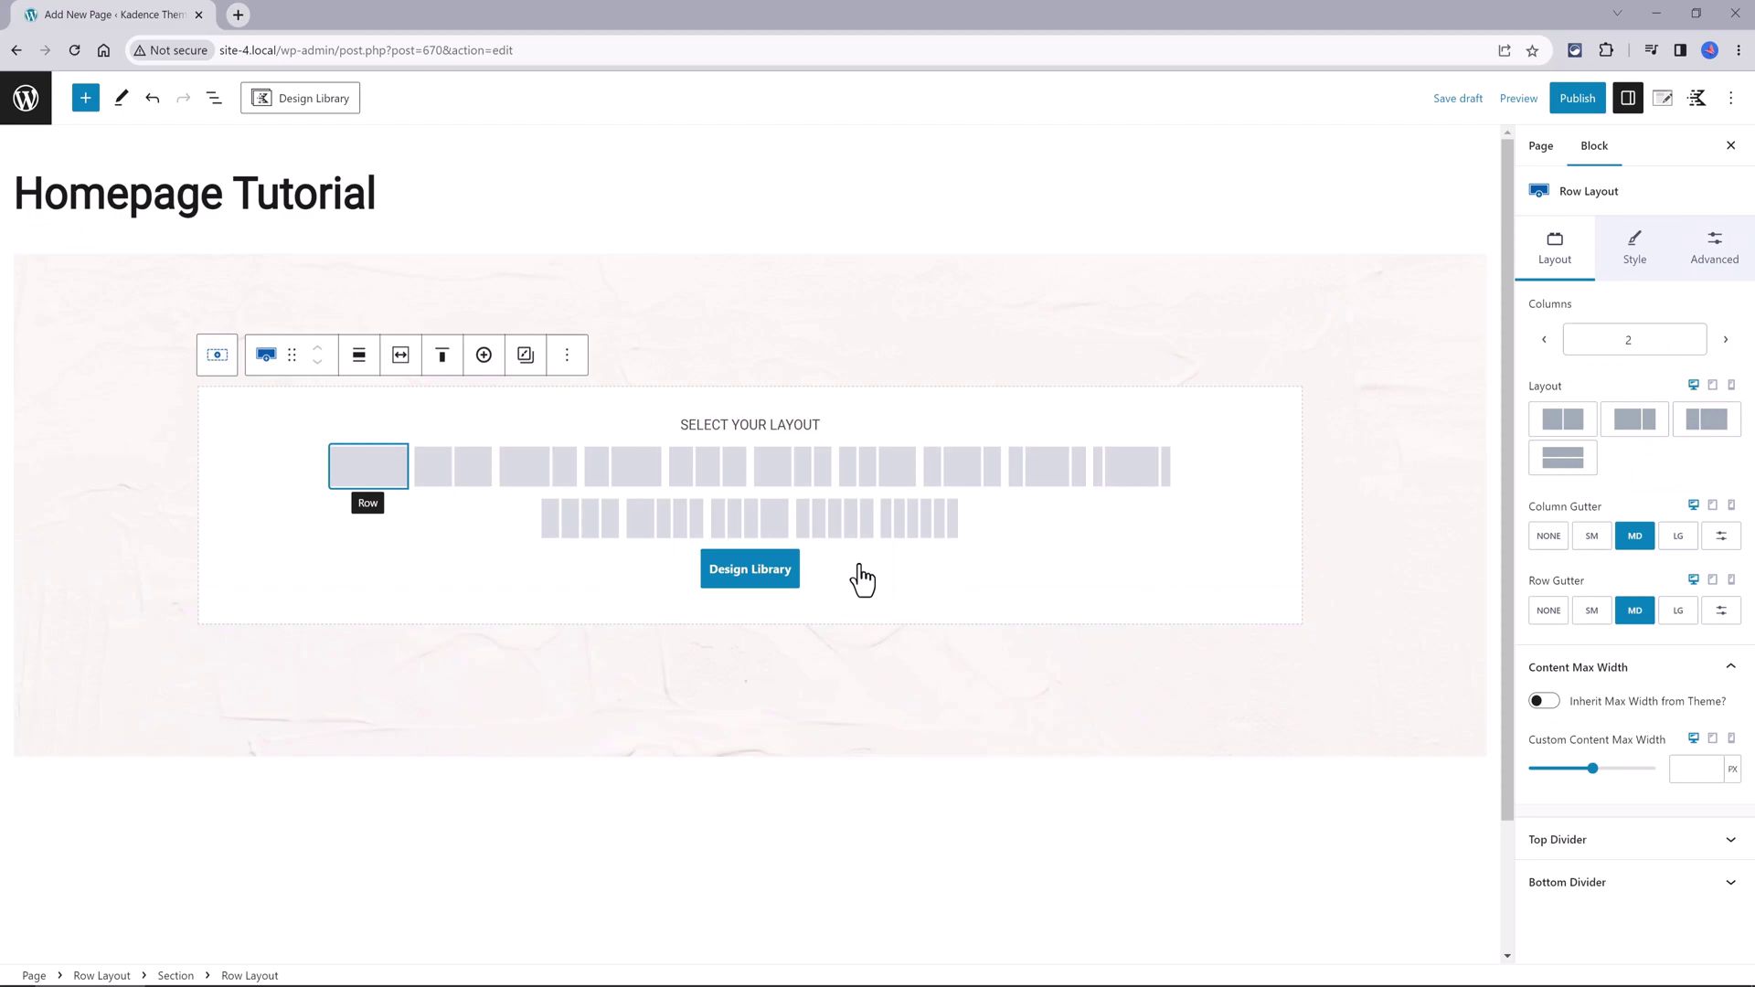
left_click(385, 477)
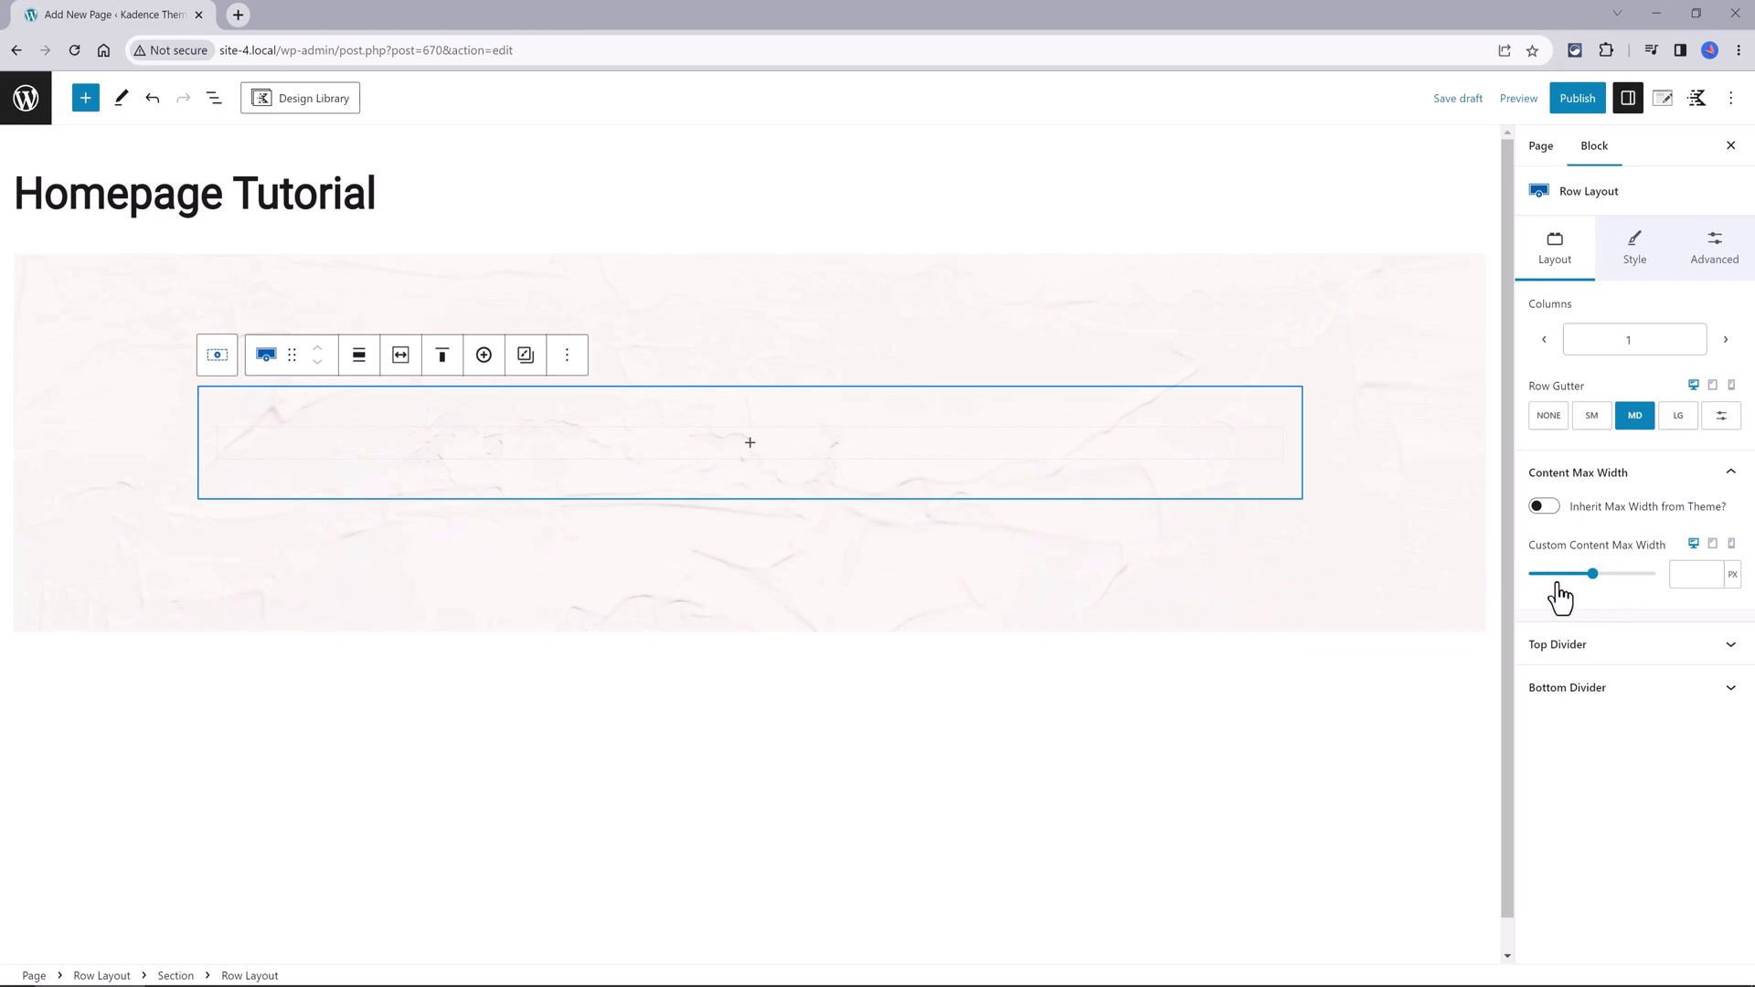
left_click(1692, 574)
type("625")
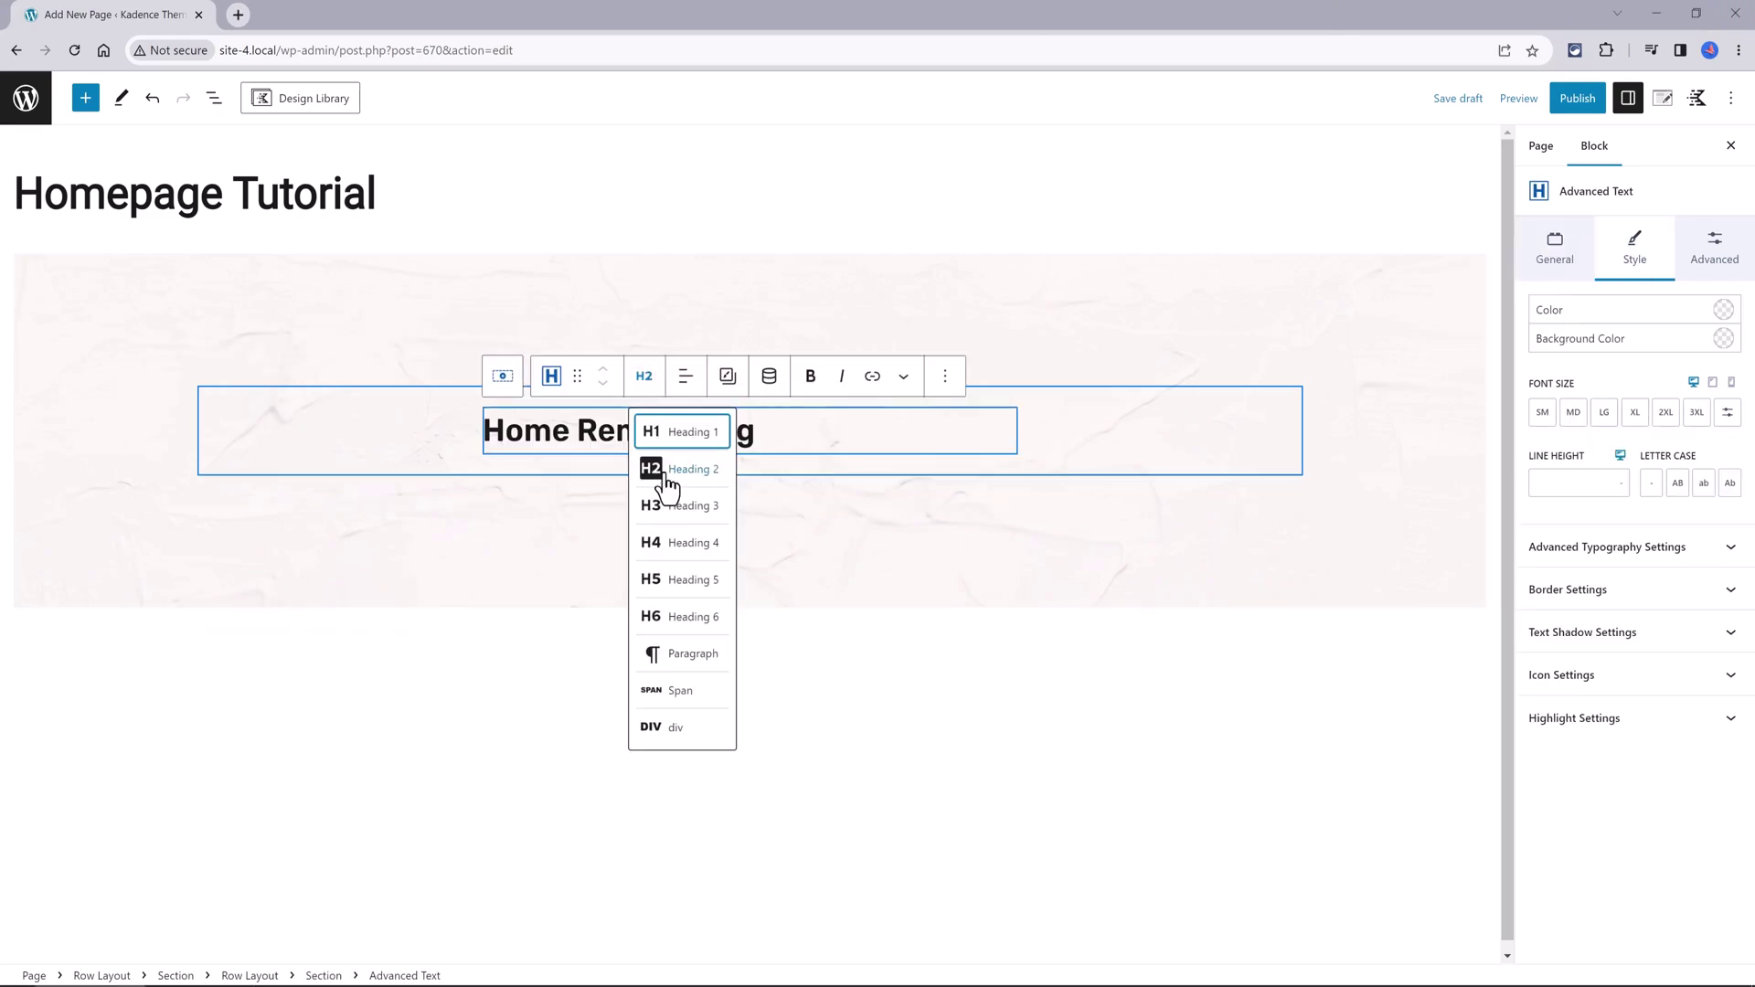
Make 'Home Remodeling' an H2 heading with a 70 px font size.
left_click(666, 468)
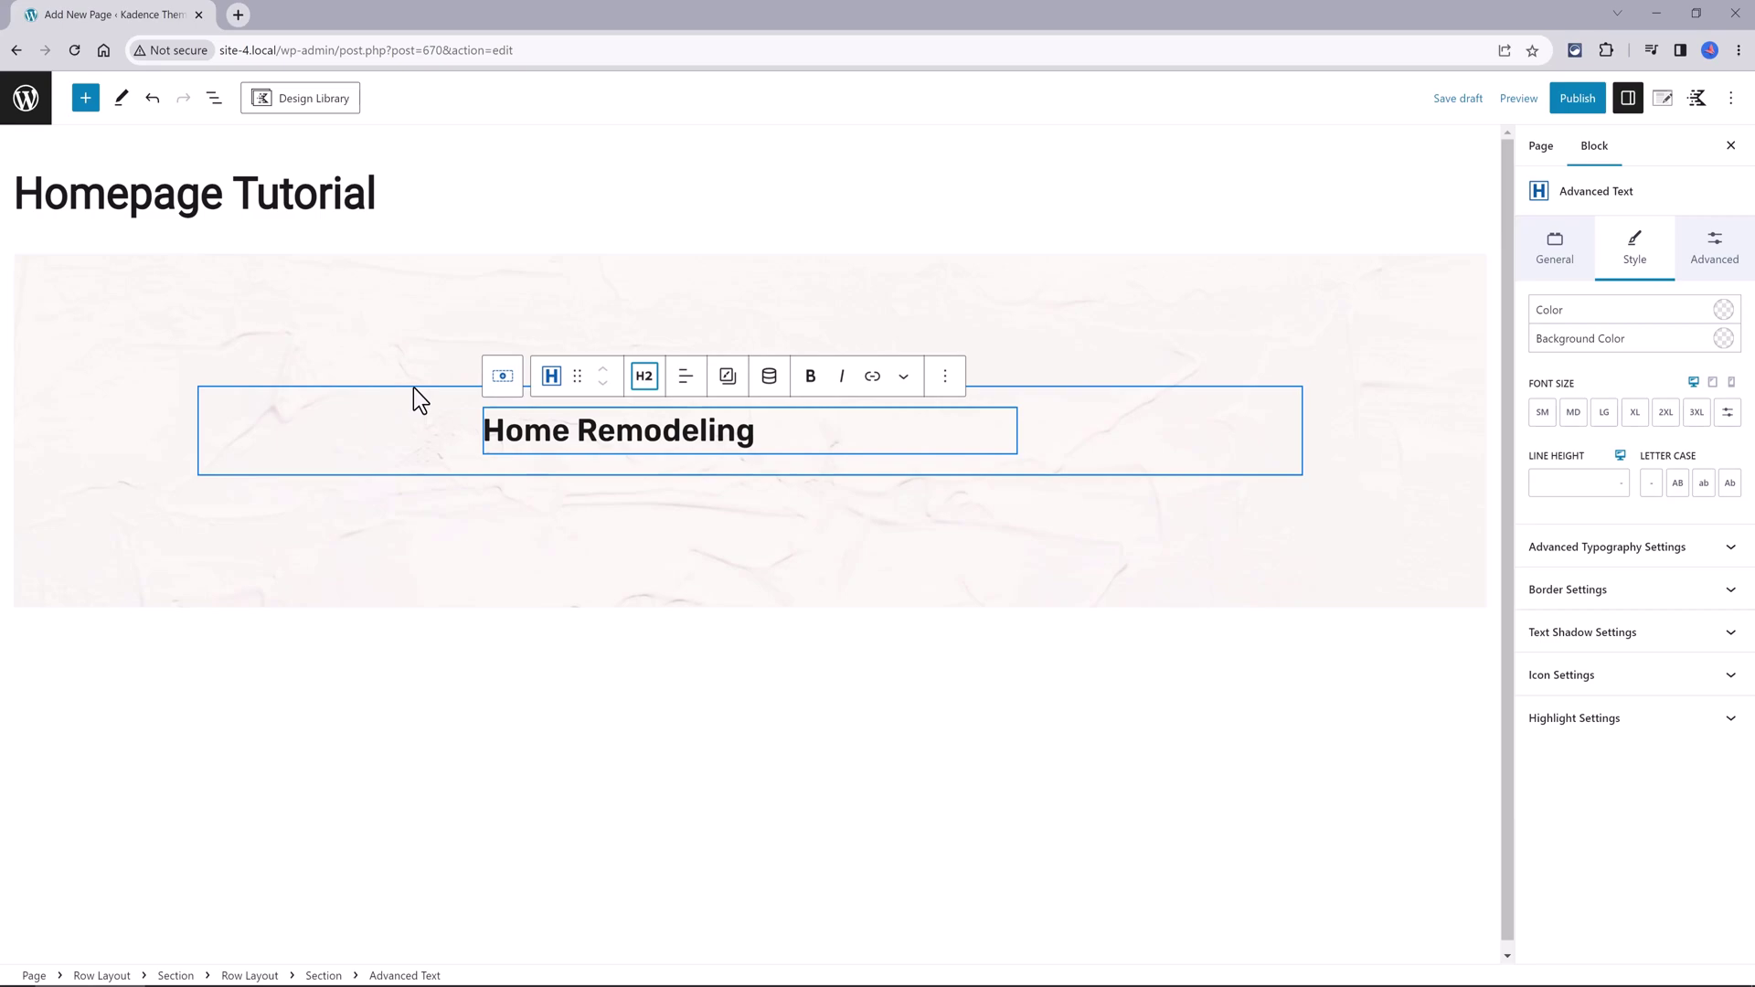
left_click(1727, 412)
left_click(1631, 402)
type("70")
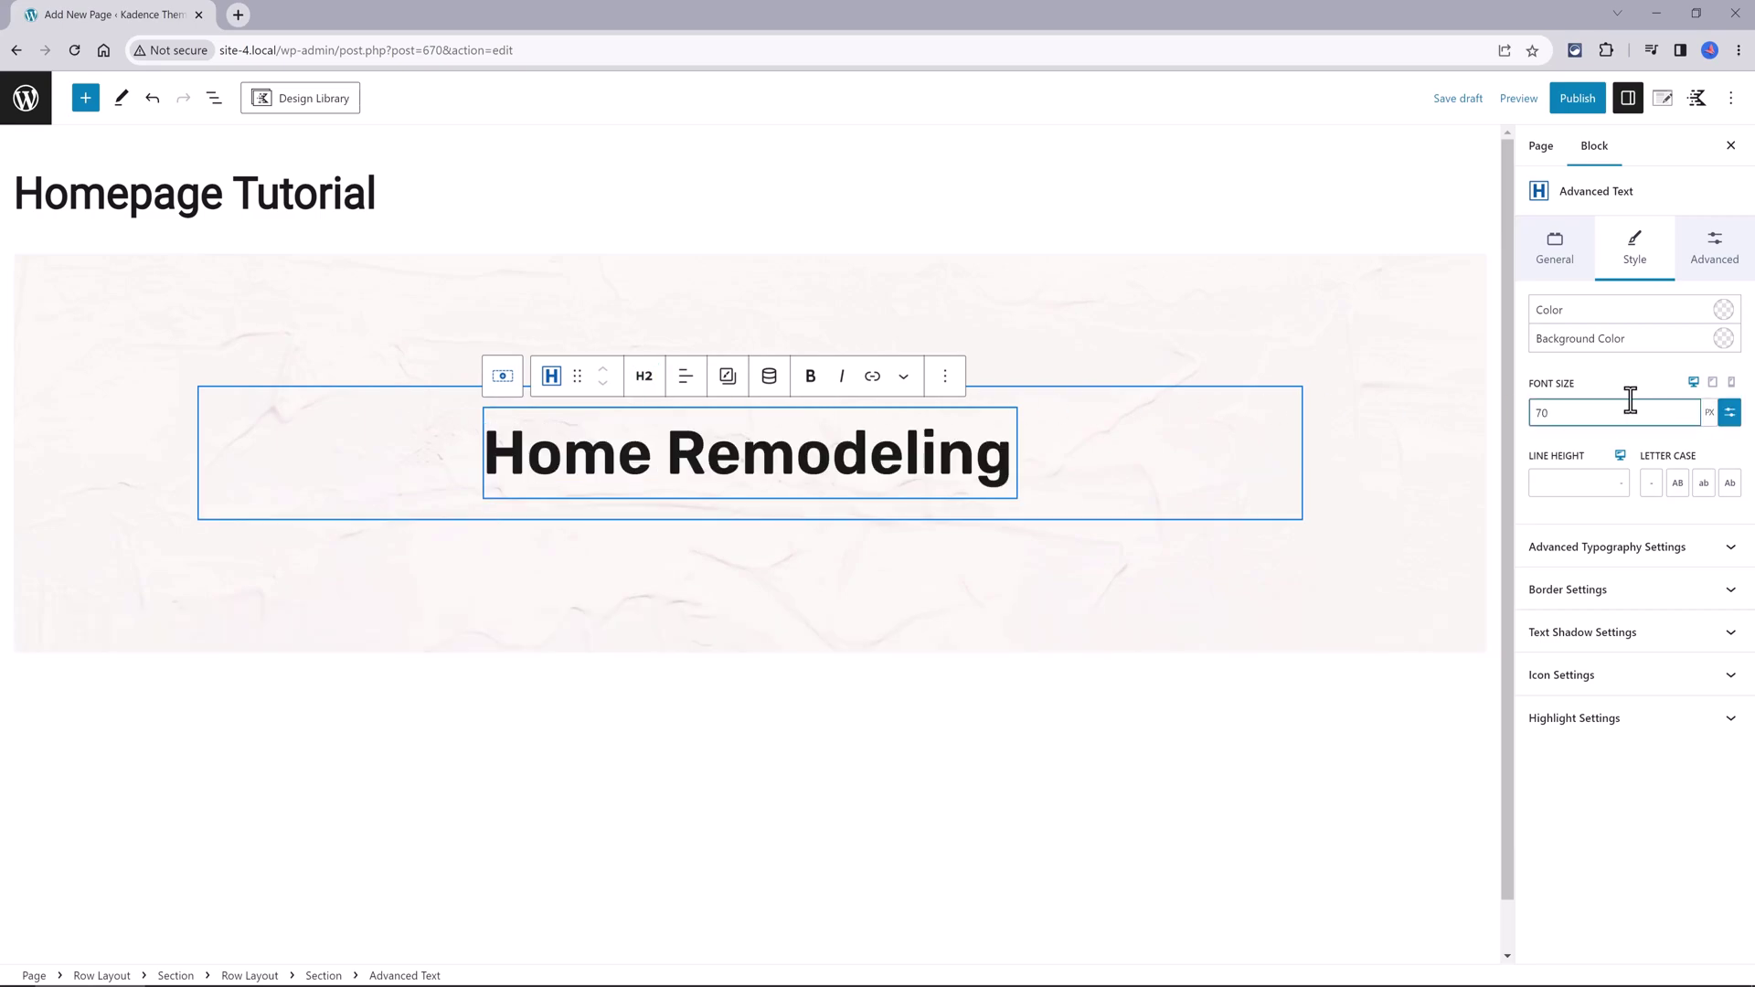
Highlight the word 'Remodeling' in purple.
double_click(839, 453)
left_click(903, 375)
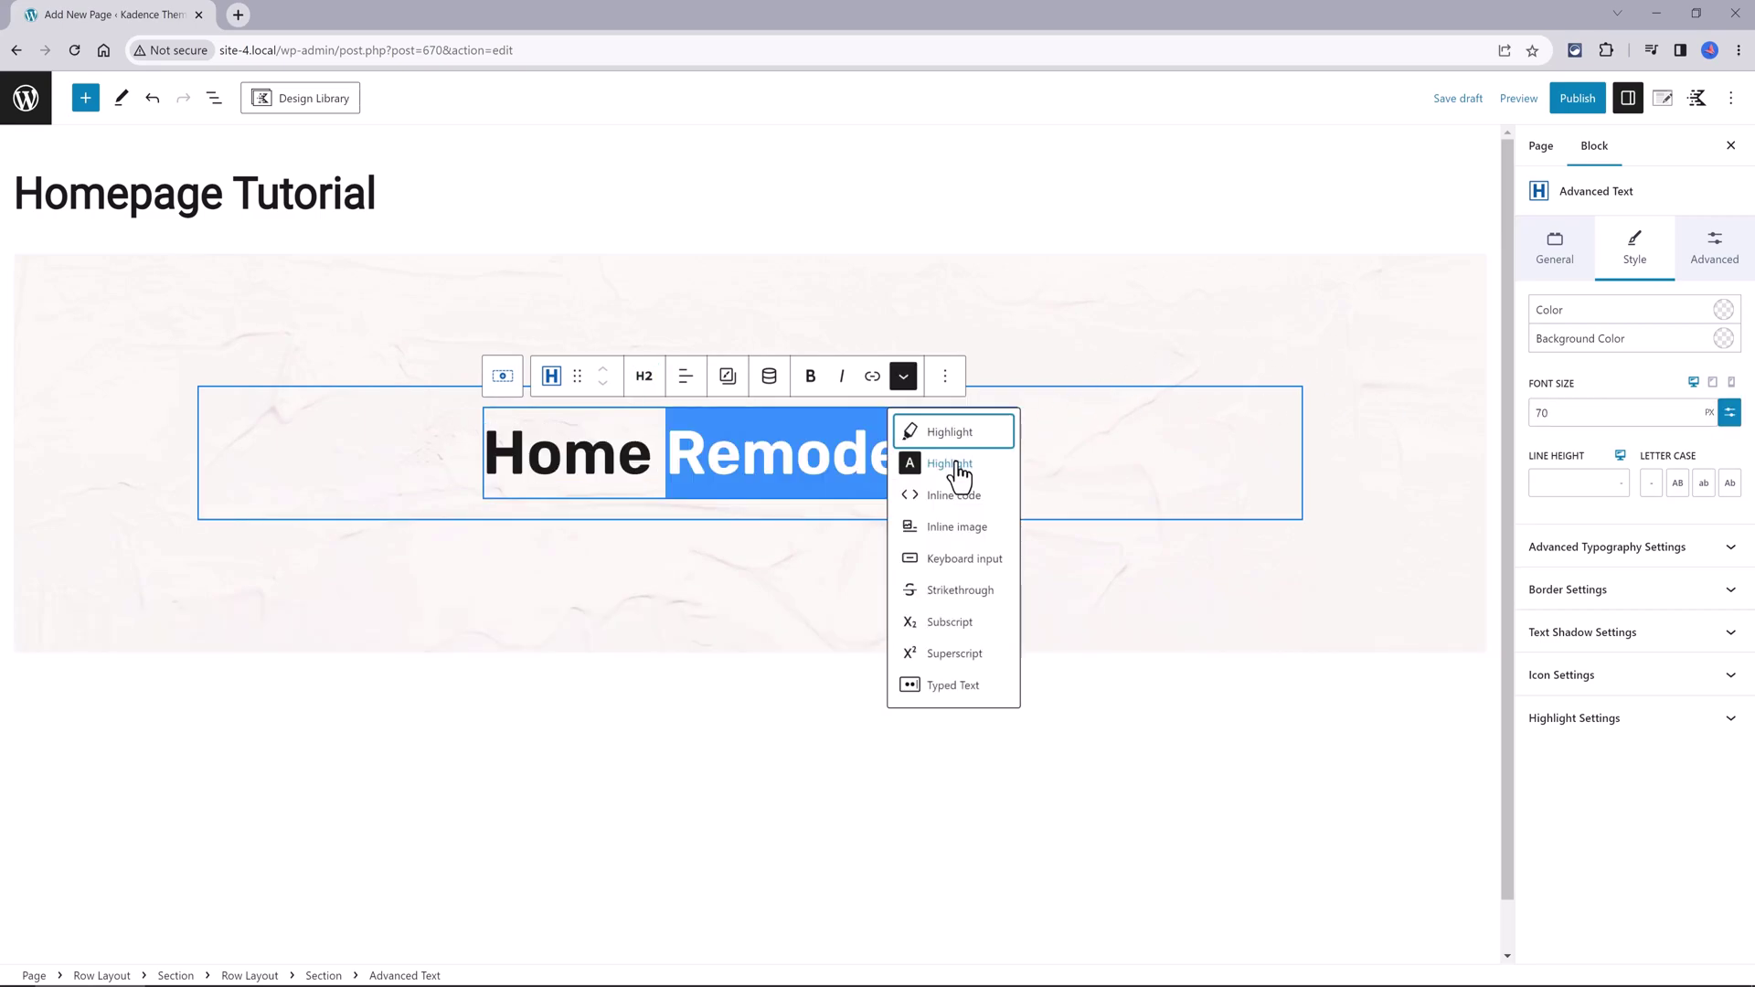
left_click(951, 435)
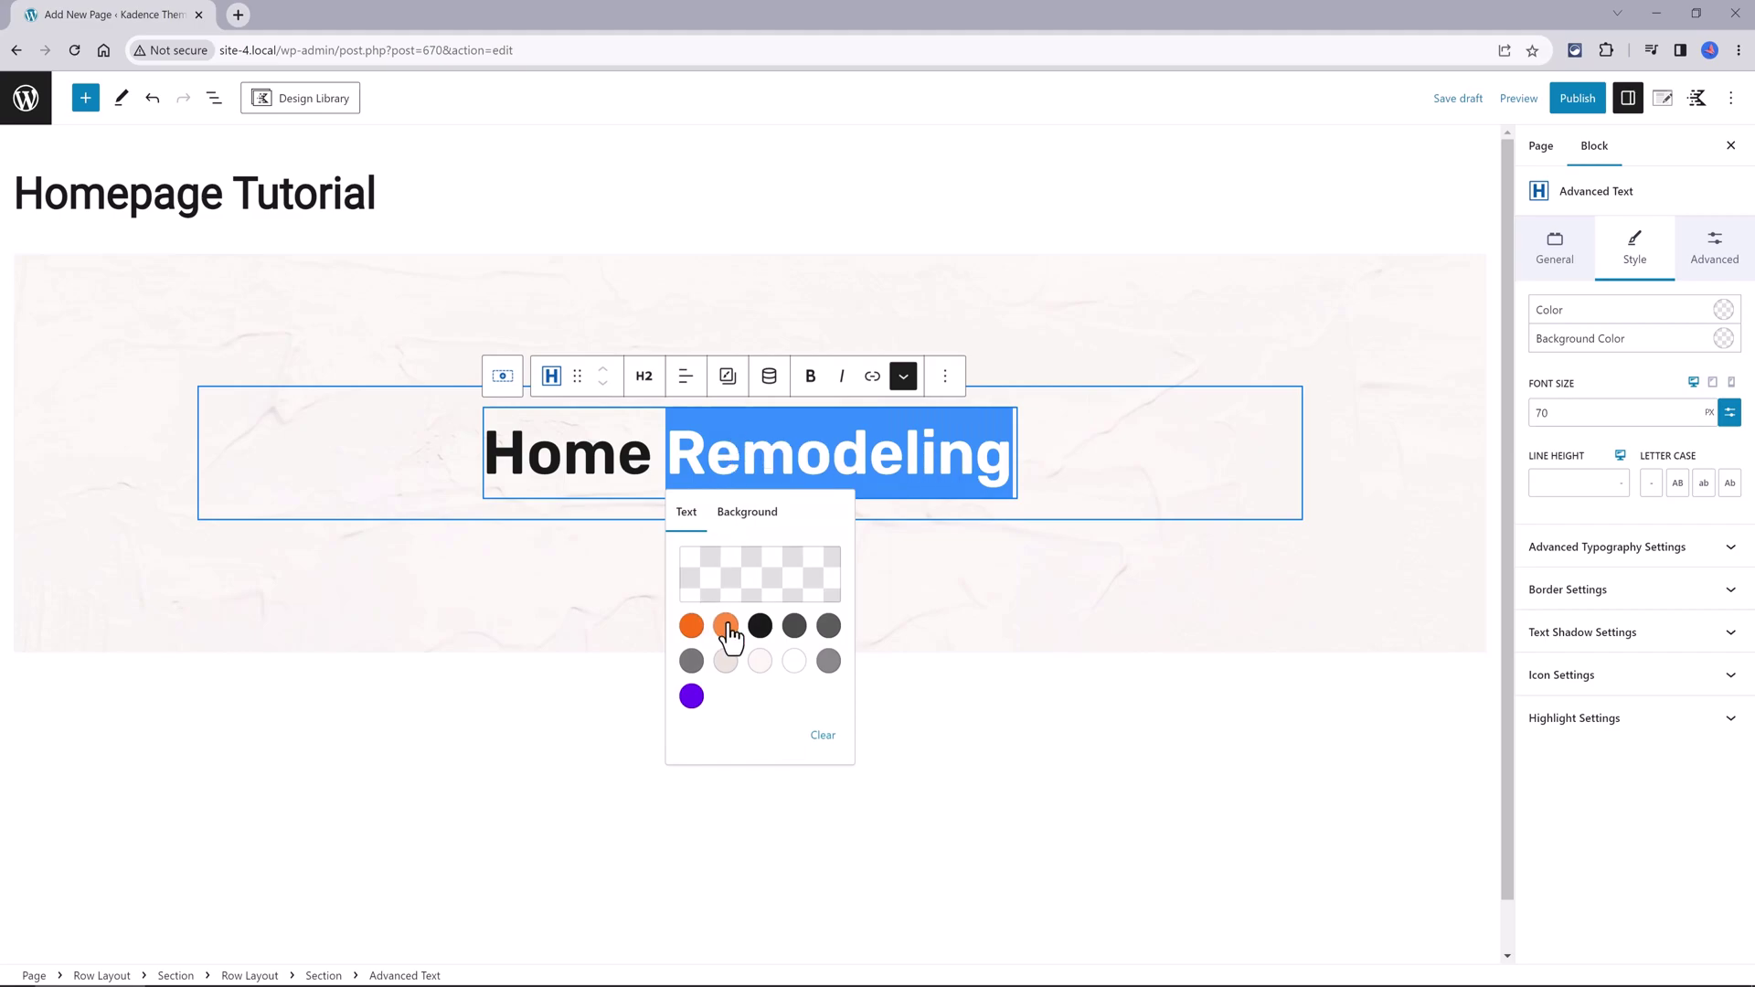
left_click(691, 697)
left_click(1077, 627)
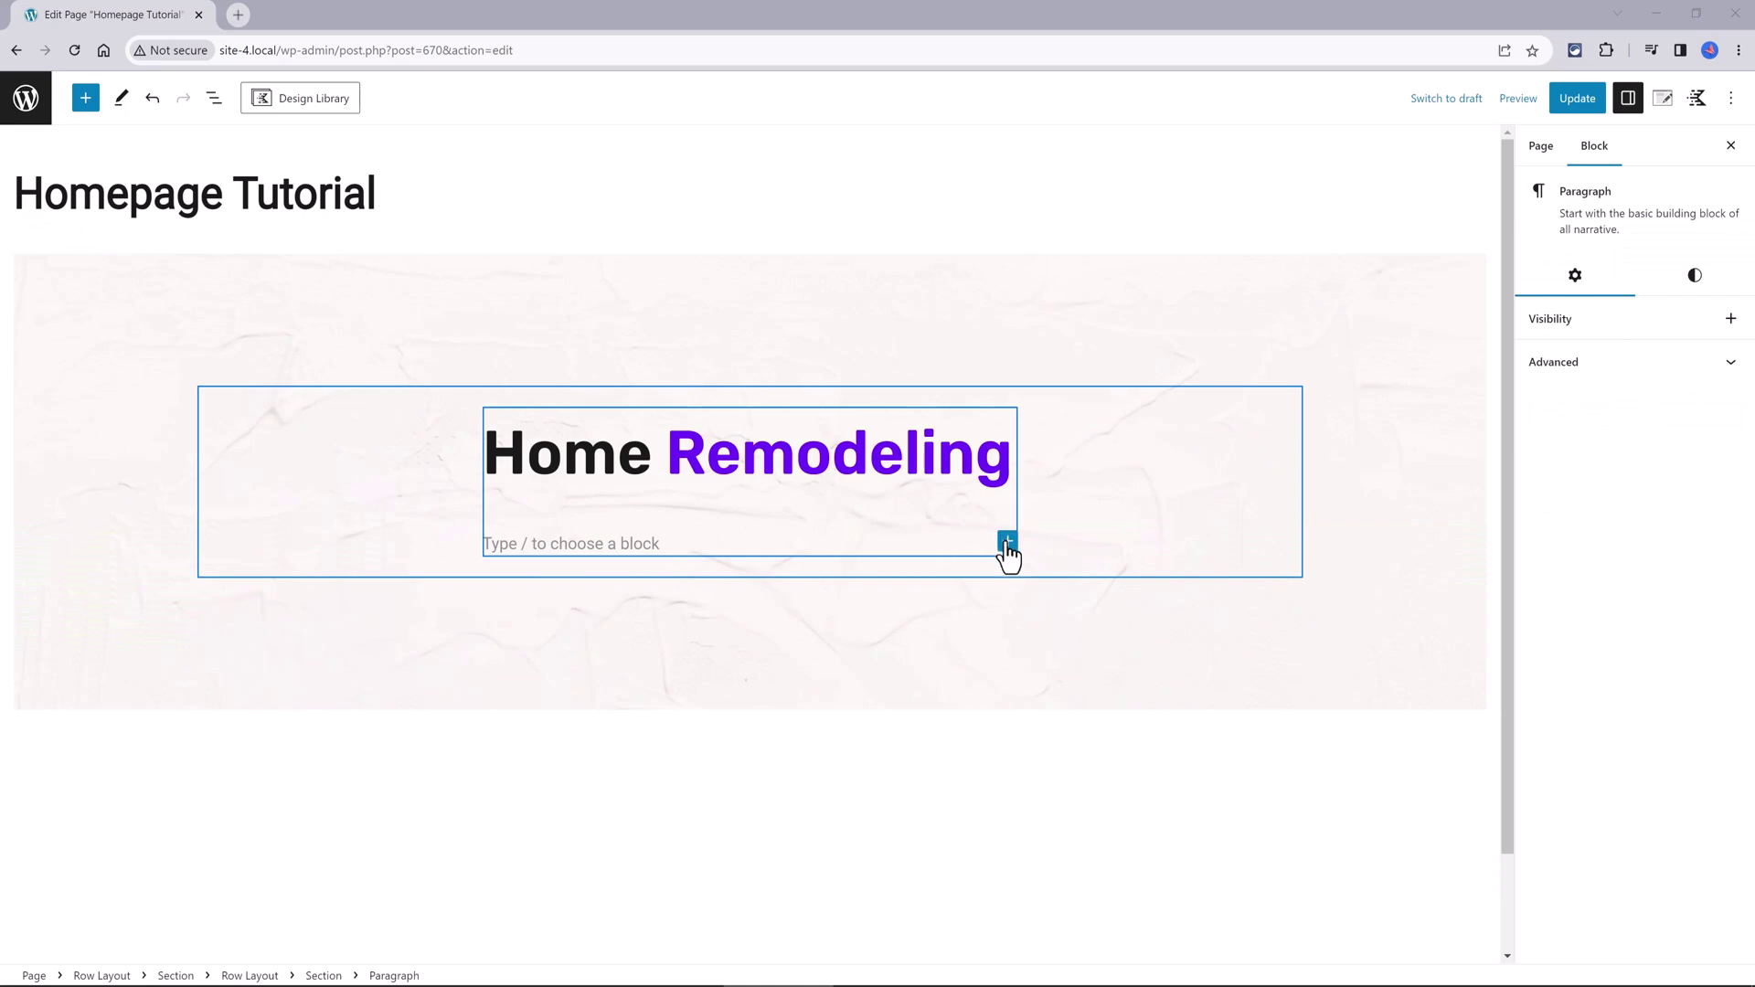
Add an Advanced Text block with the pasted lorem ipsum description, using the DIV tag.
left_click(1007, 542)
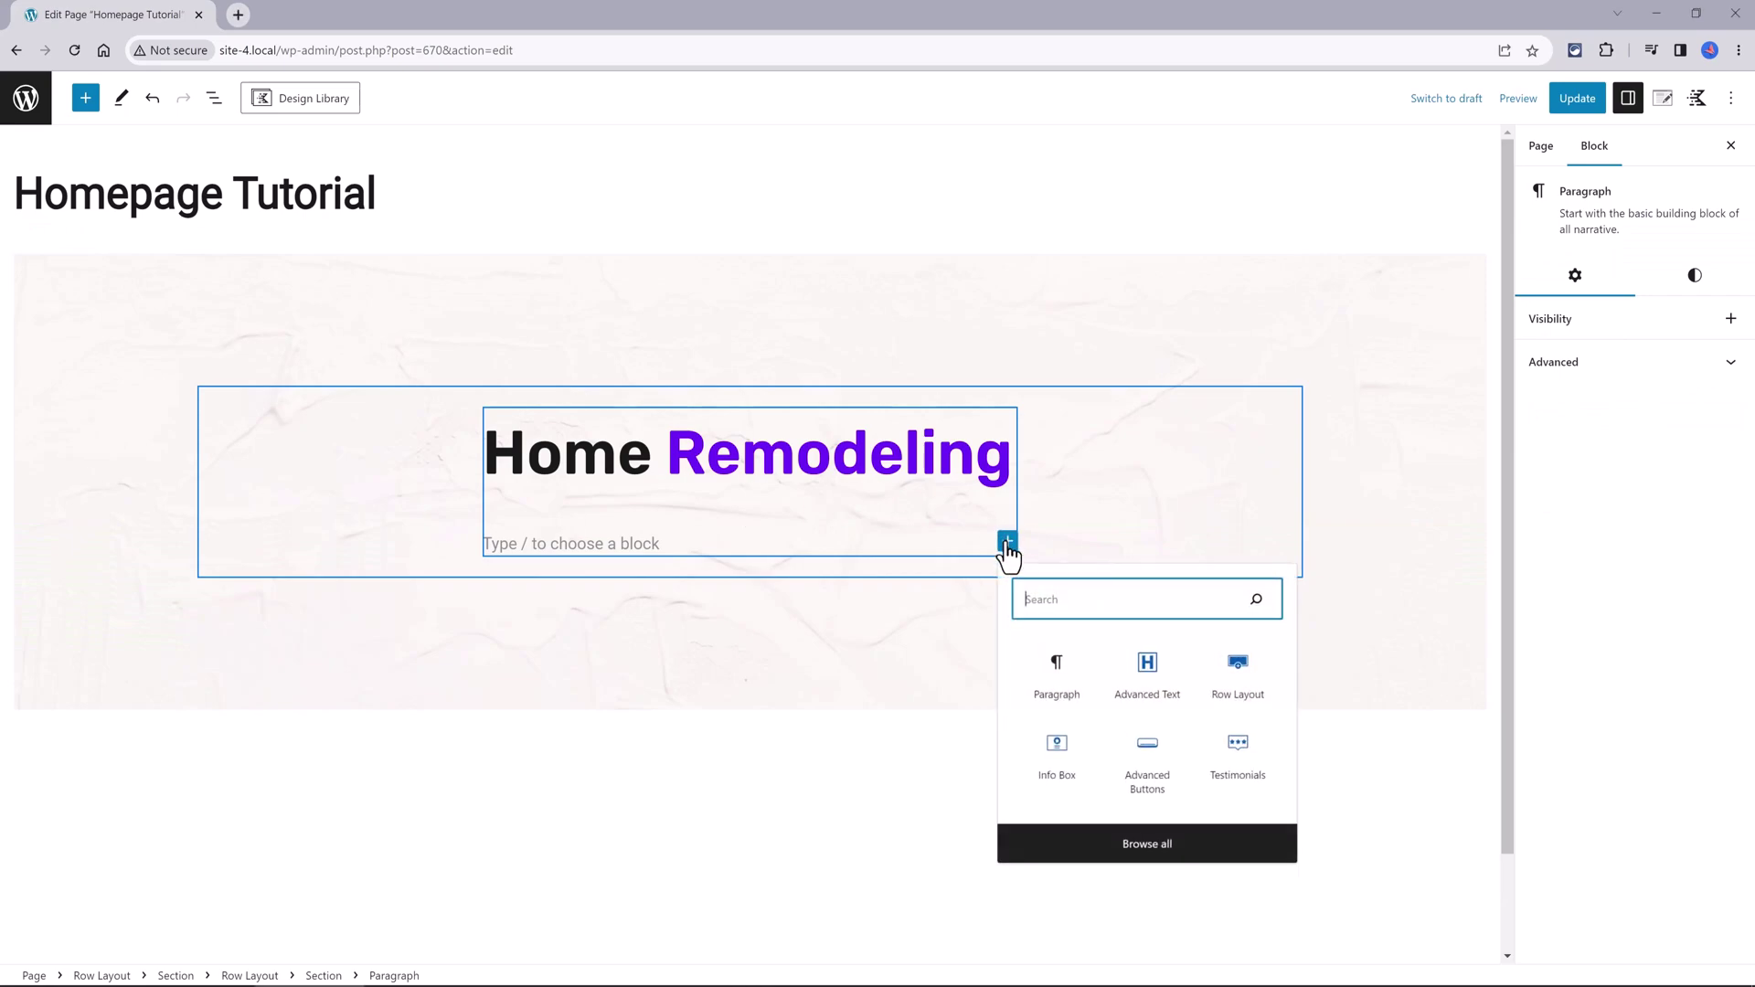
left_click(1143, 681)
type("Lorem Ipsum Dolor Sit Amet, Consectetur Adipiscing Elit. Ut Elit Tellus, Luctus Nec Ullamcorper Mattis, Pulvinar Dapibus Leo.")
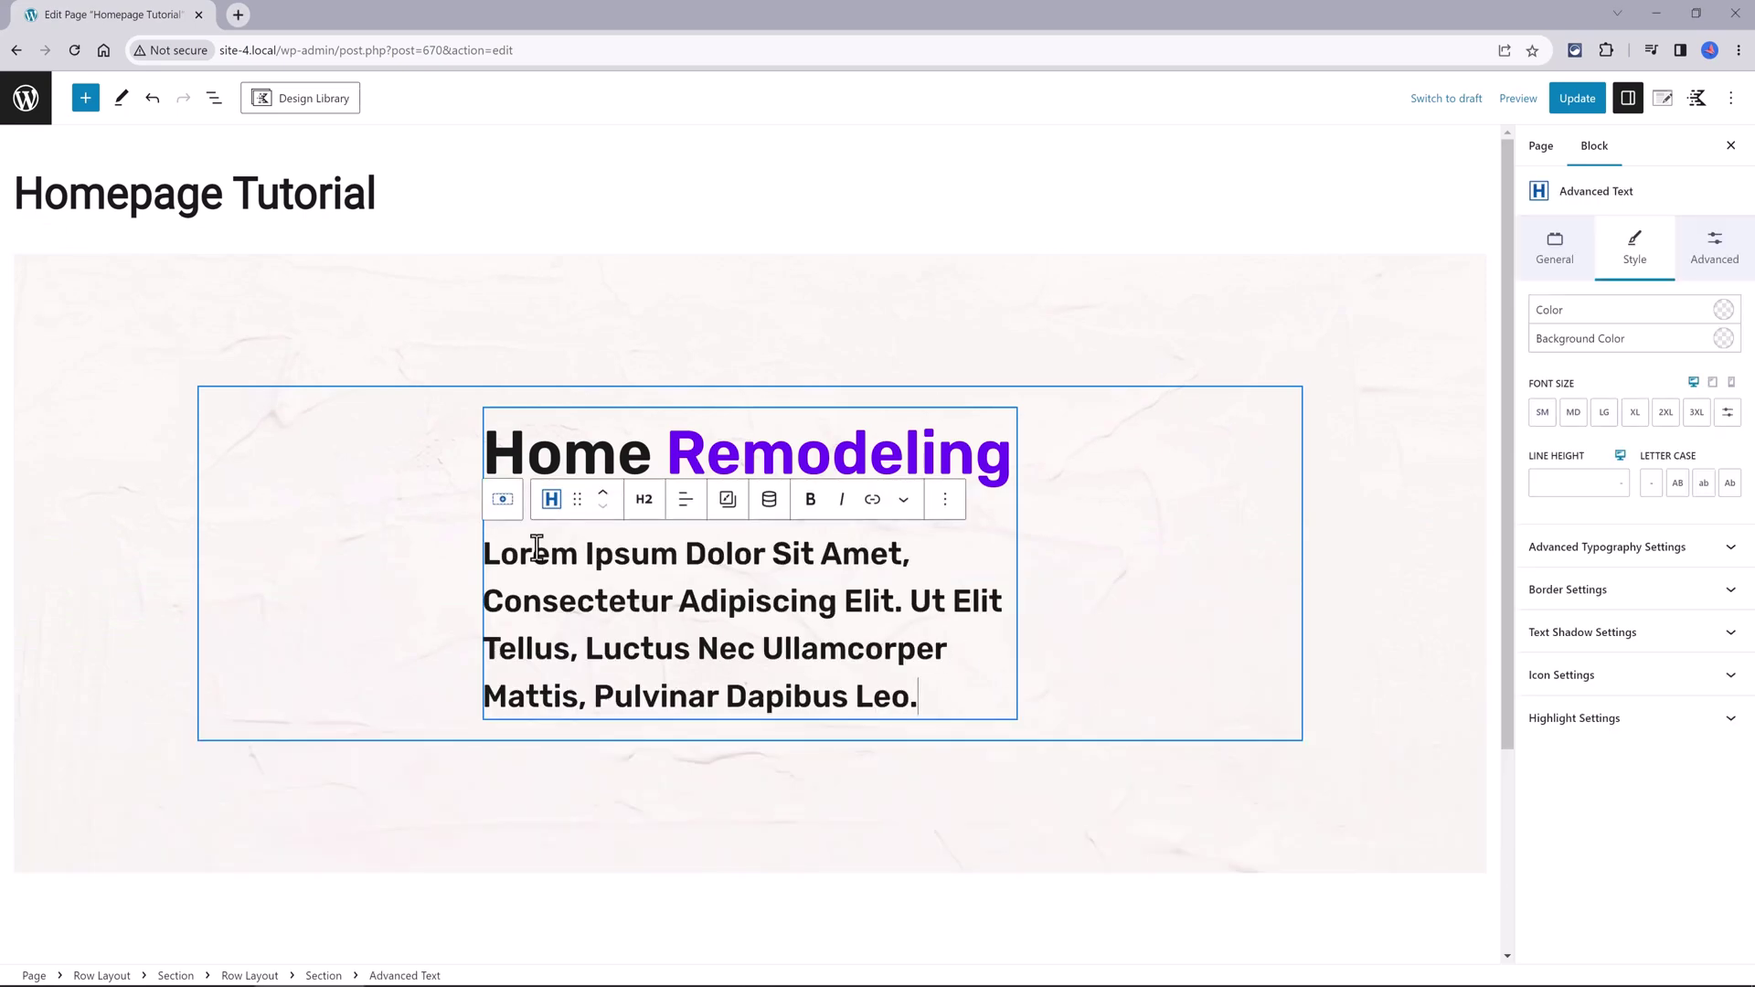
left_click(646, 506)
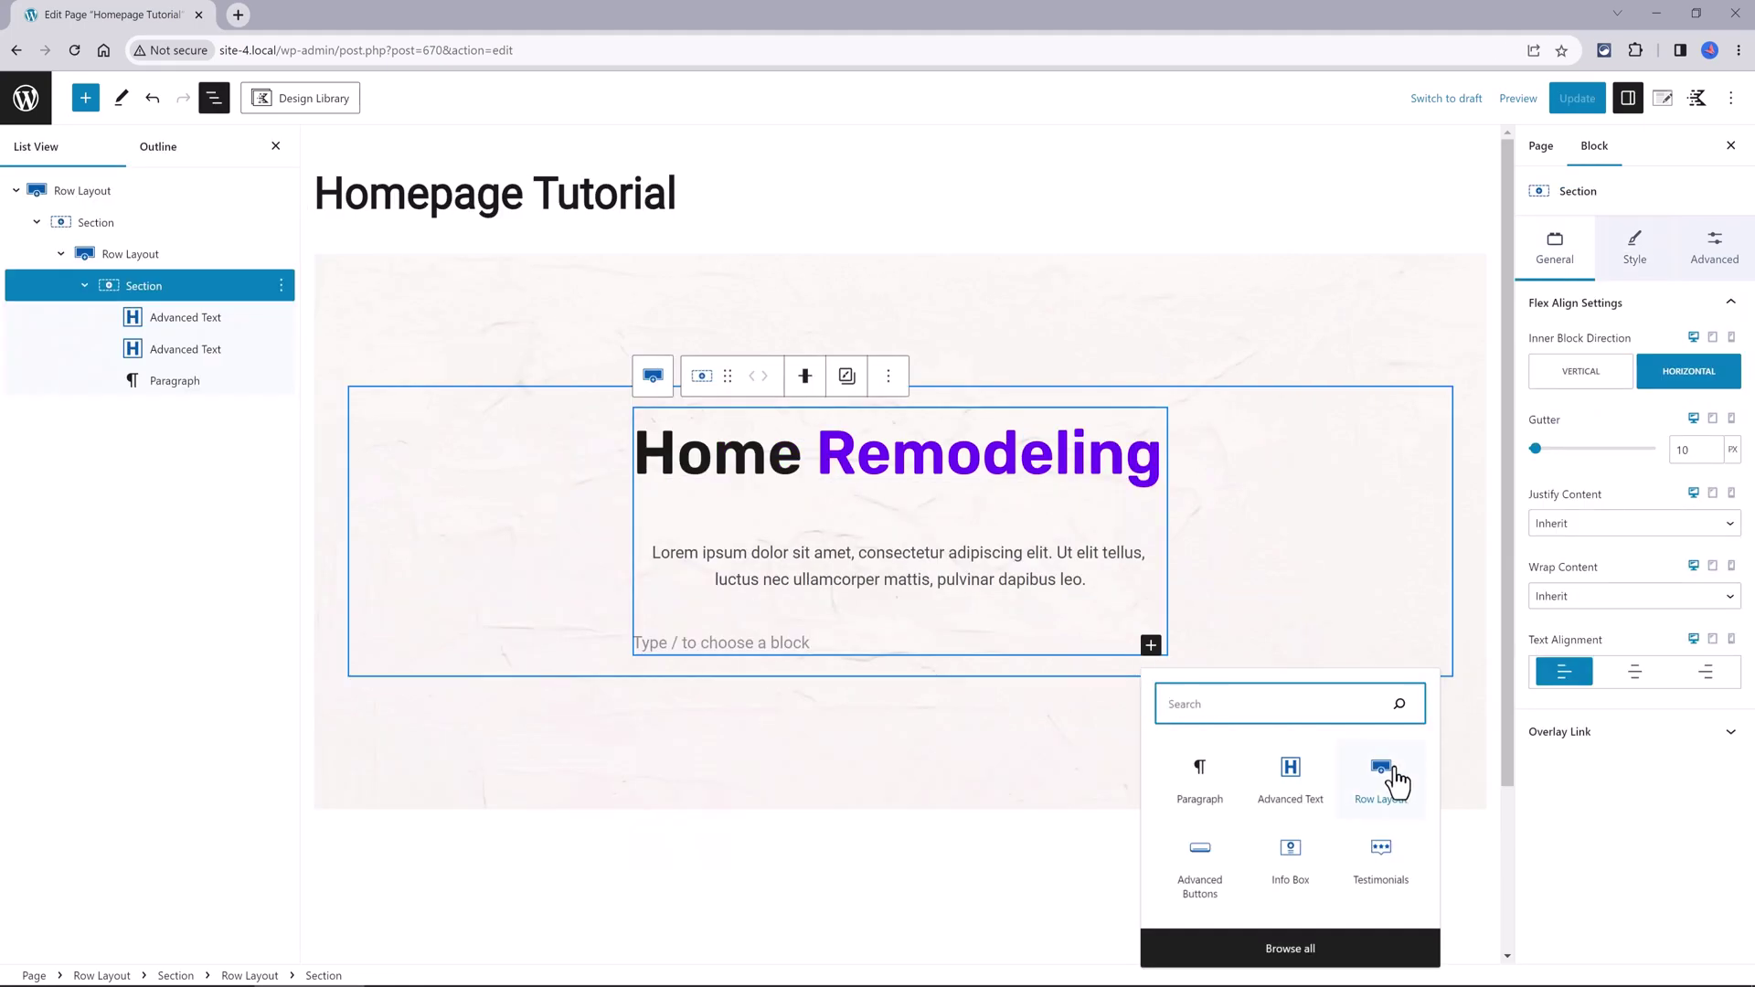
left_click(1394, 782)
Add Advanced Buttons, giving the second button the theme style, purple text and no background.
left_click(815, 745)
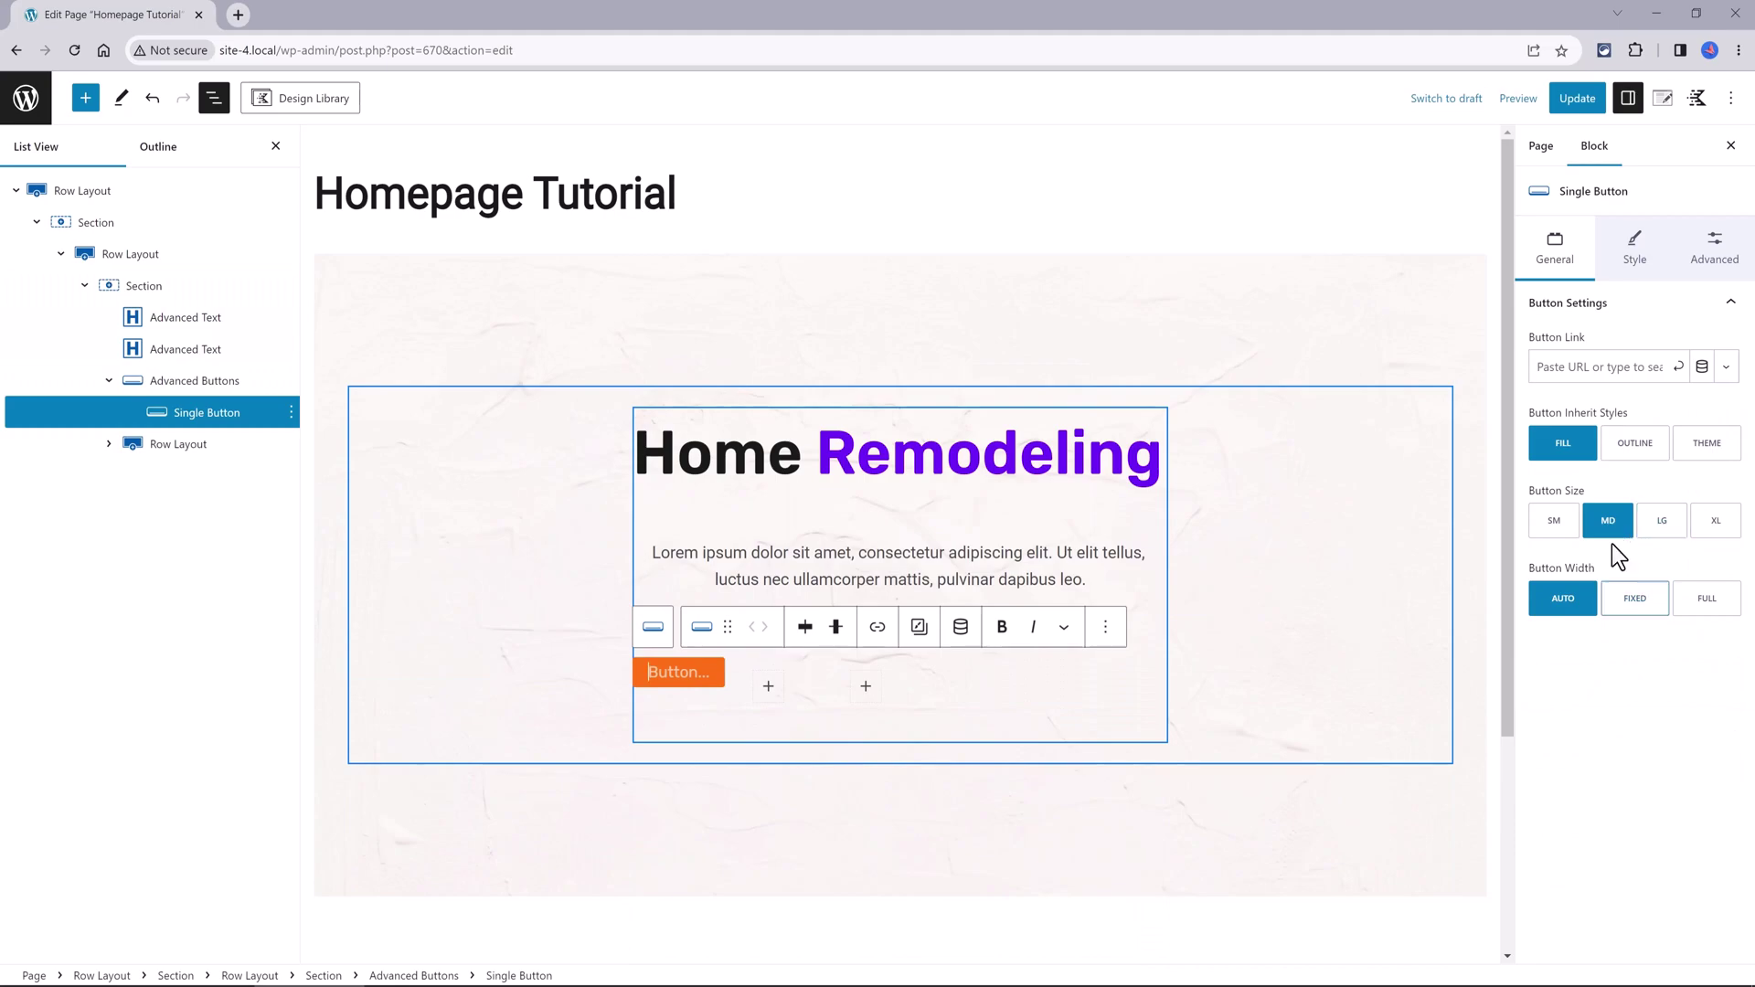
left_click(1708, 444)
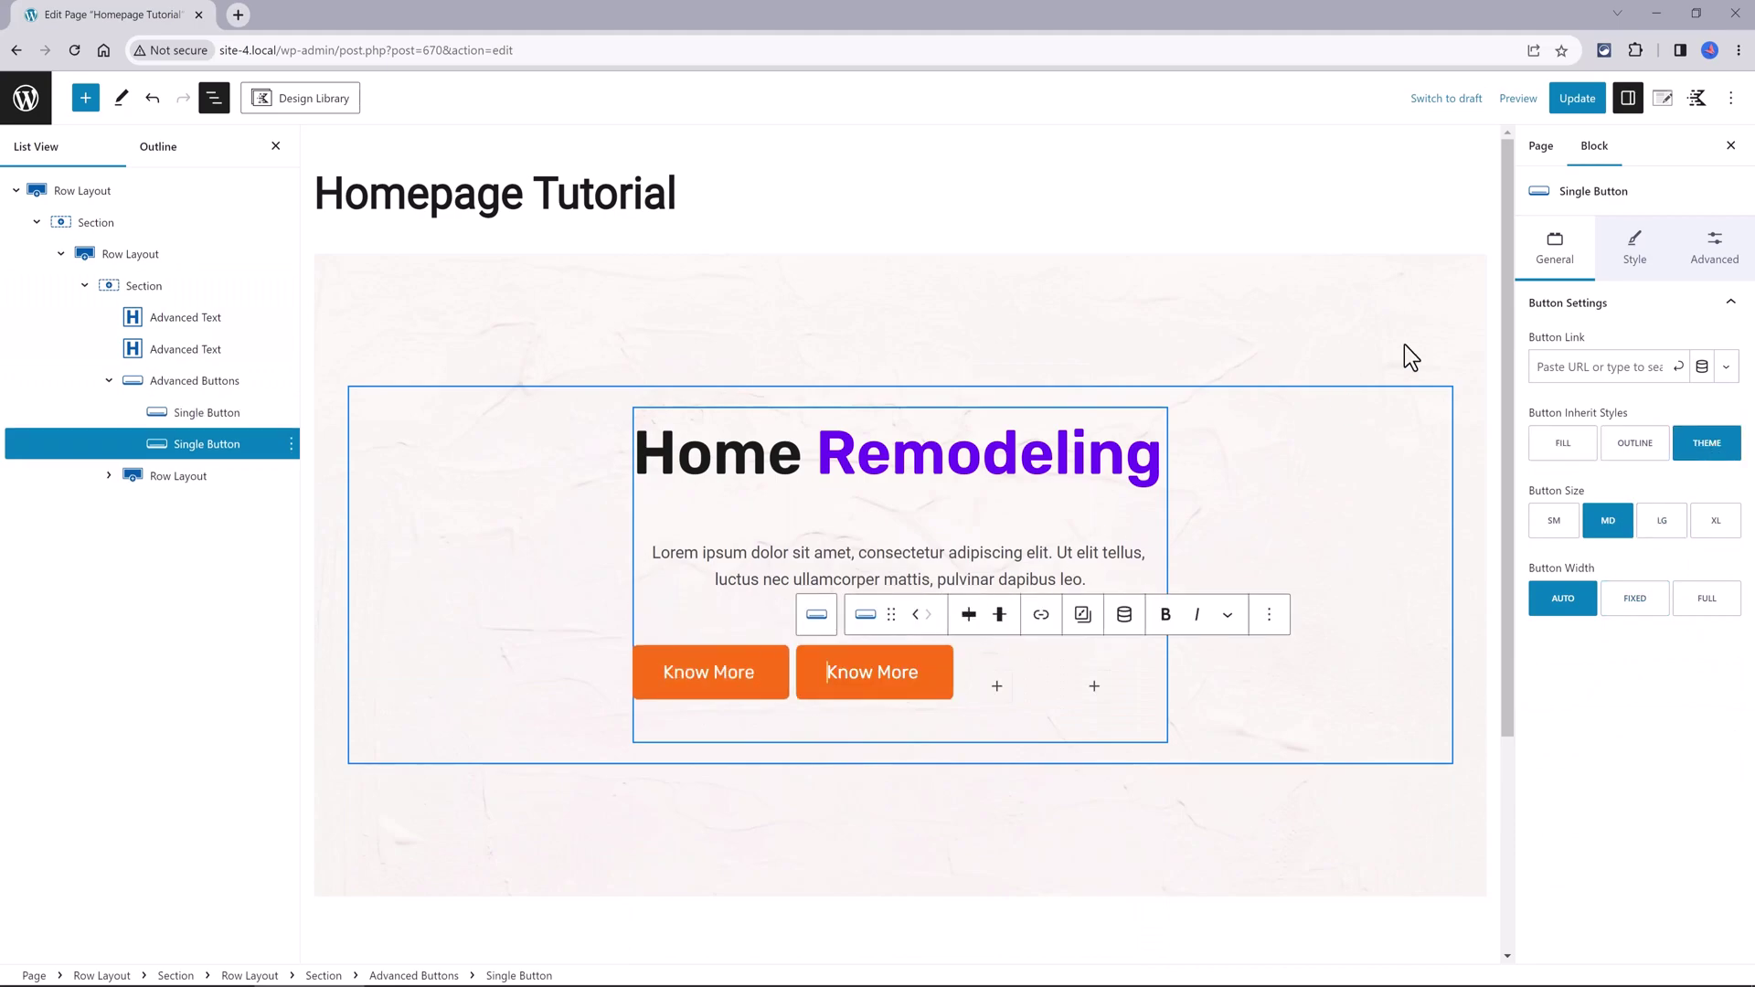
left_click(1636, 251)
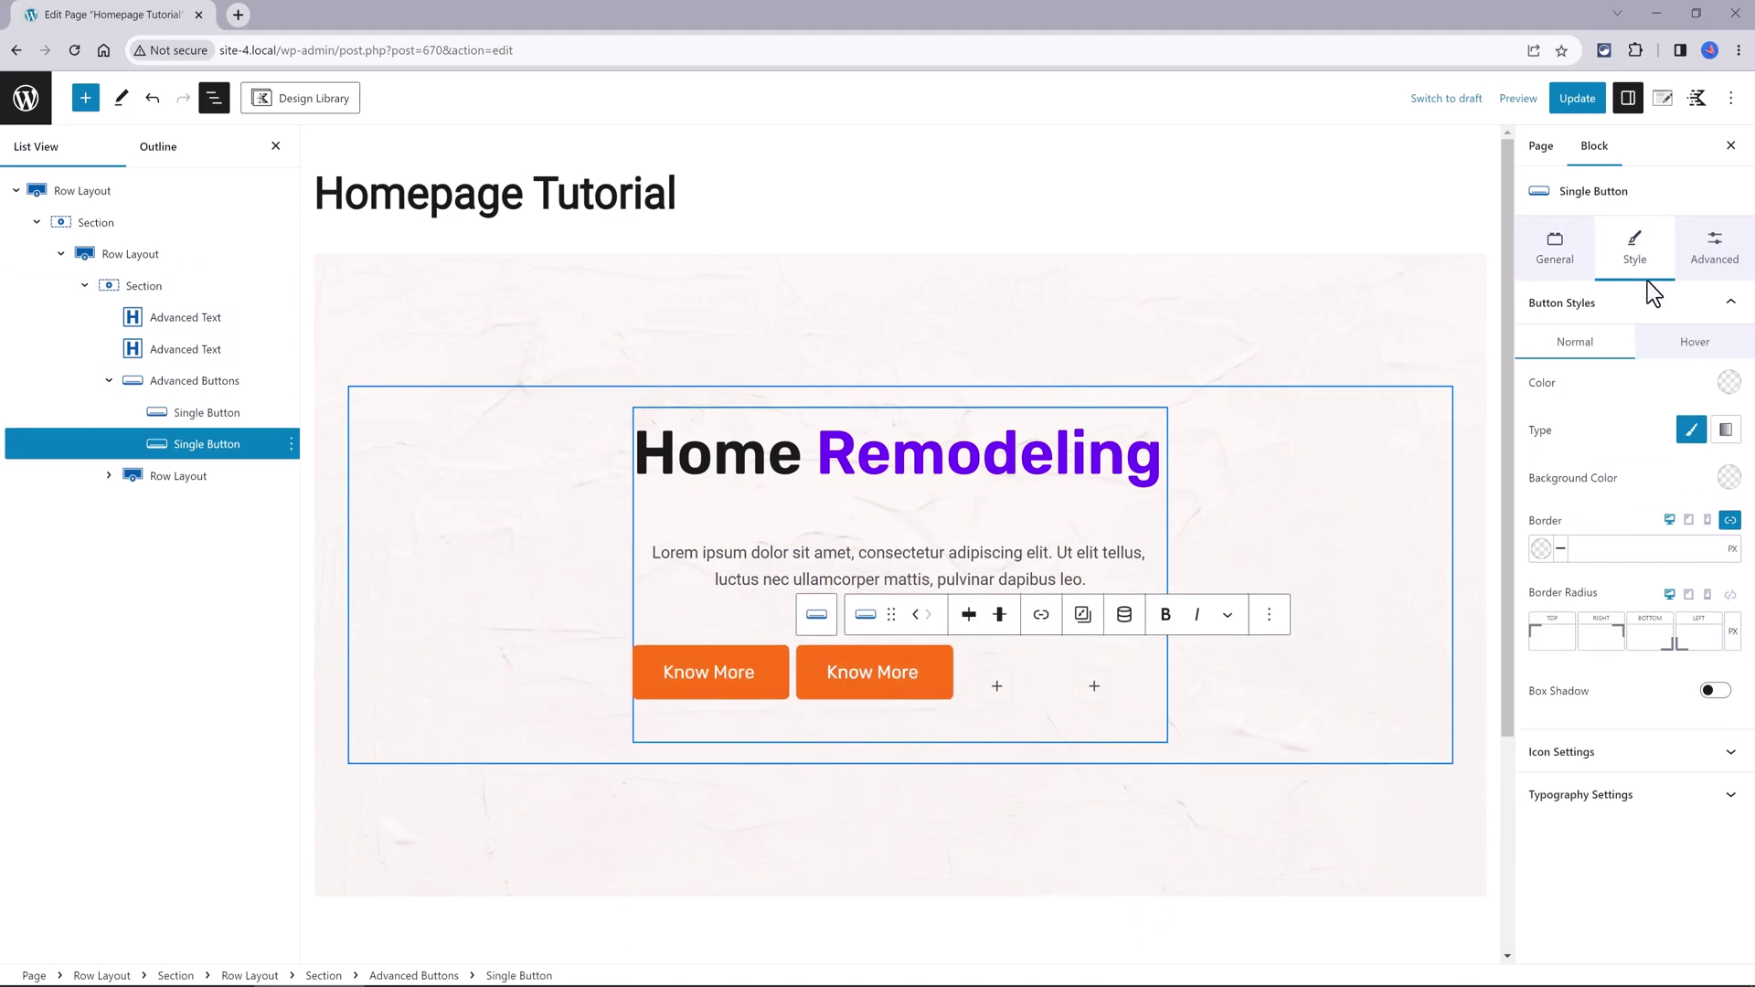
left_click(1732, 388)
left_click(1517, 680)
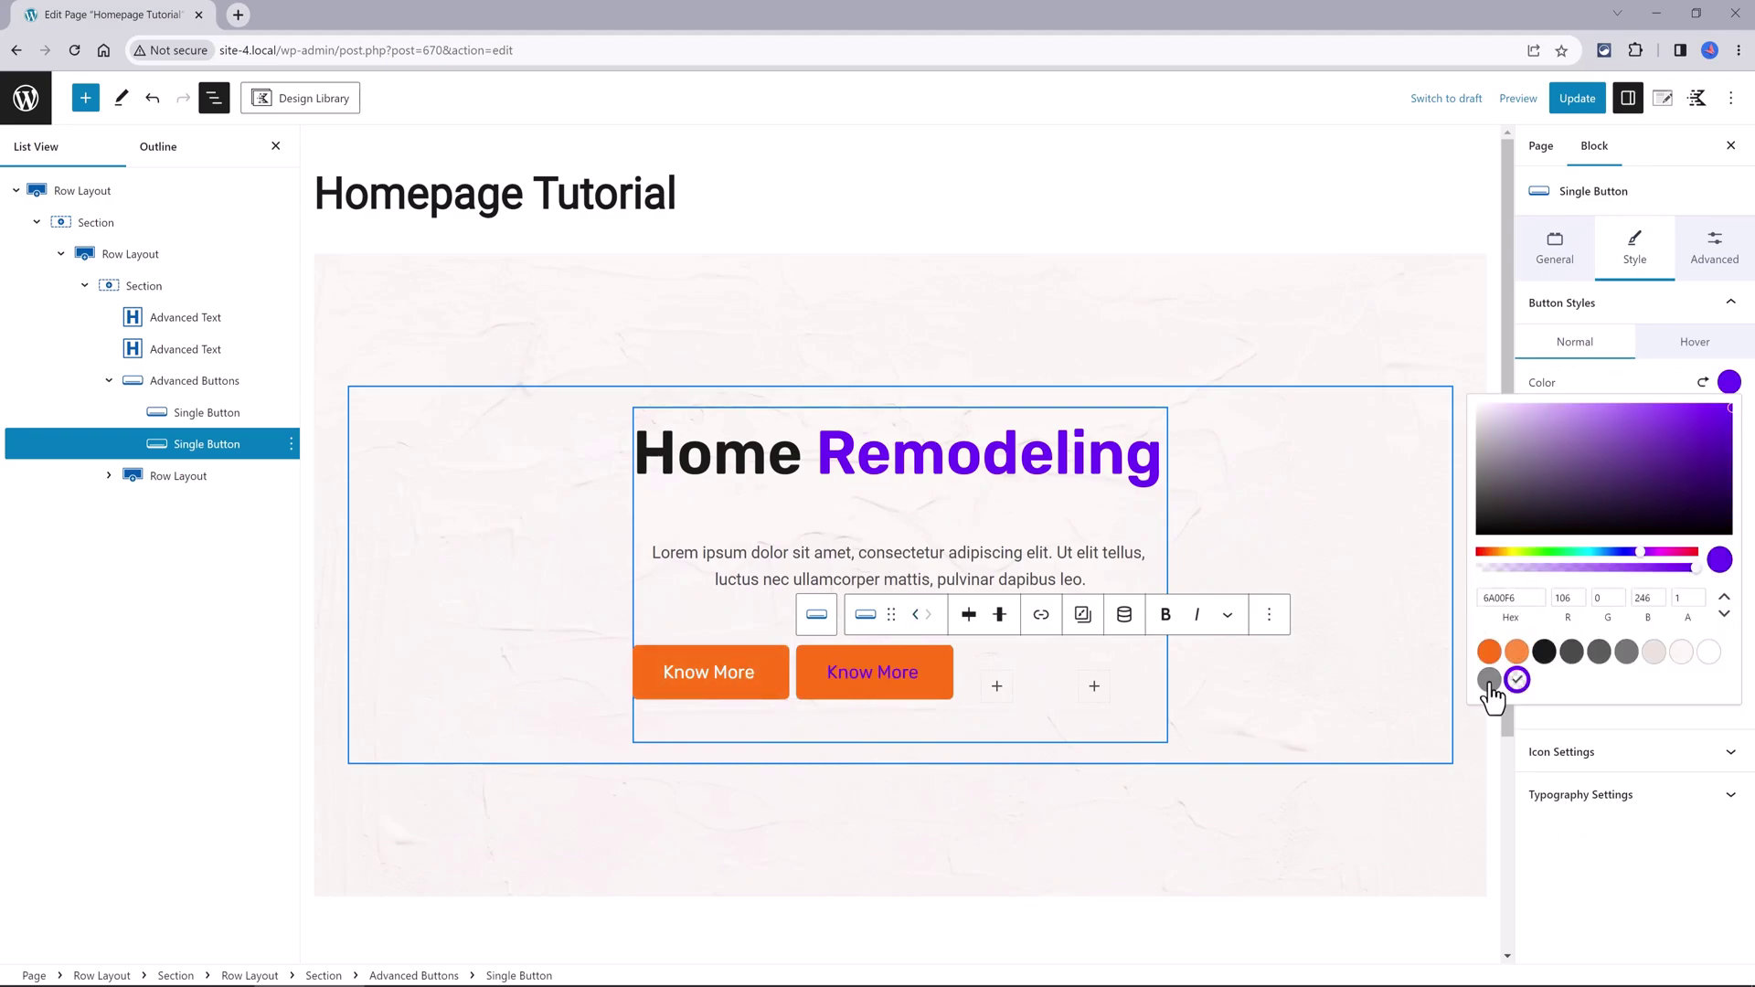
left_click(1325, 672)
left_click(905, 676)
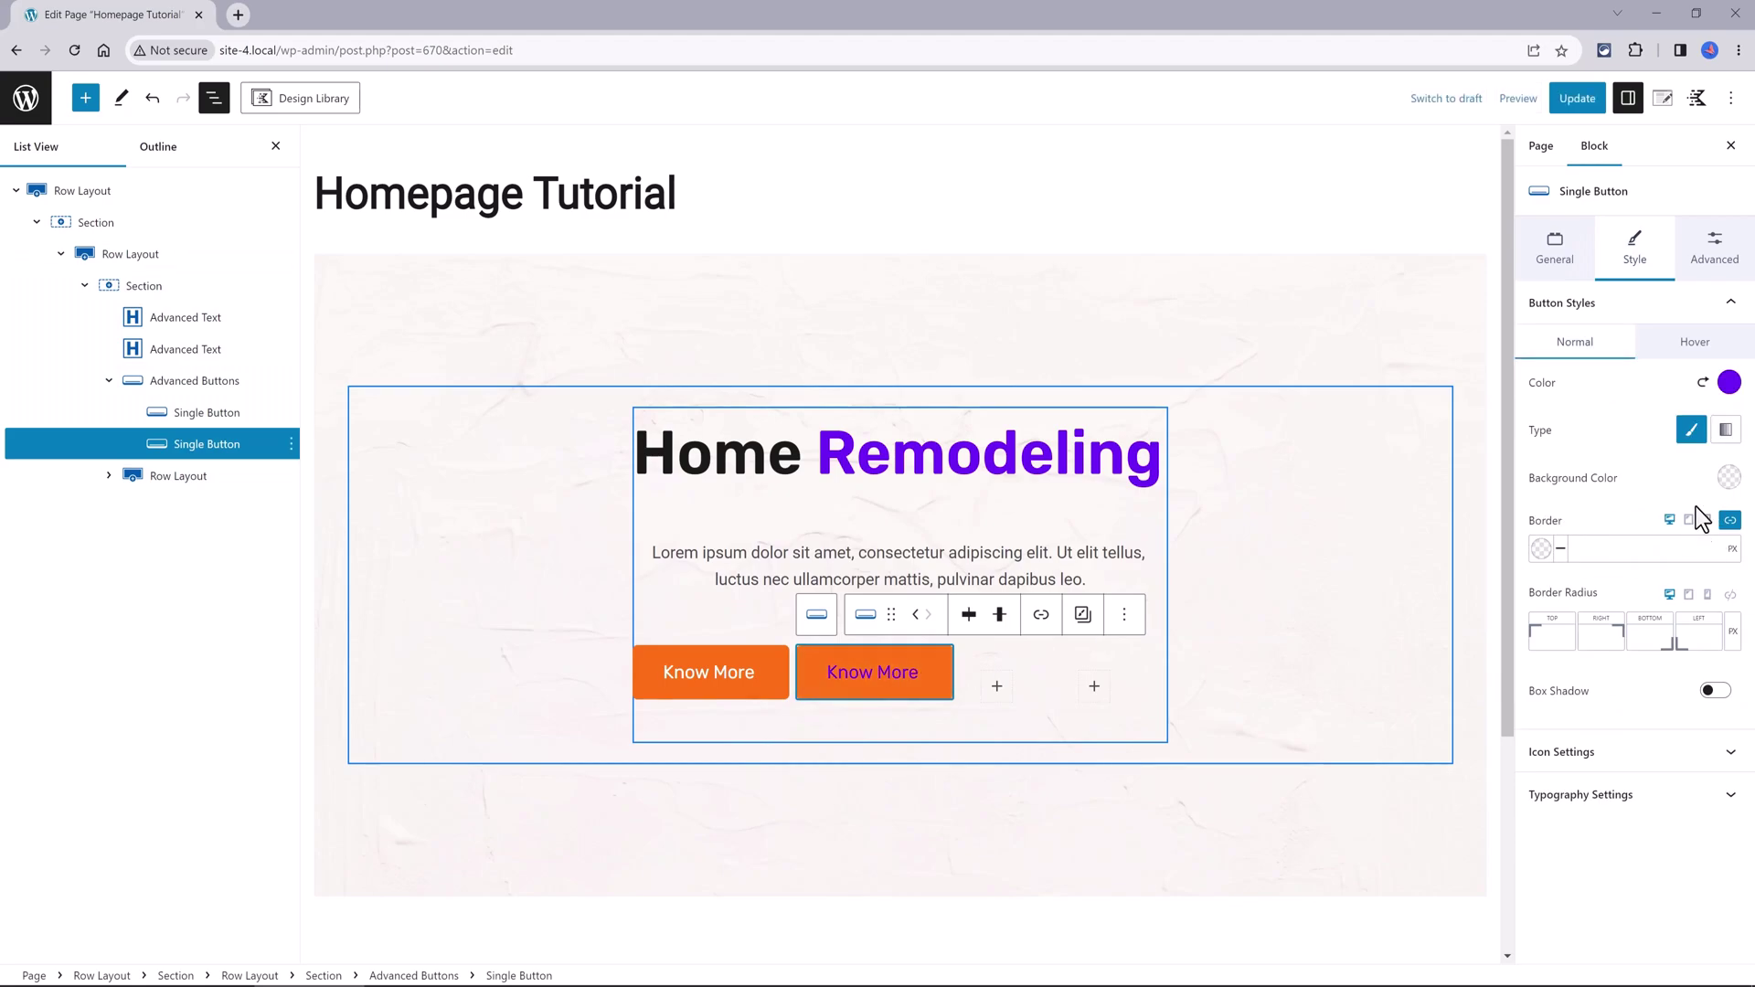
left_click(1728, 477)
left_click(1492, 343)
key("ctrl+a")
key("BackSpace")
Preview the finished hero section in a new tab, then return to the editor.
left_click(1309, 627)
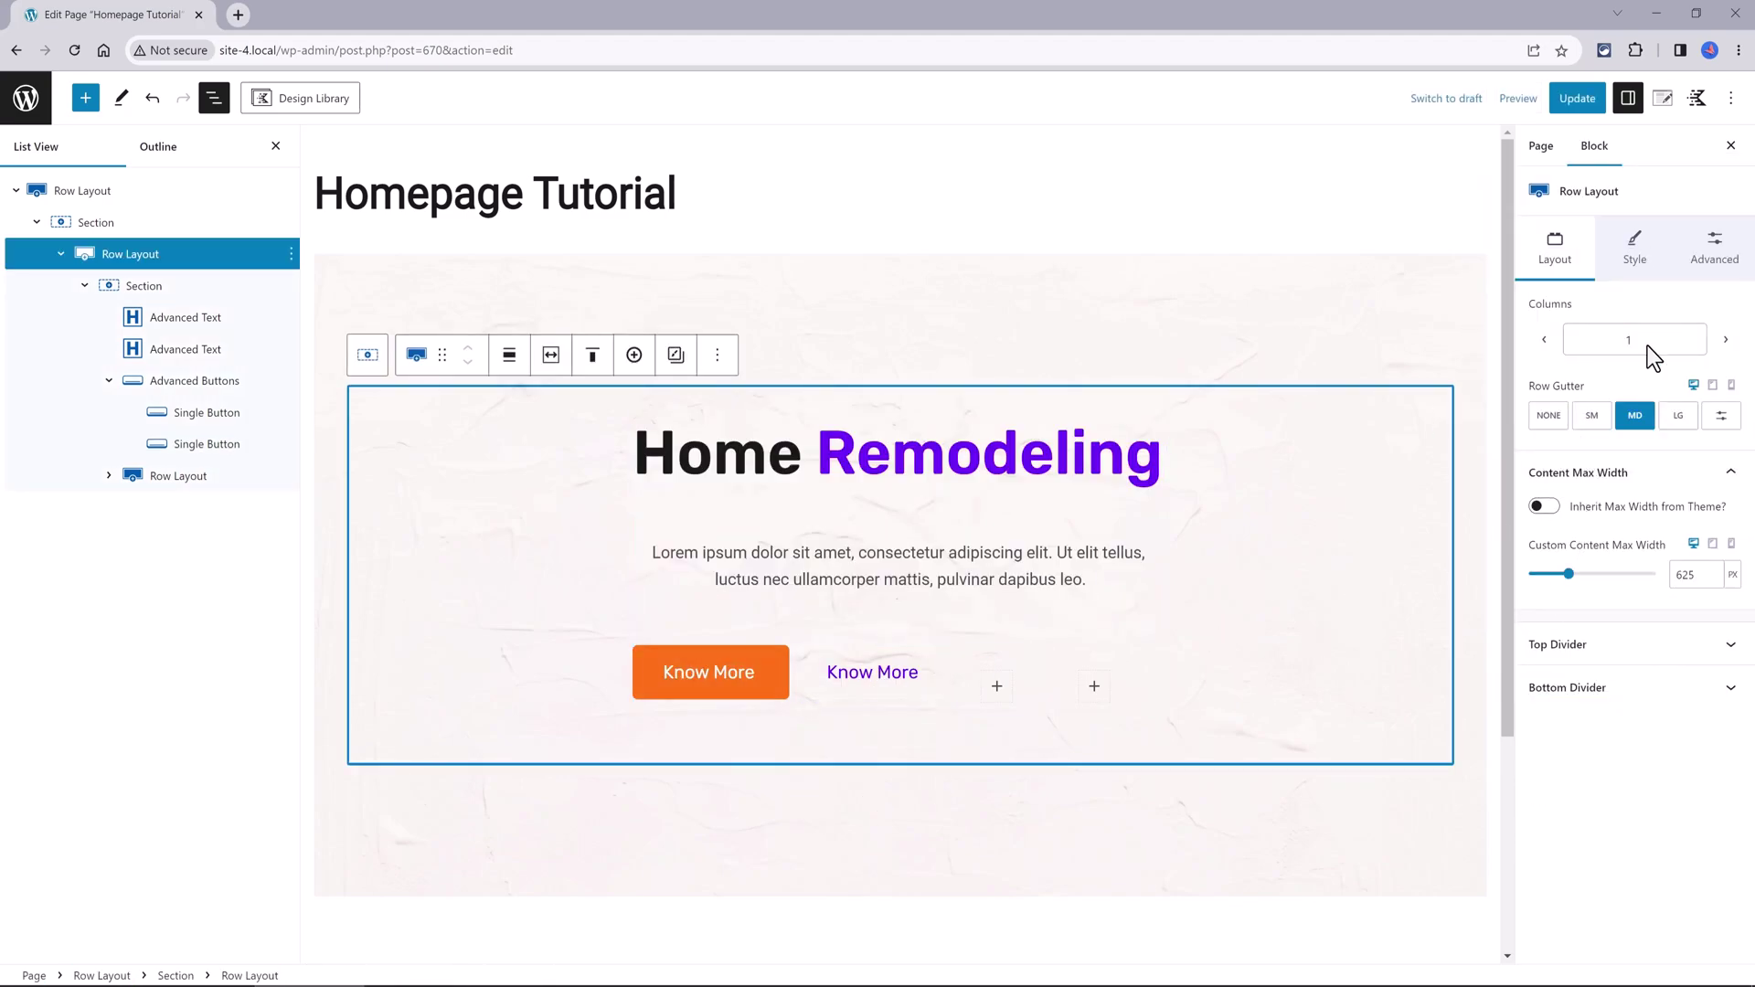
left_click(1636, 258)
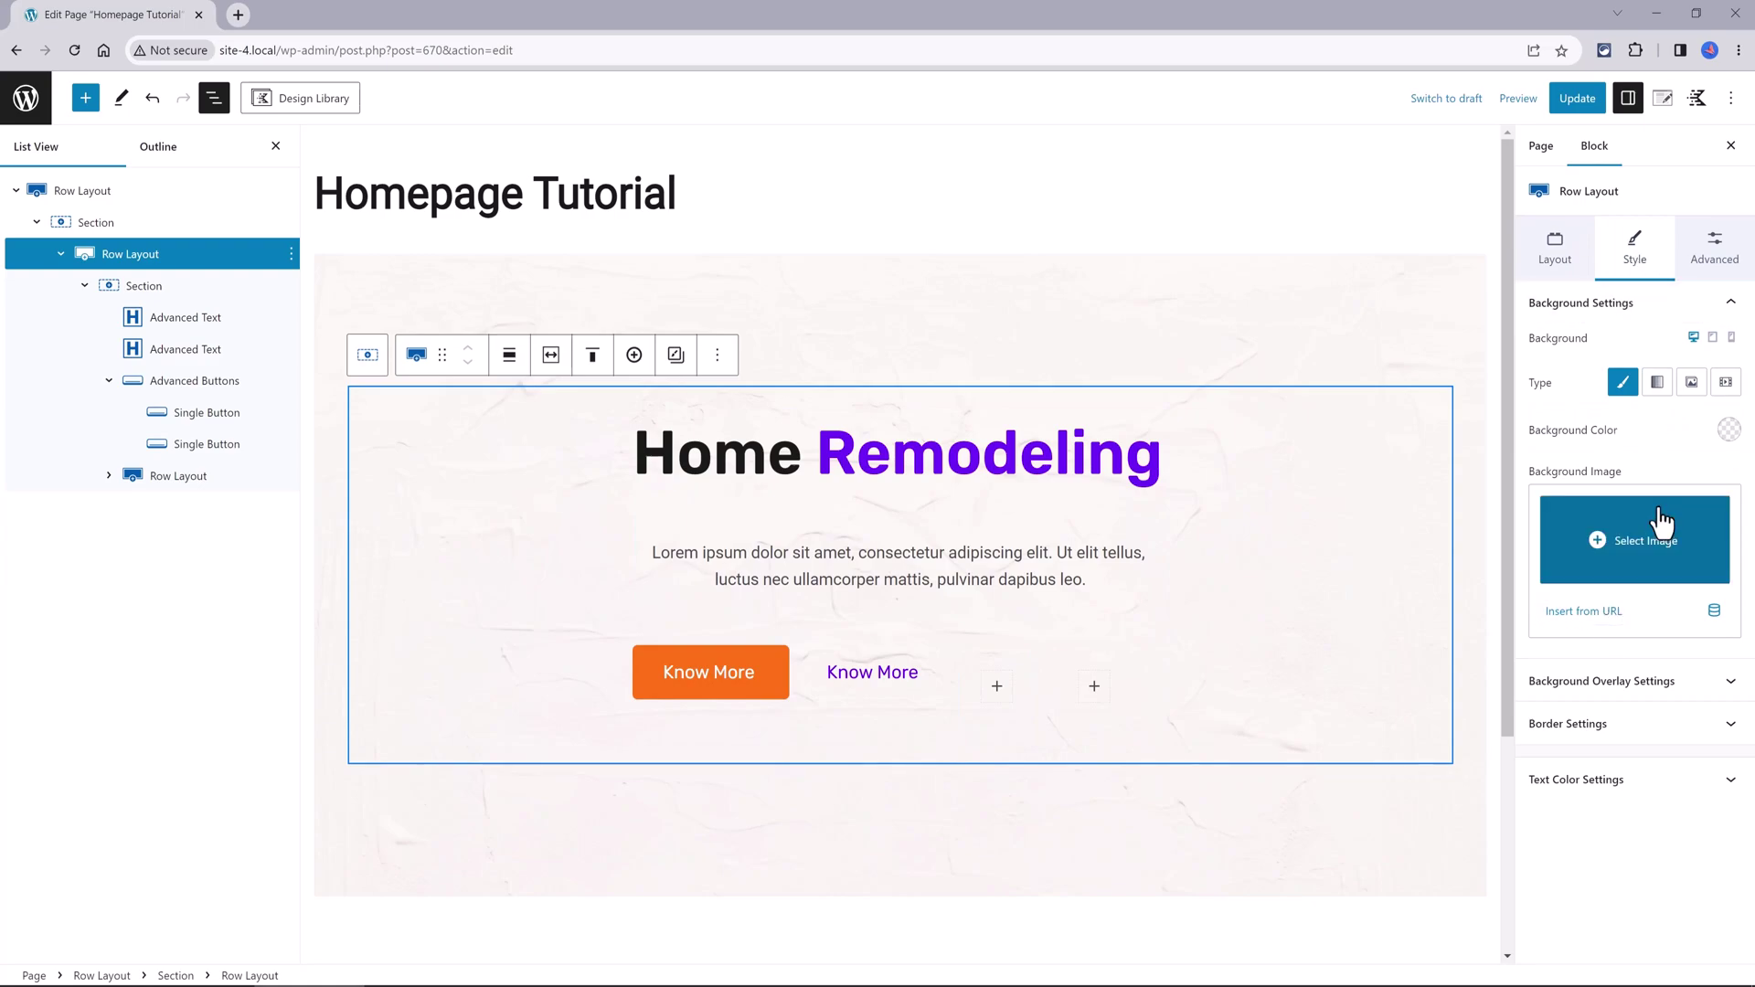
left_click(1517, 98)
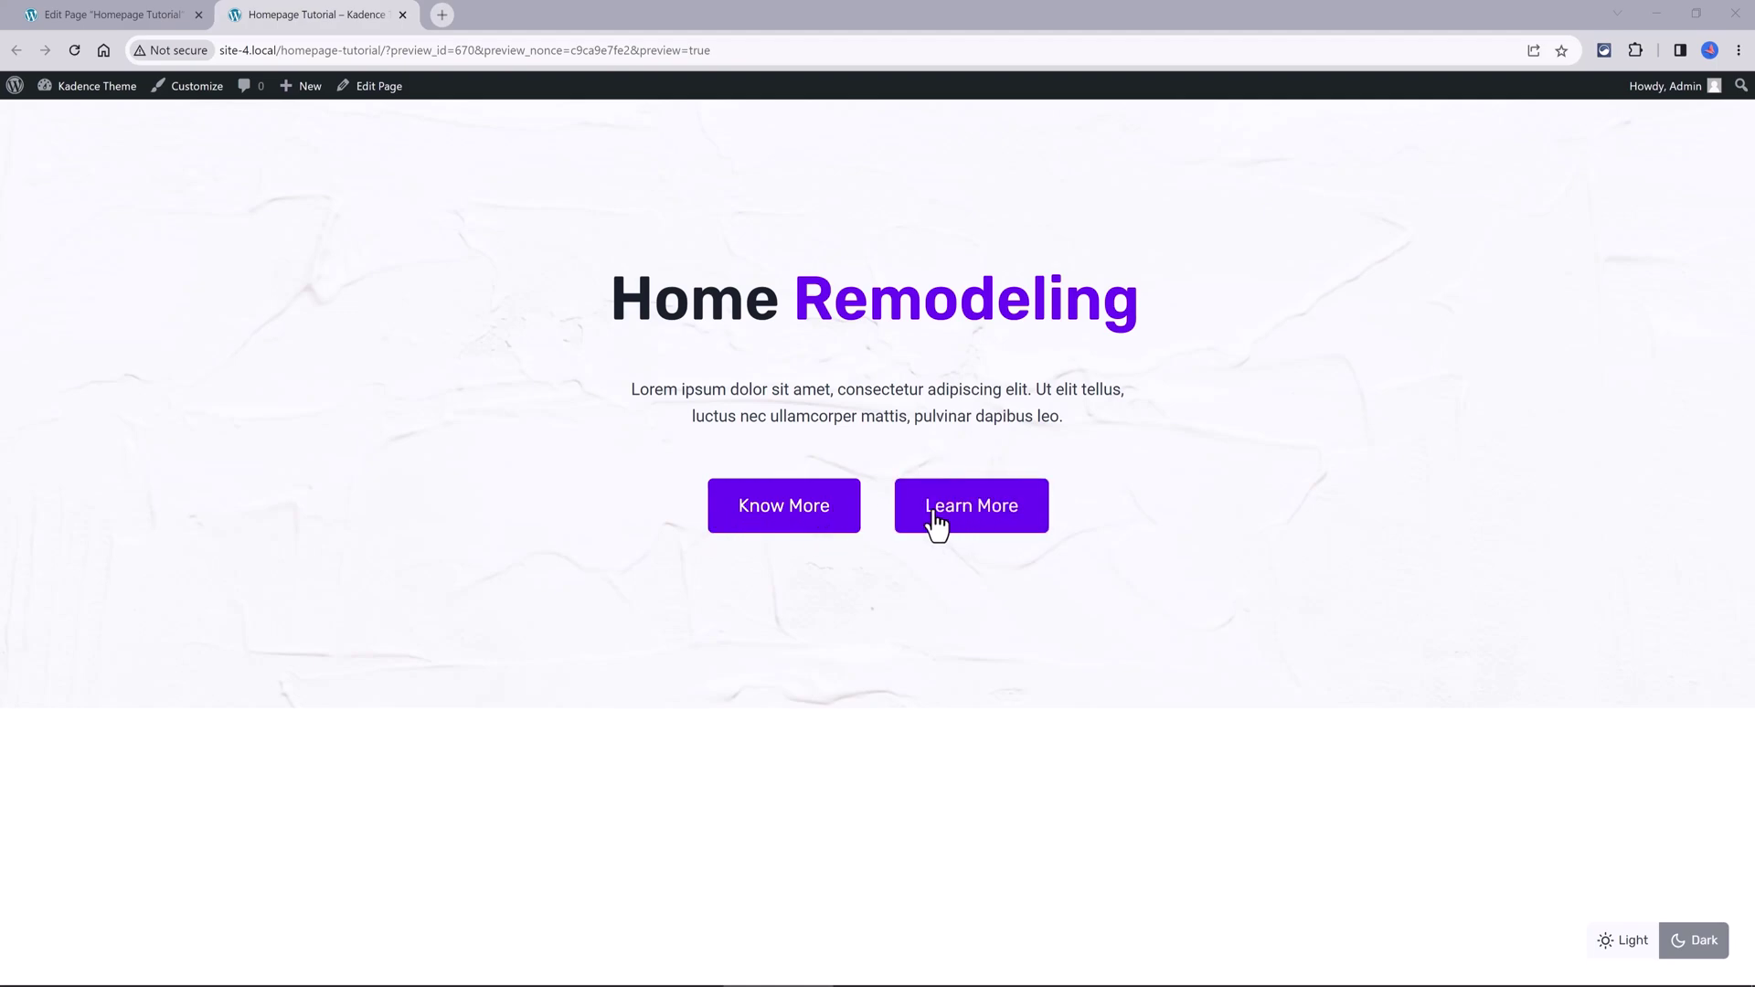
key("ctrl+w")
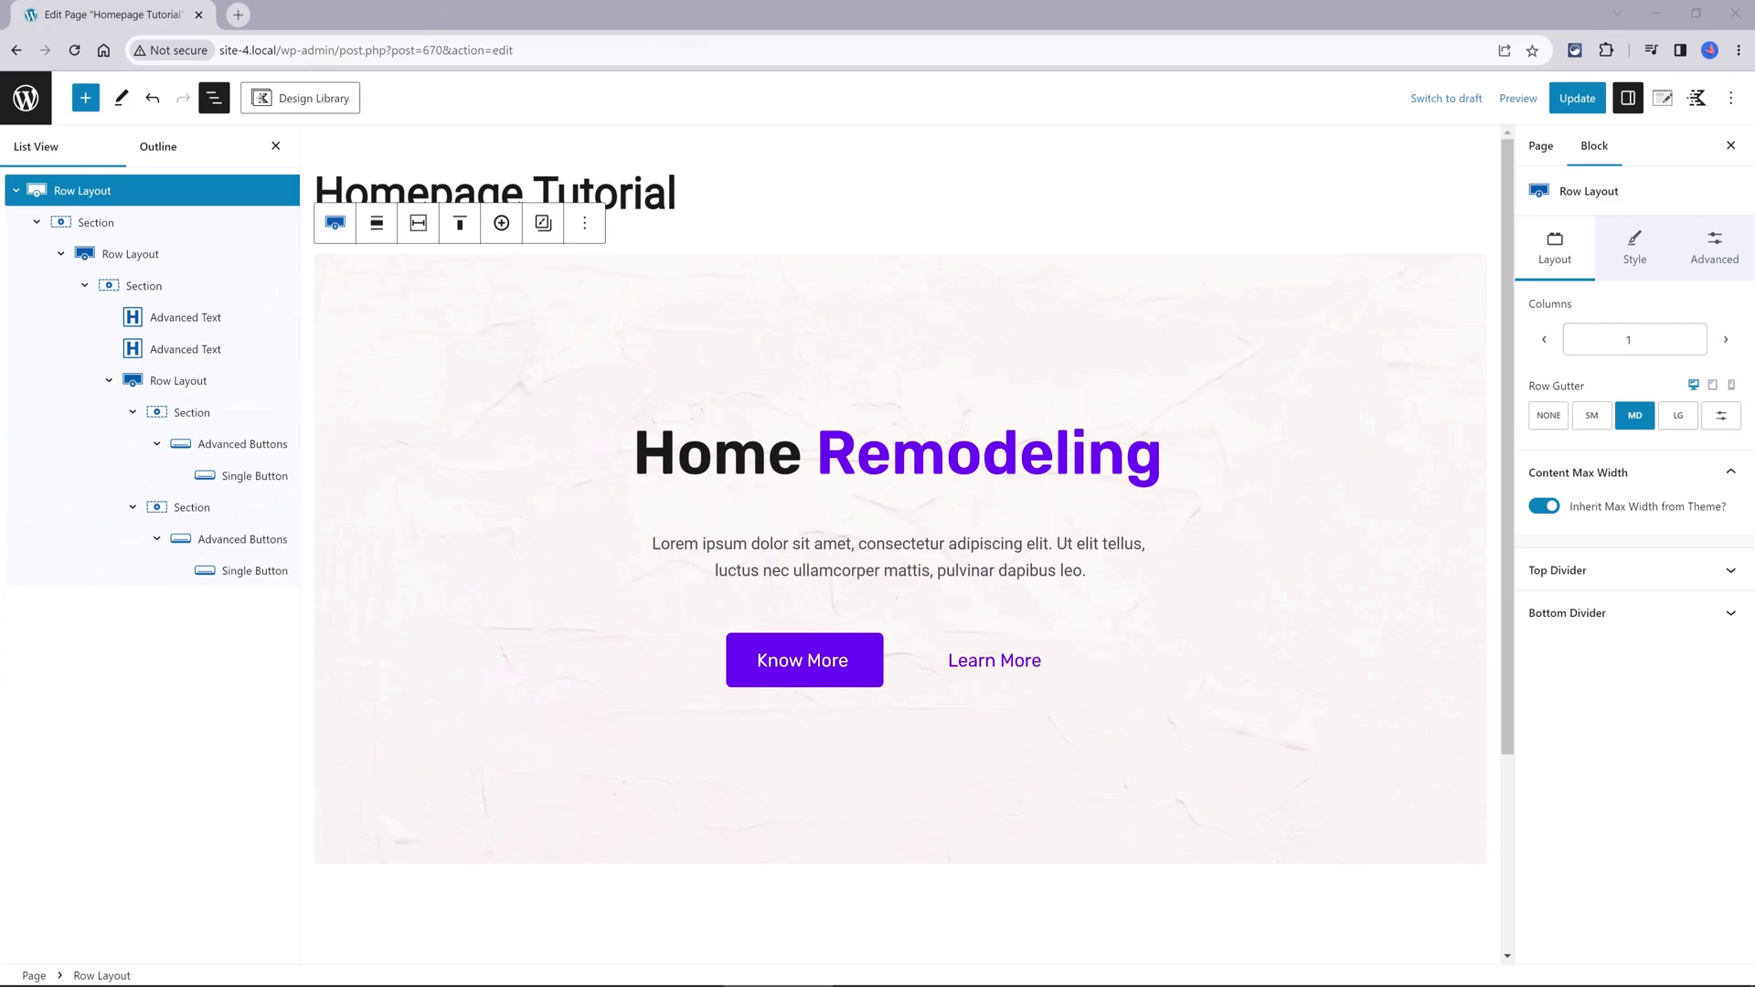
Add a one-column Row Layout under the hero set to Inherit Max Width from Theme.
left_click_drag(1506, 562, 1499, 726)
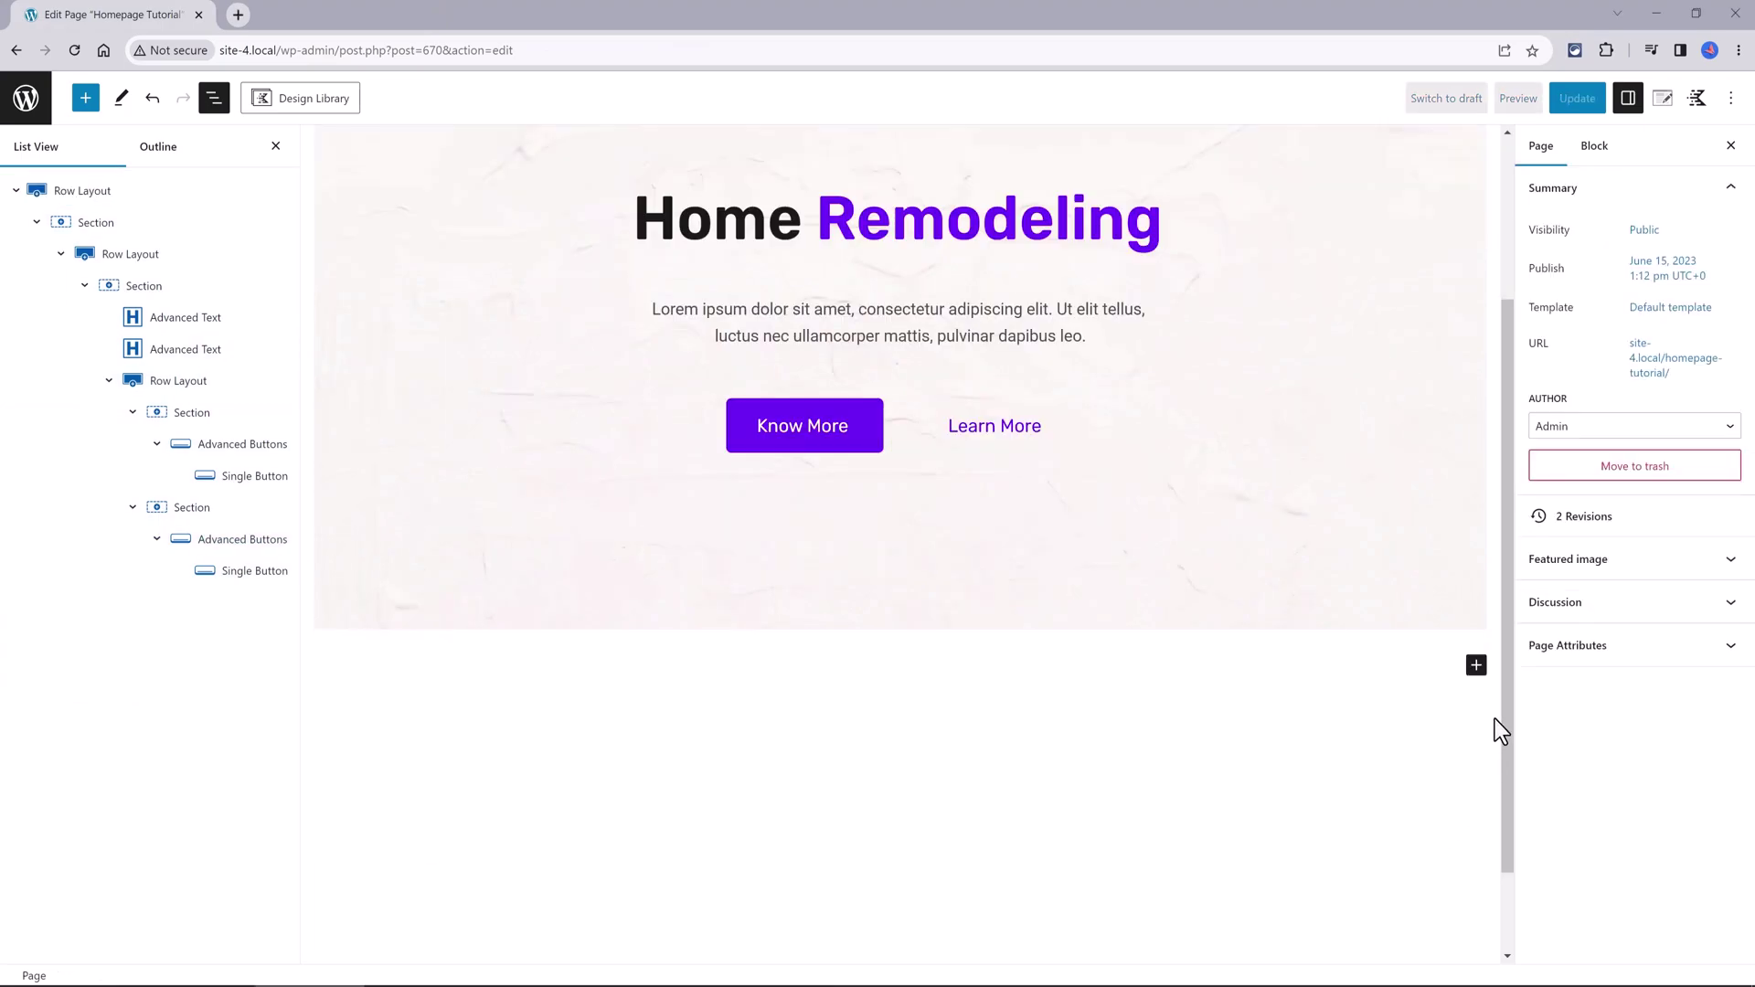
left_click(1475, 666)
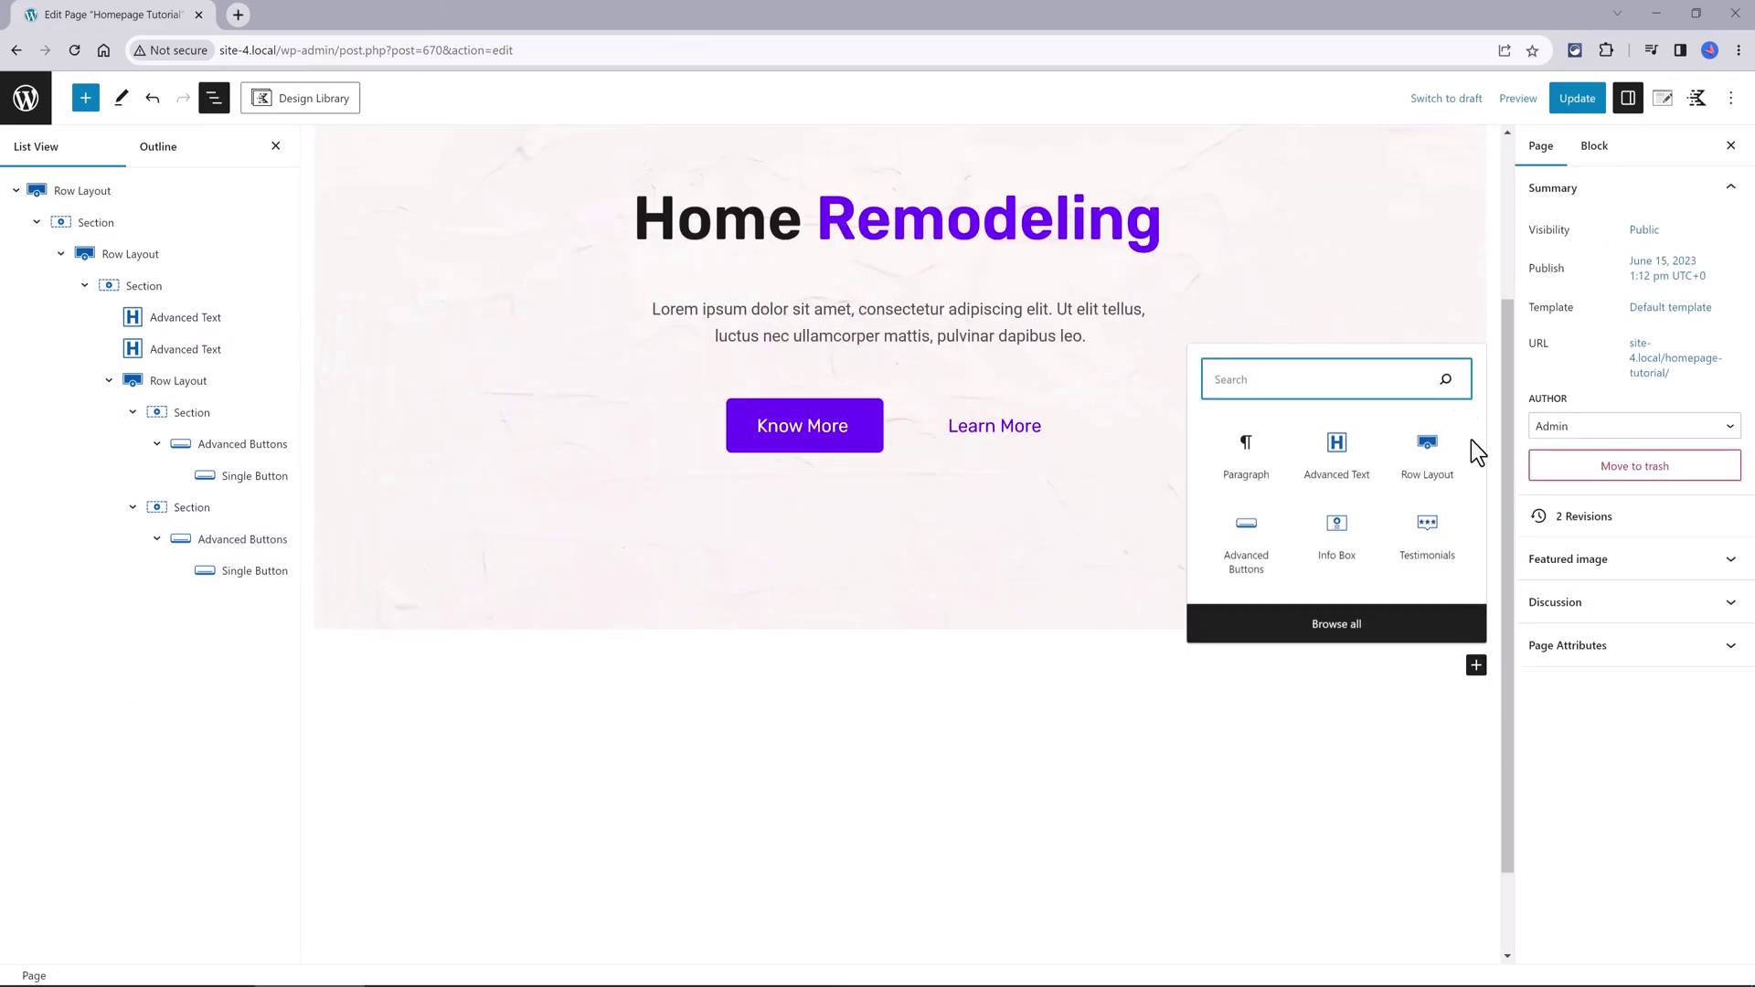
left_click(1424, 453)
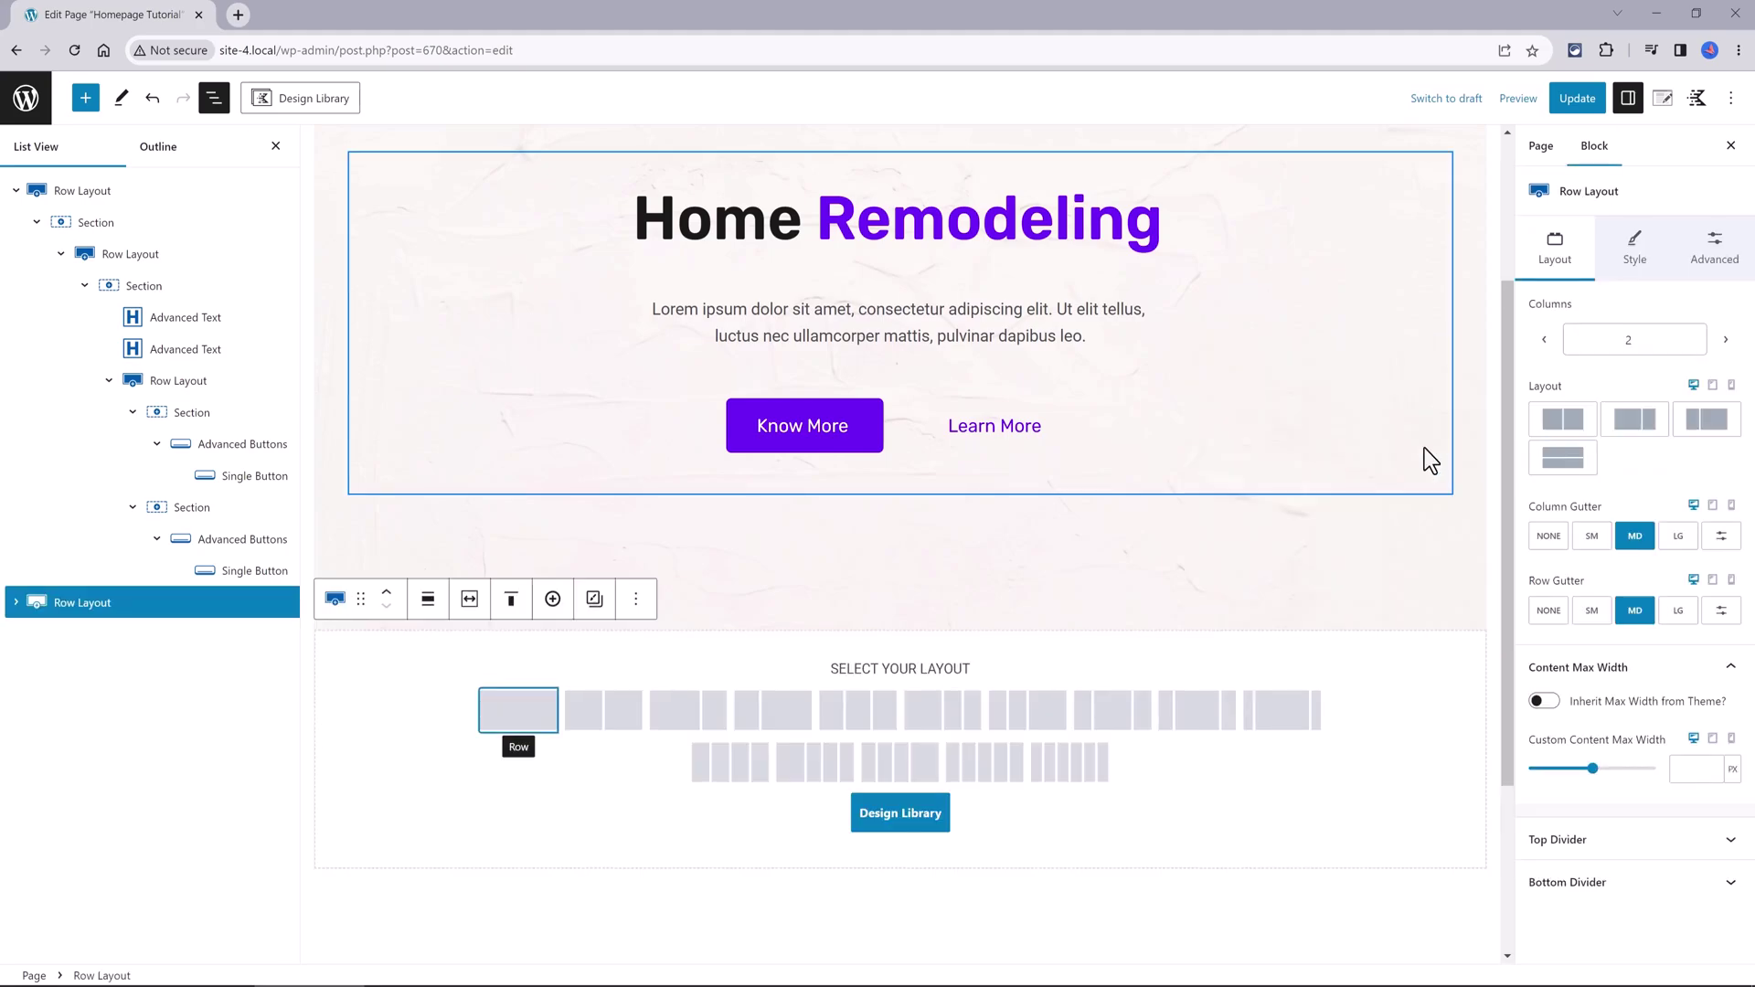
left_click(518, 710)
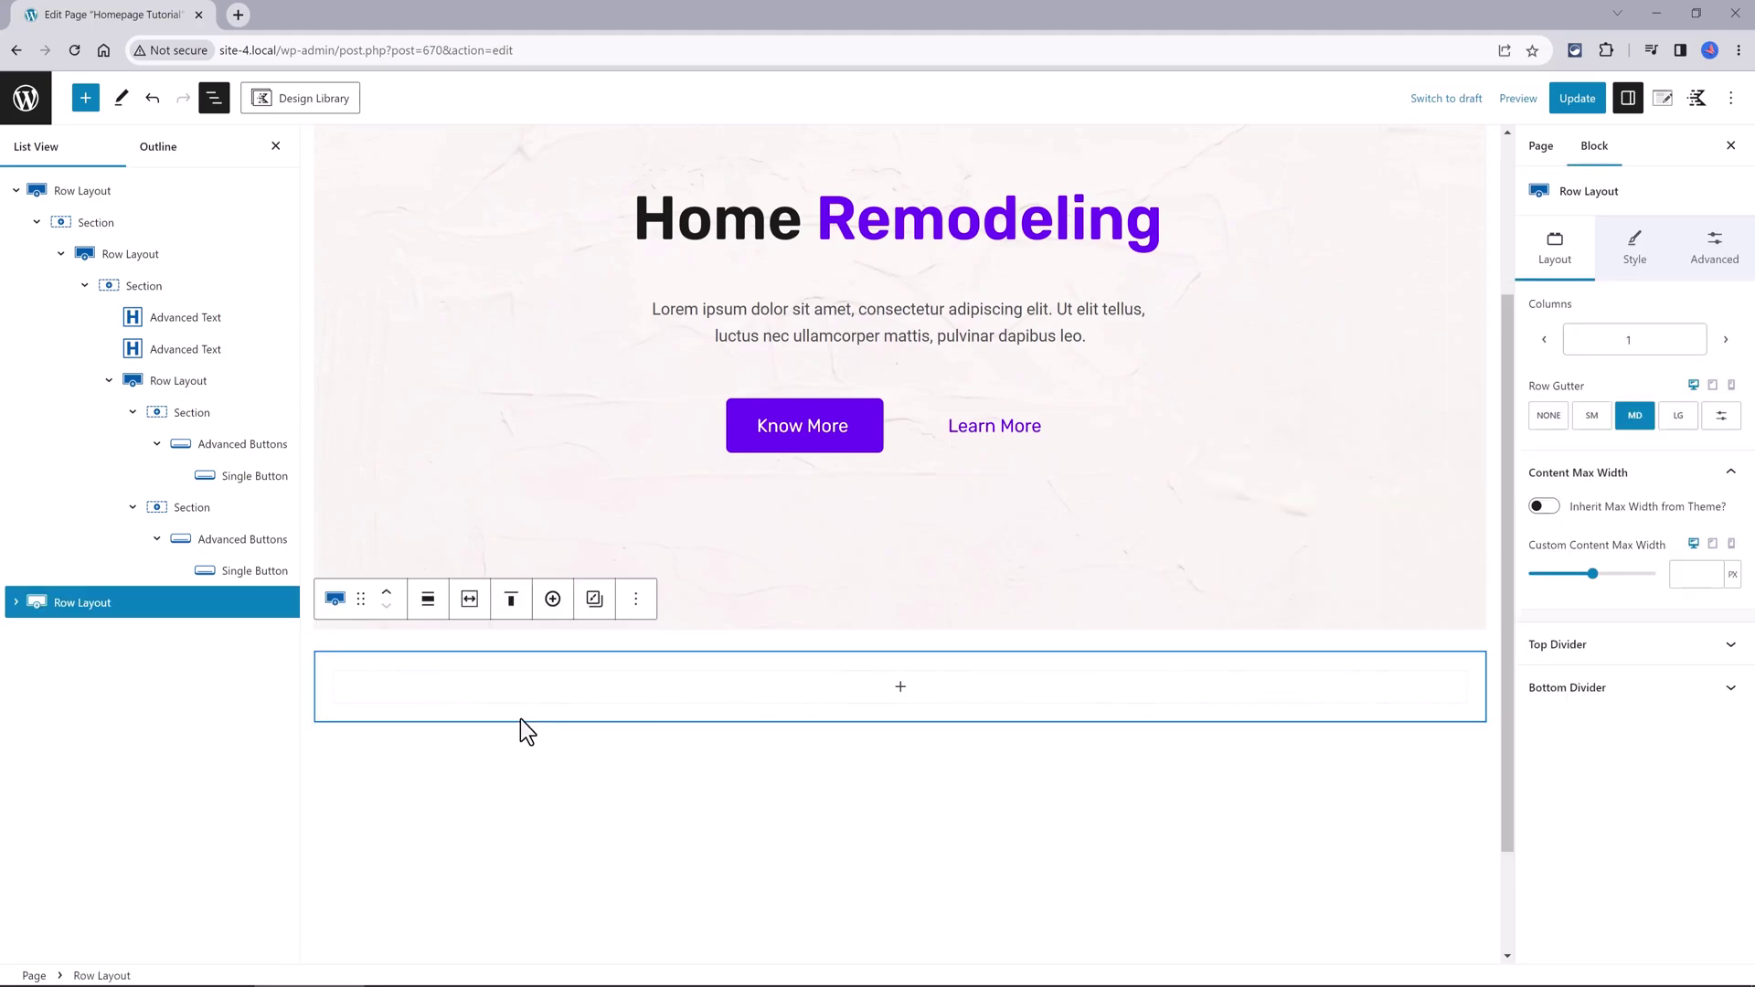
left_click(1544, 508)
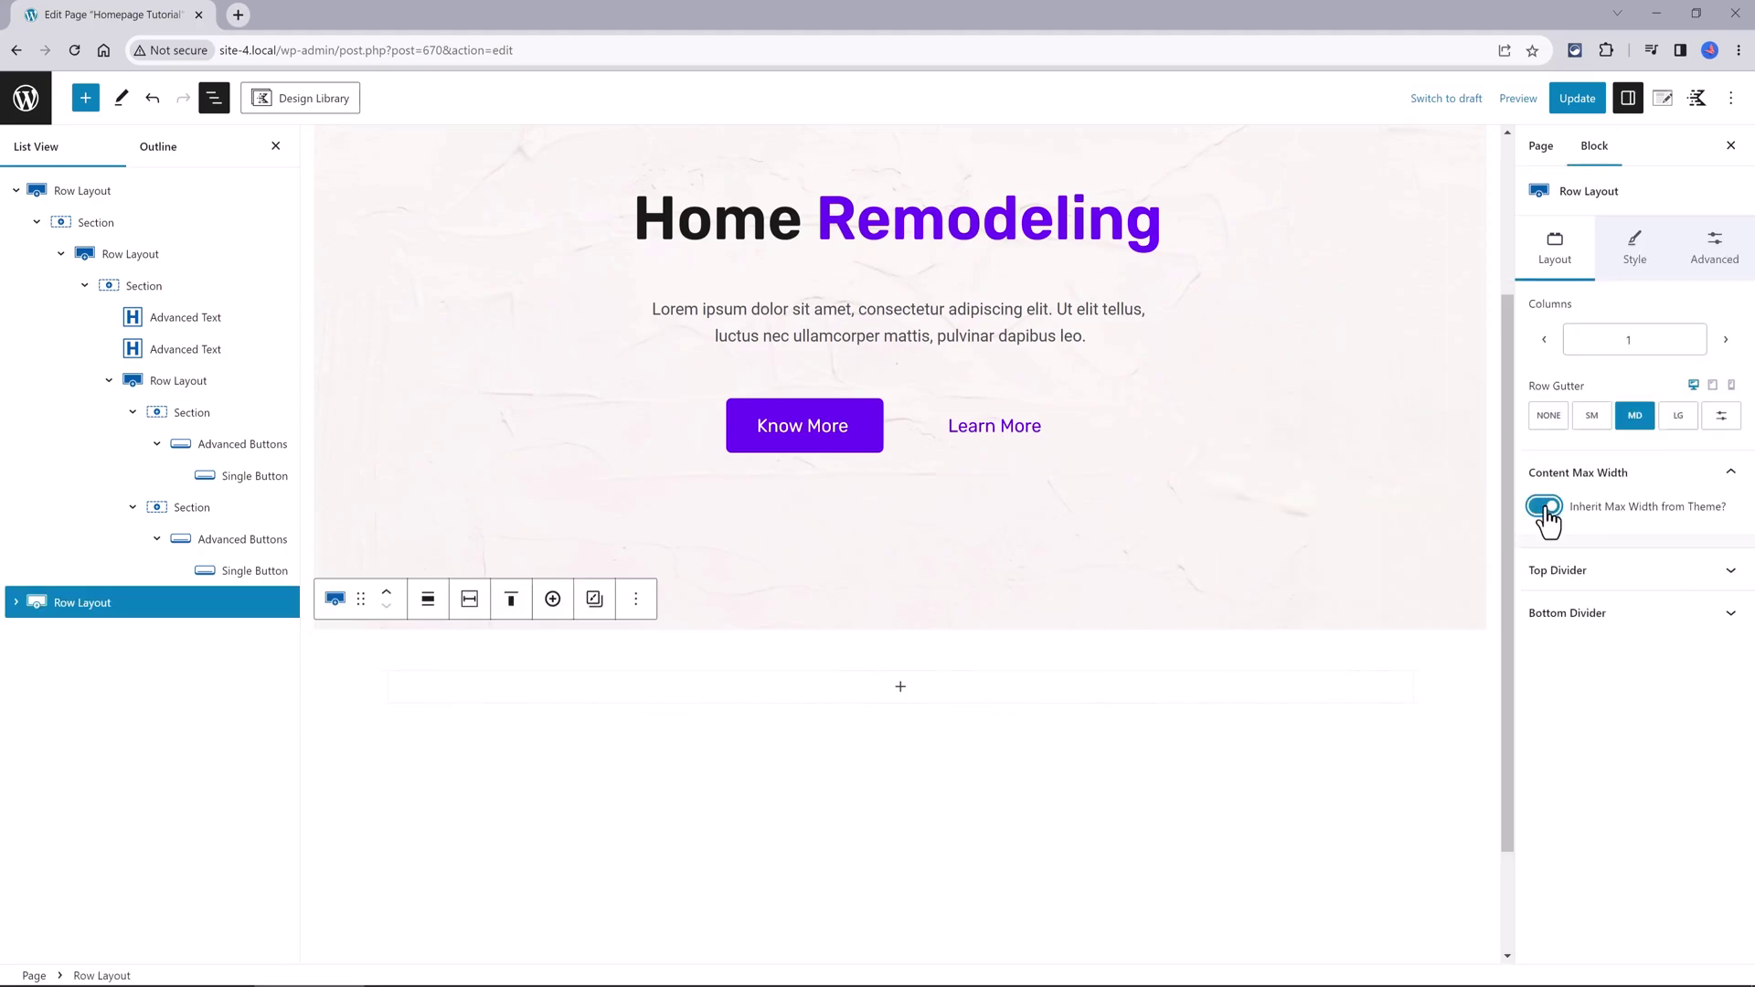
left_click(898, 687)
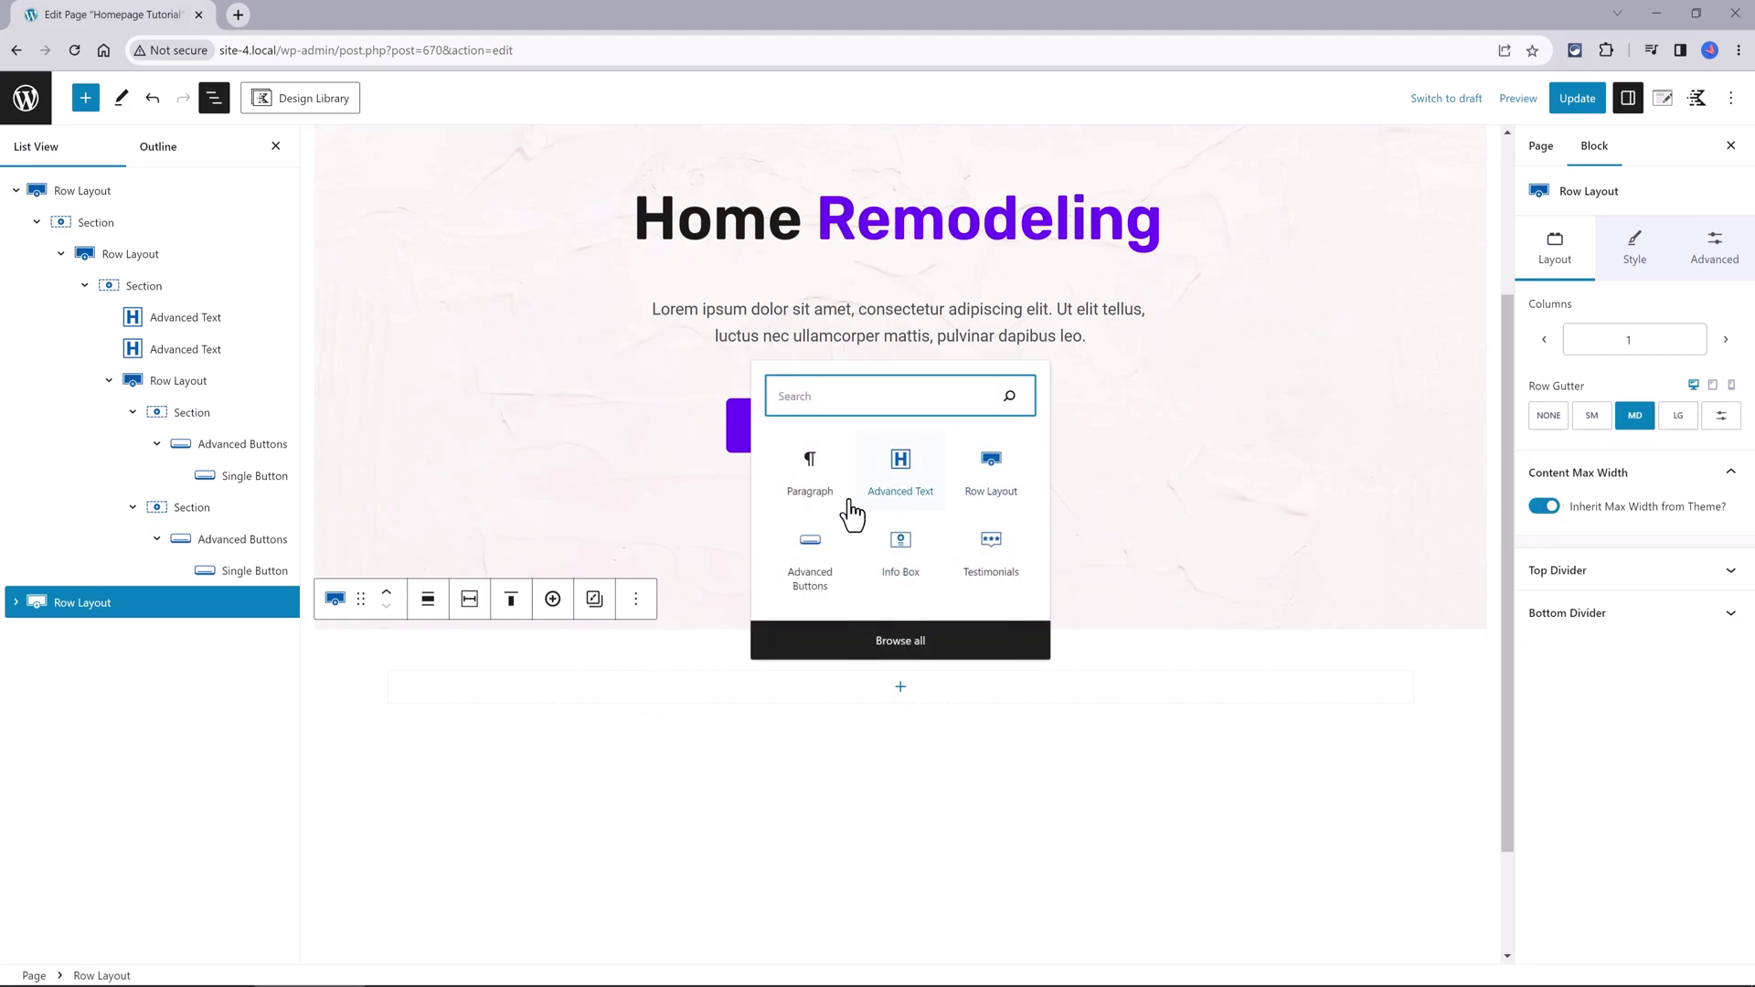
Insert a Grid-type Advanced Gallery with six selected remodeling photos.
type("advance")
left_click(1024, 449)
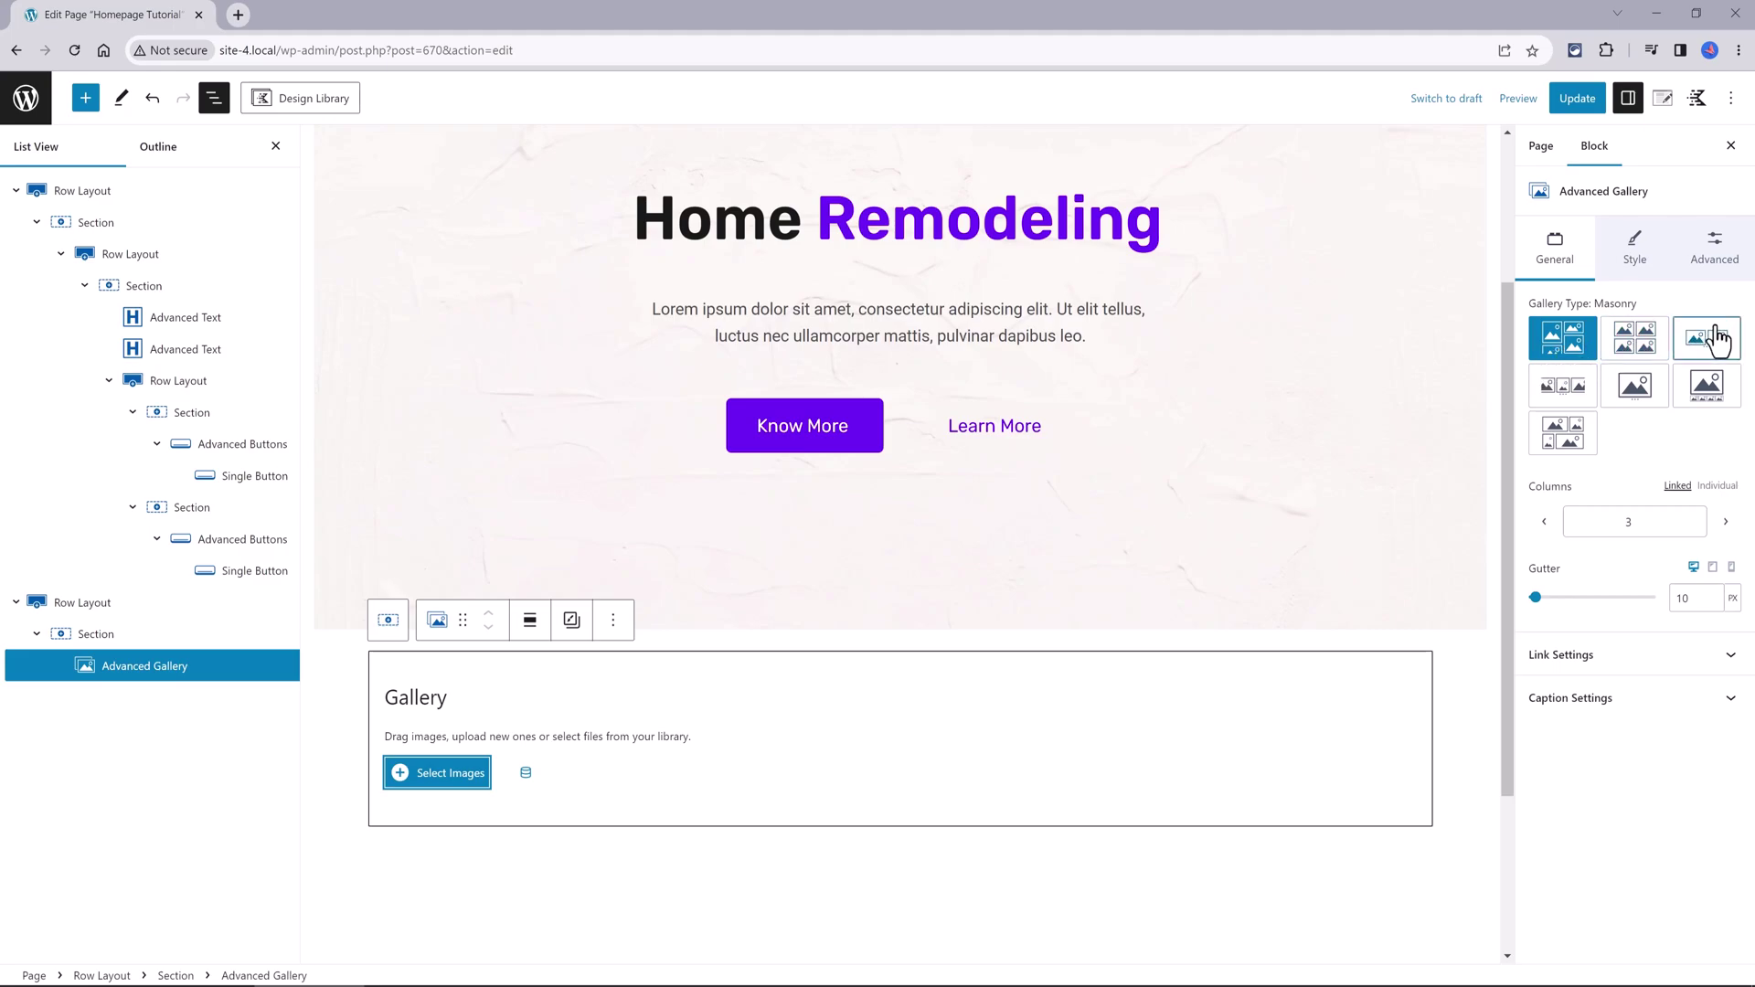
left_click(1636, 344)
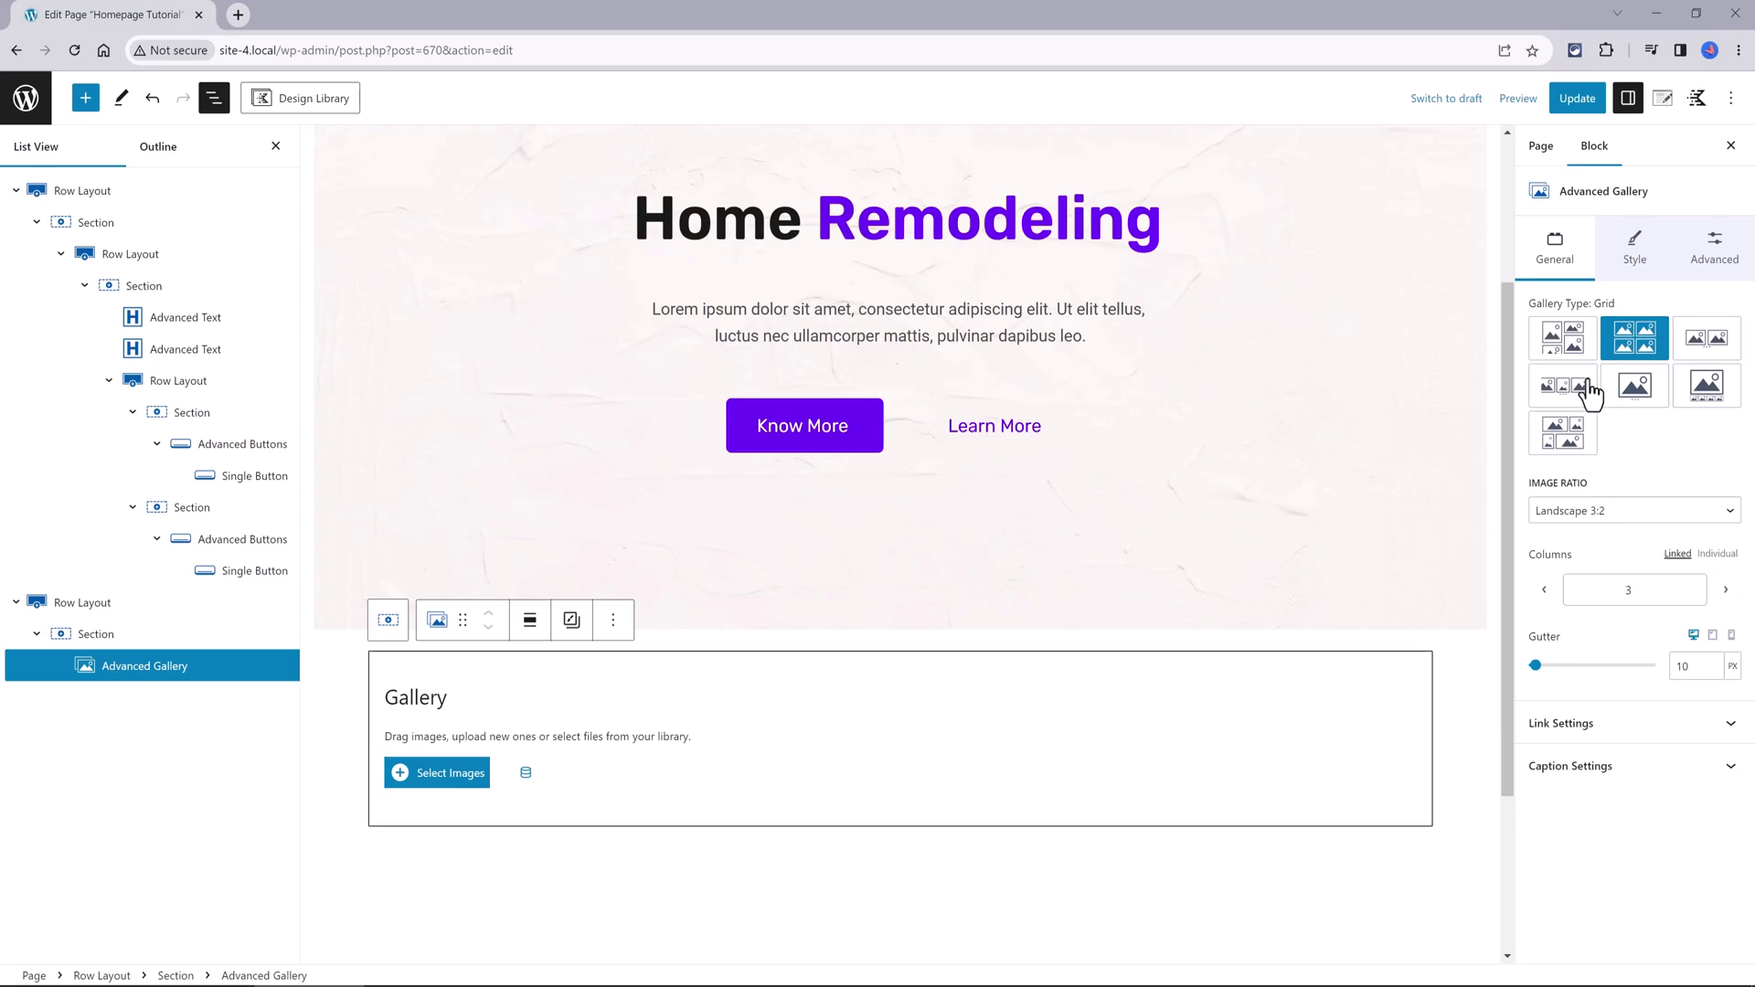
left_click(439, 775)
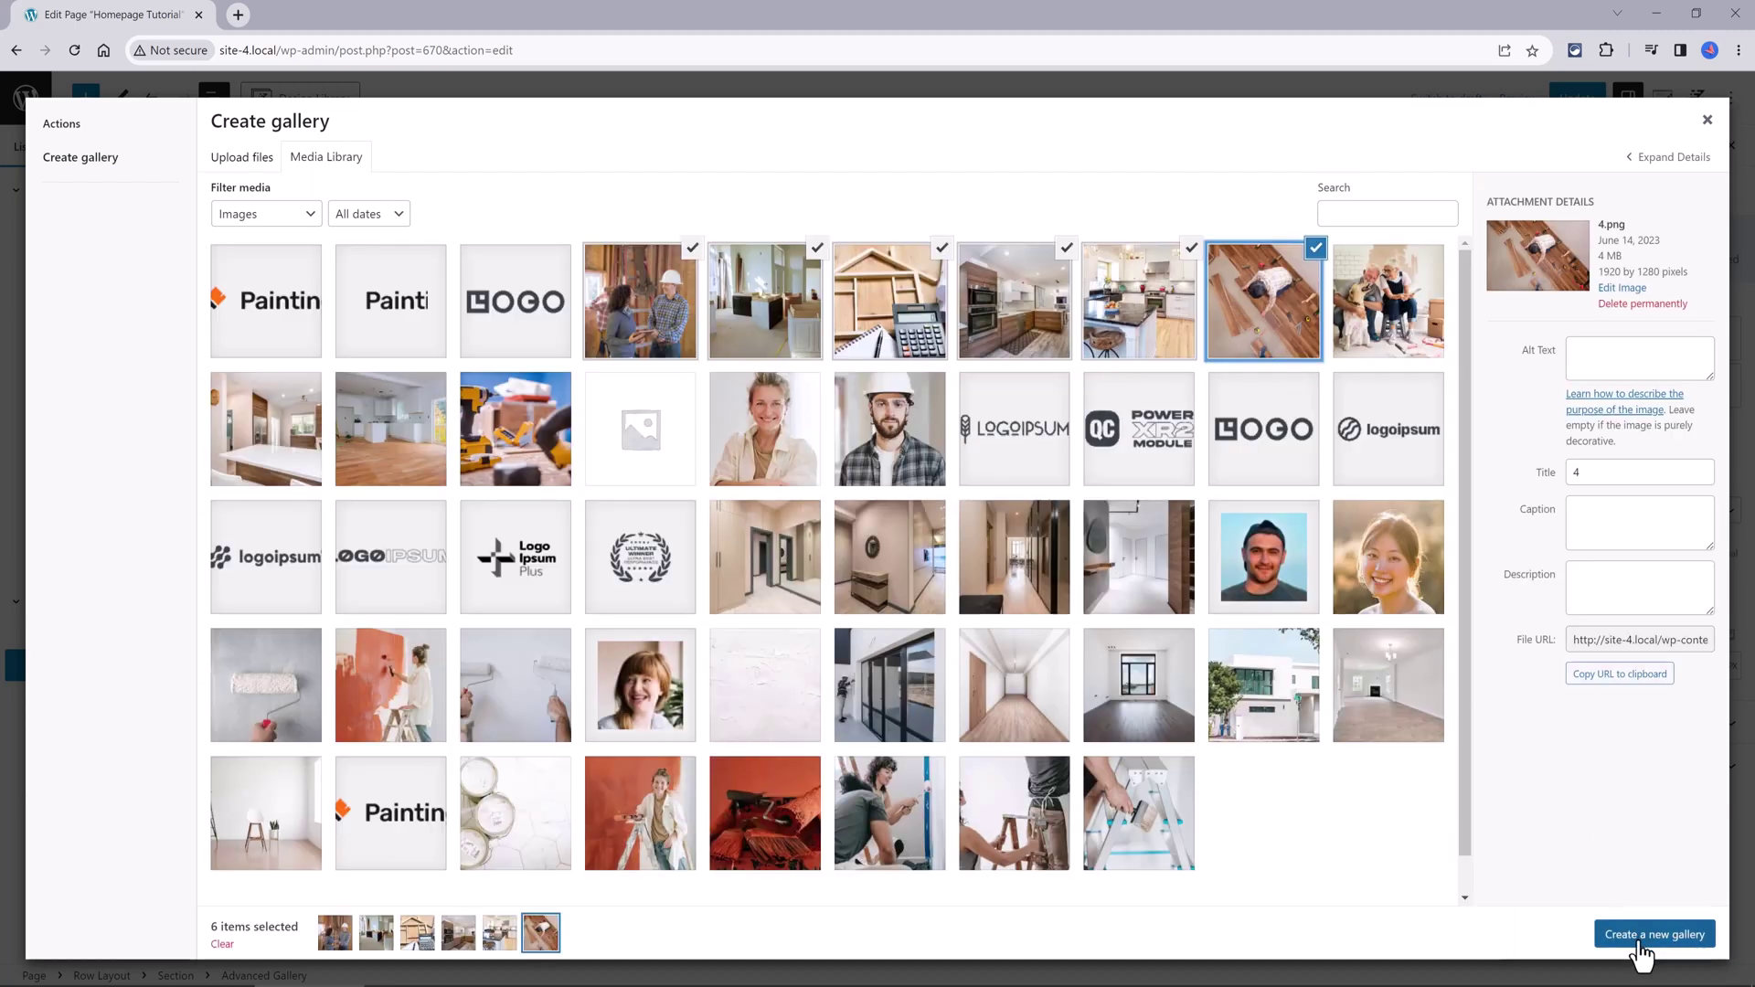
left_click(1647, 939)
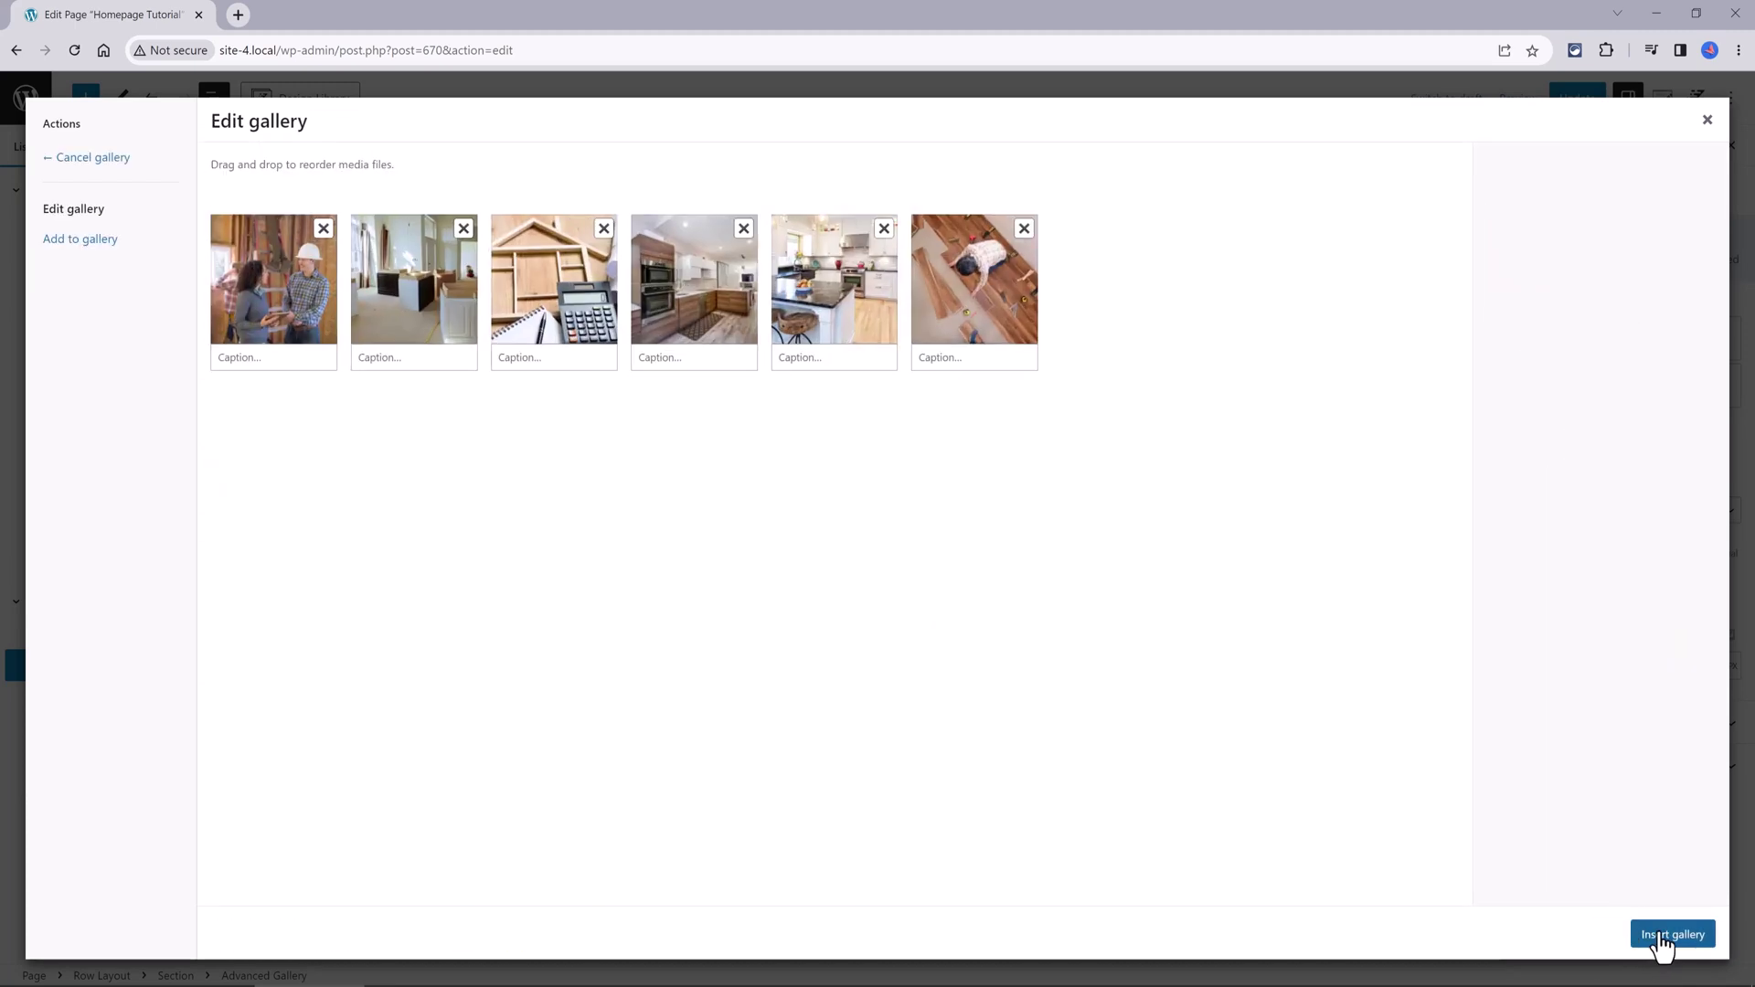
left_click(1660, 937)
Set the gallery gutter to 30 px and bring up the Thumbnail Image Sizes settings.
scroll(509, 646, "down", 3)
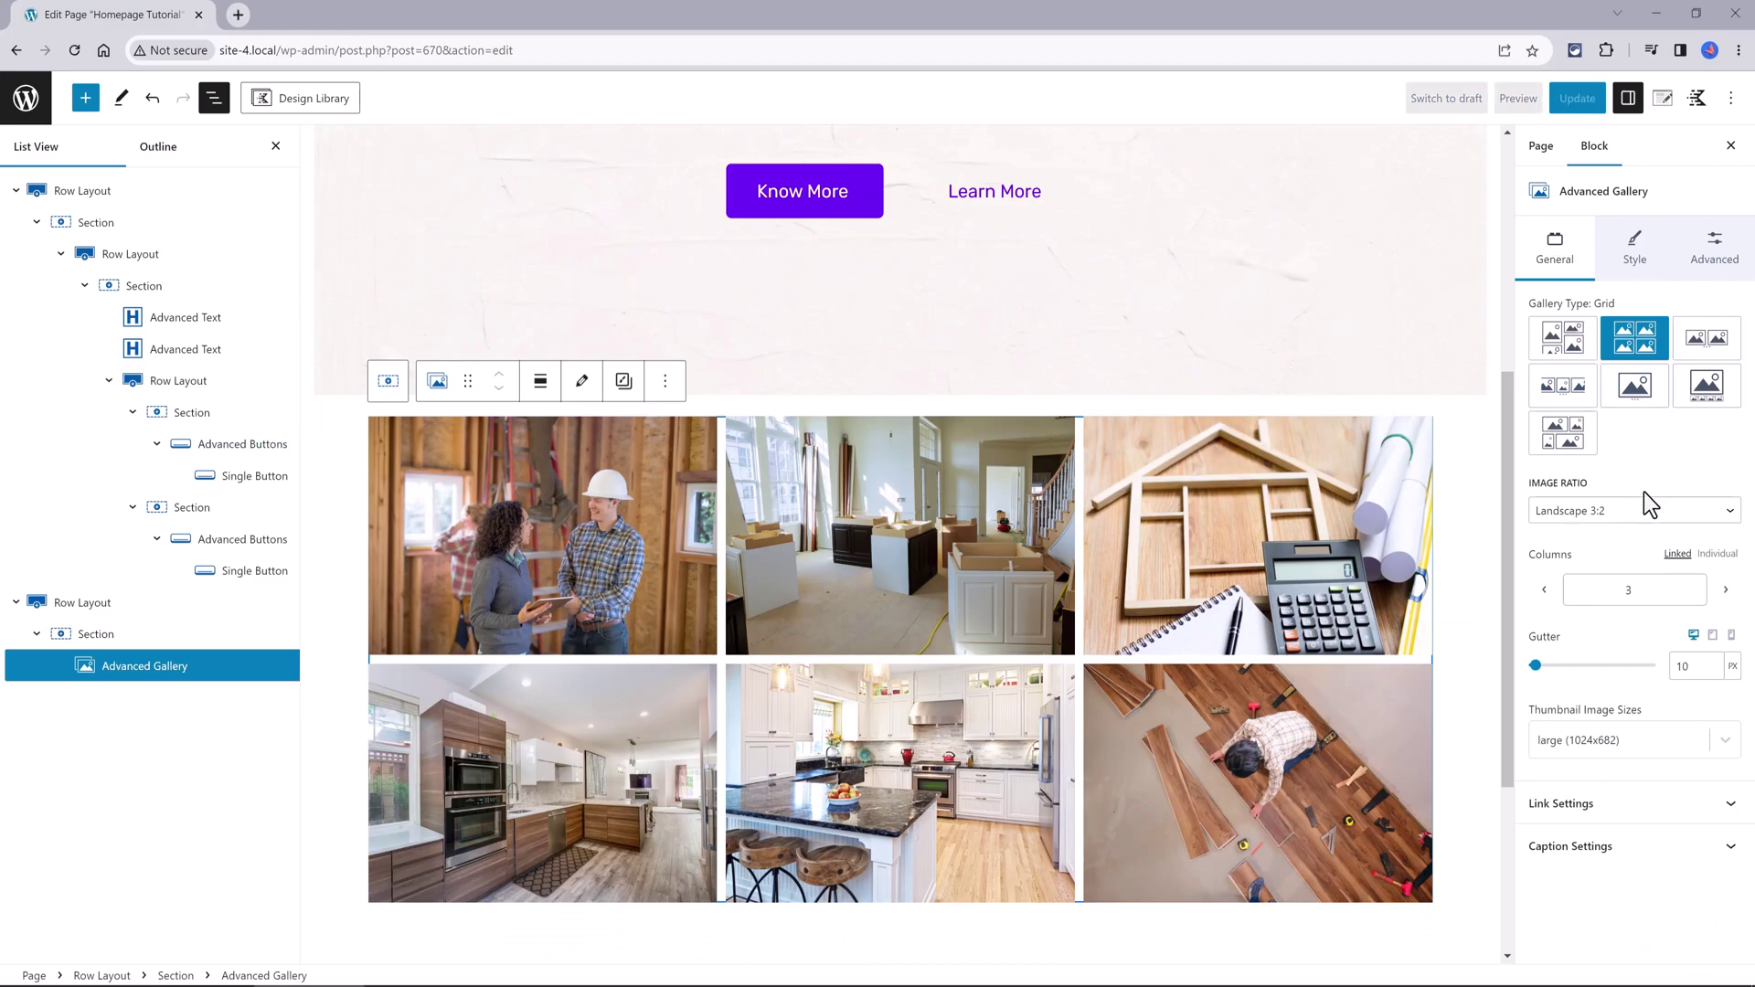
double_click(1687, 666)
type("30")
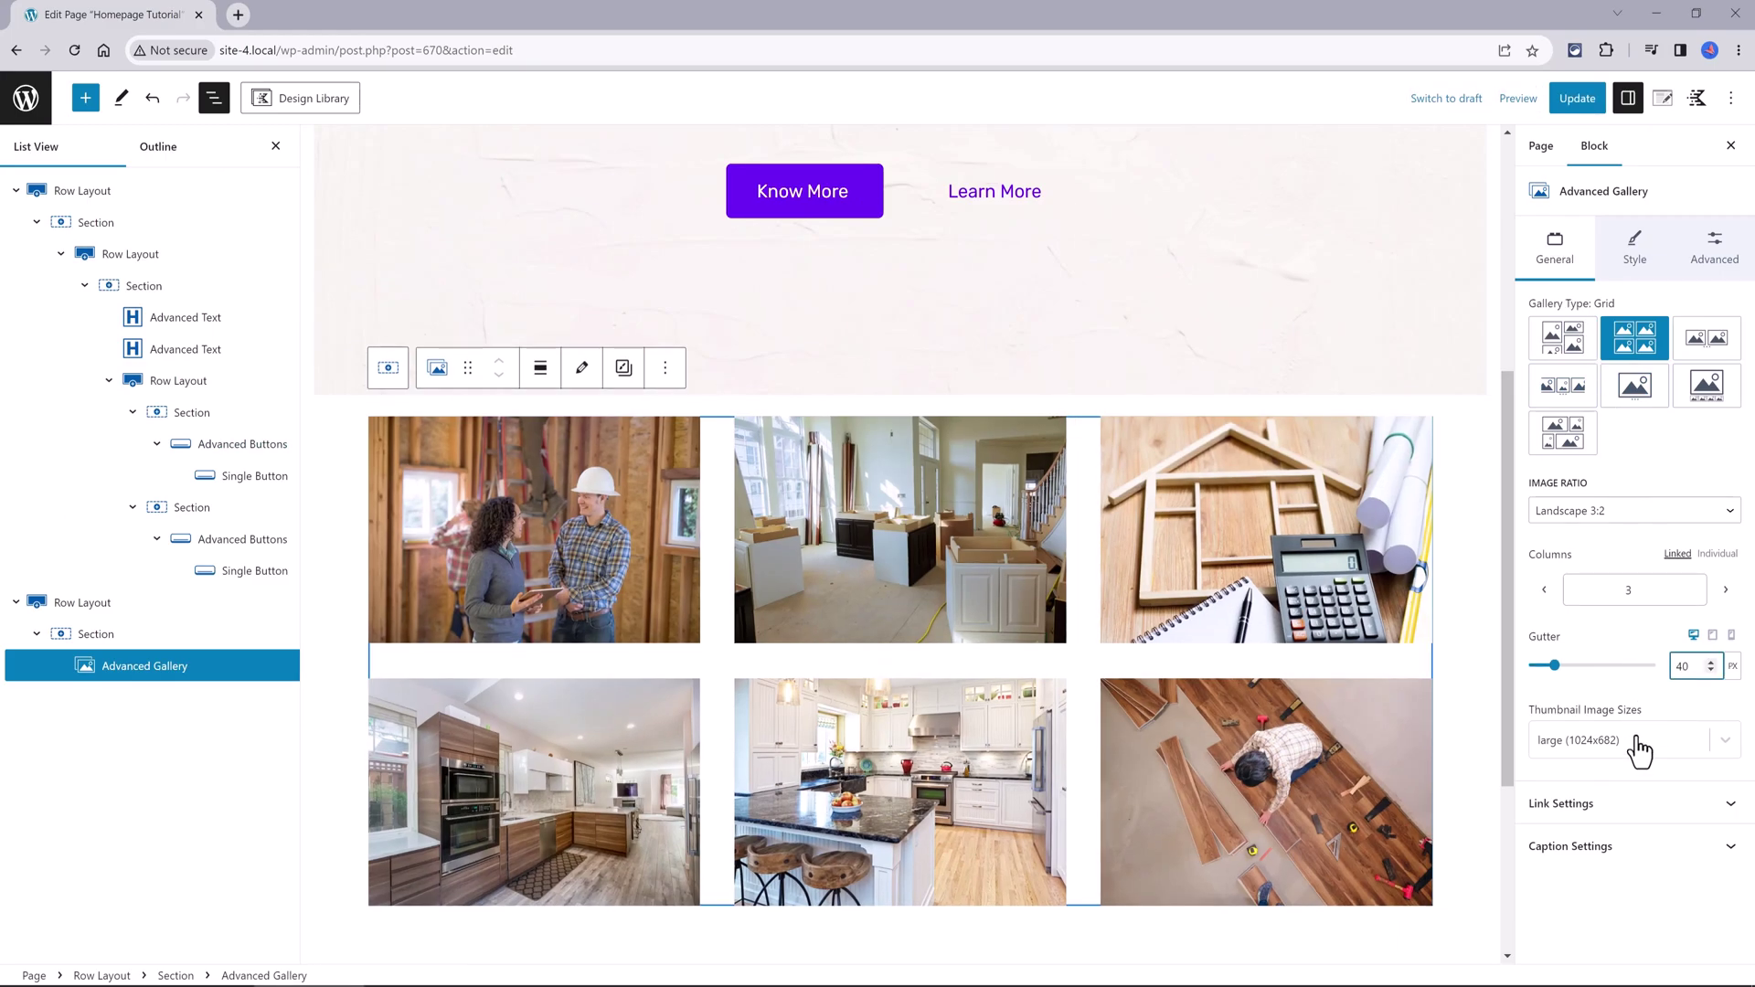
left_click(1631, 744)
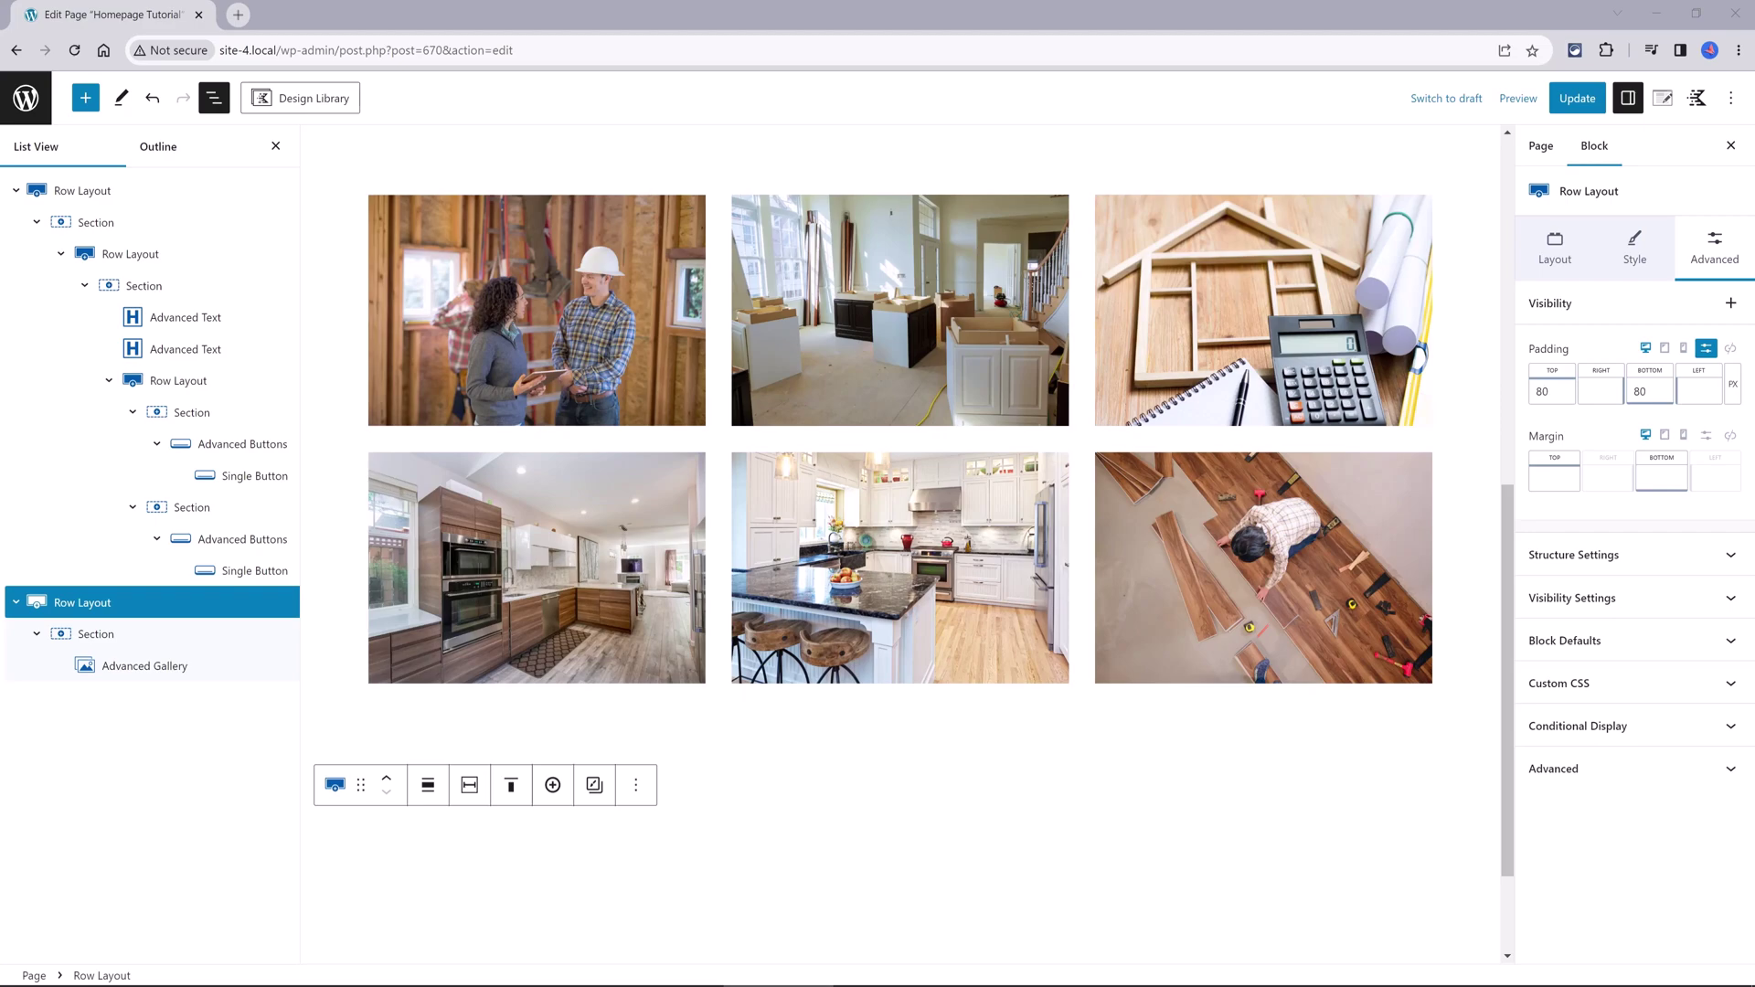
Add a four-column Row Layout with a light pink background and search 'info' in column one.
left_click(1476, 789)
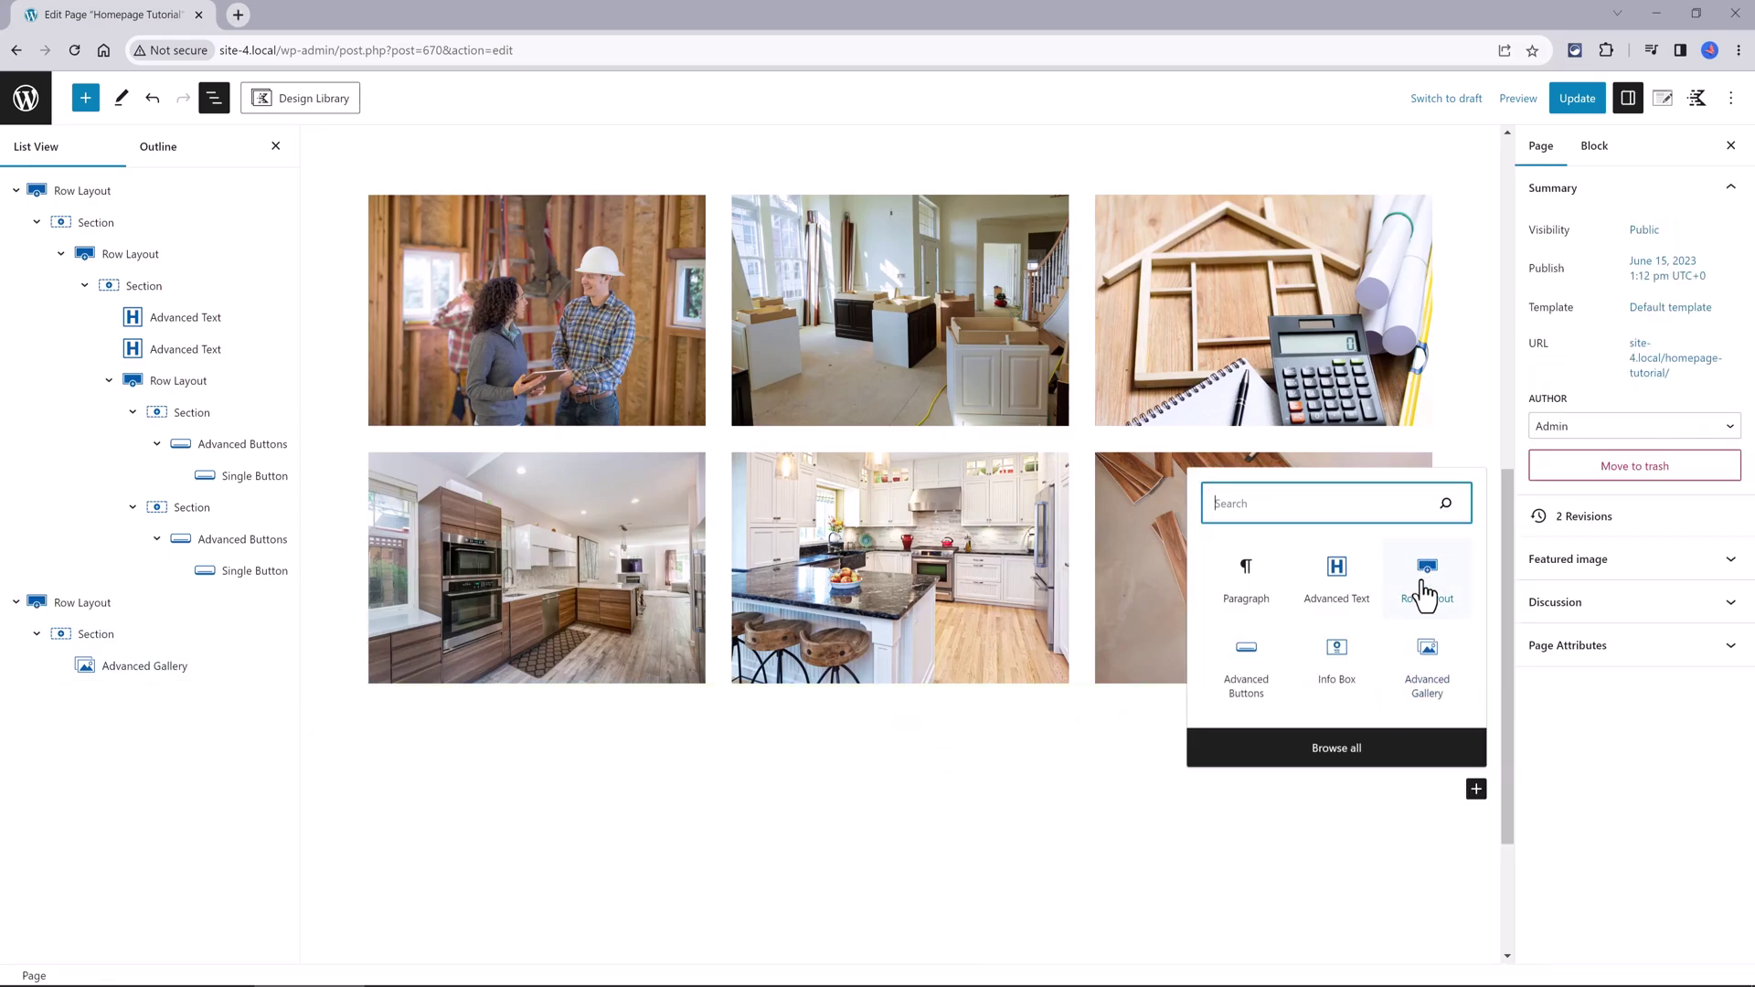
left_click(1424, 595)
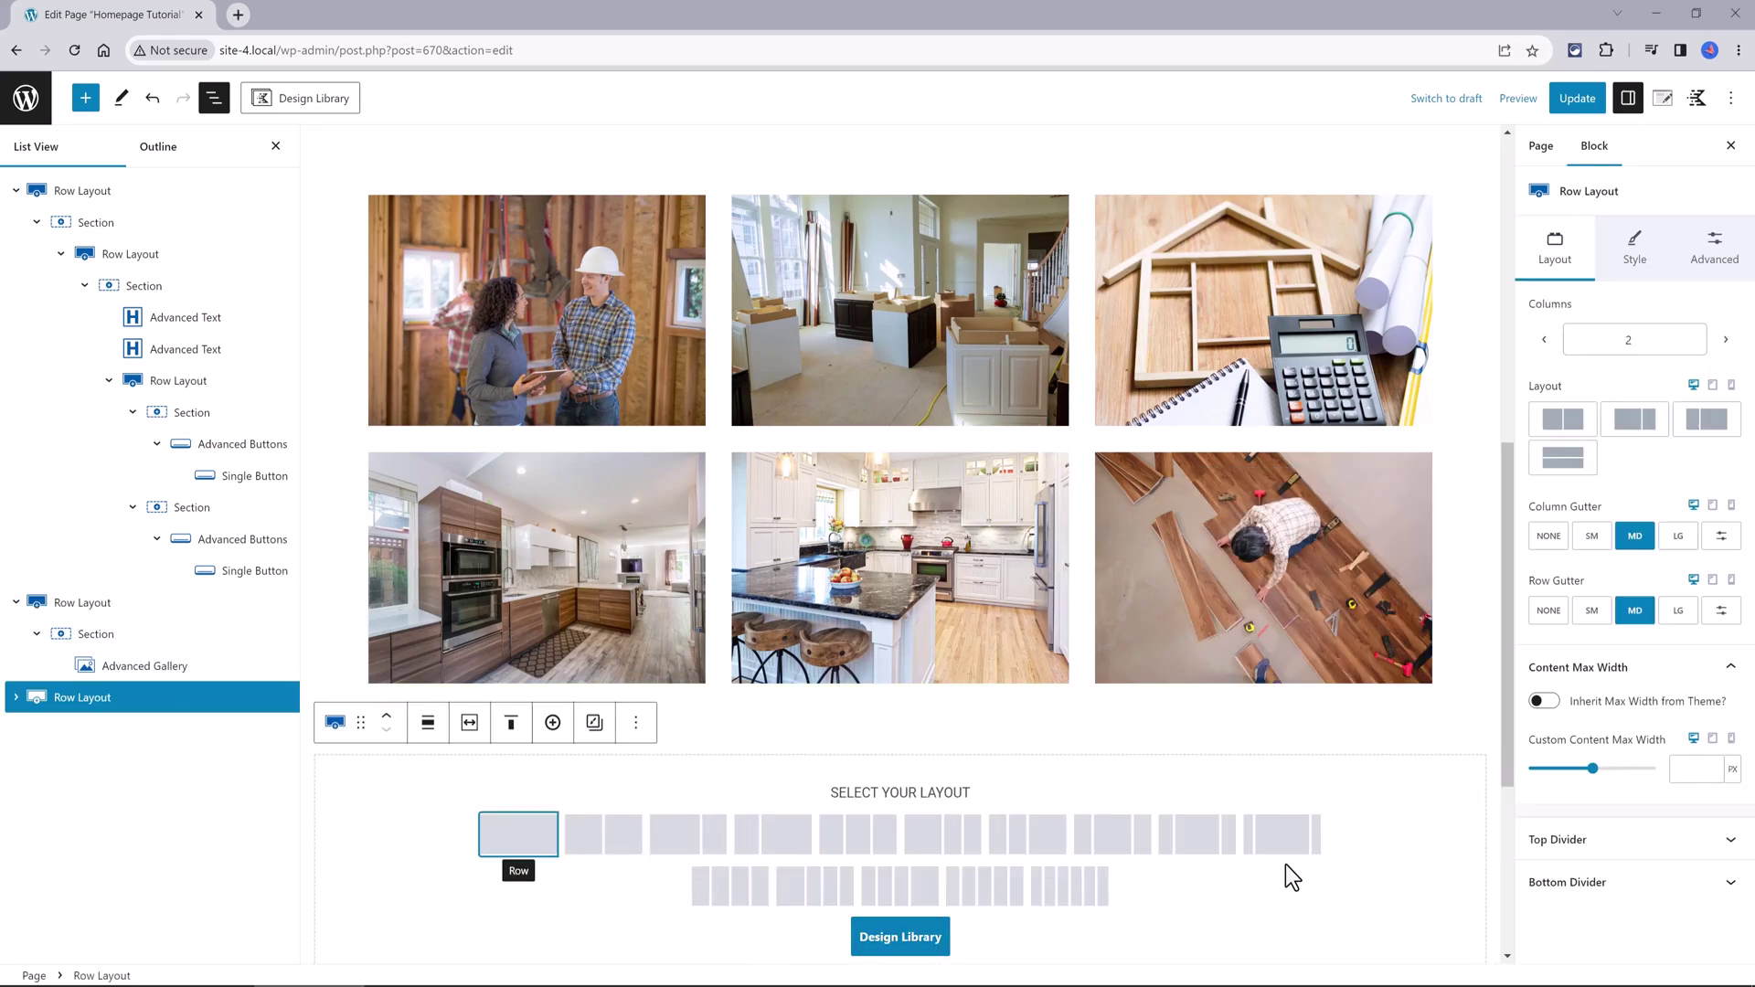
left_click(731, 885)
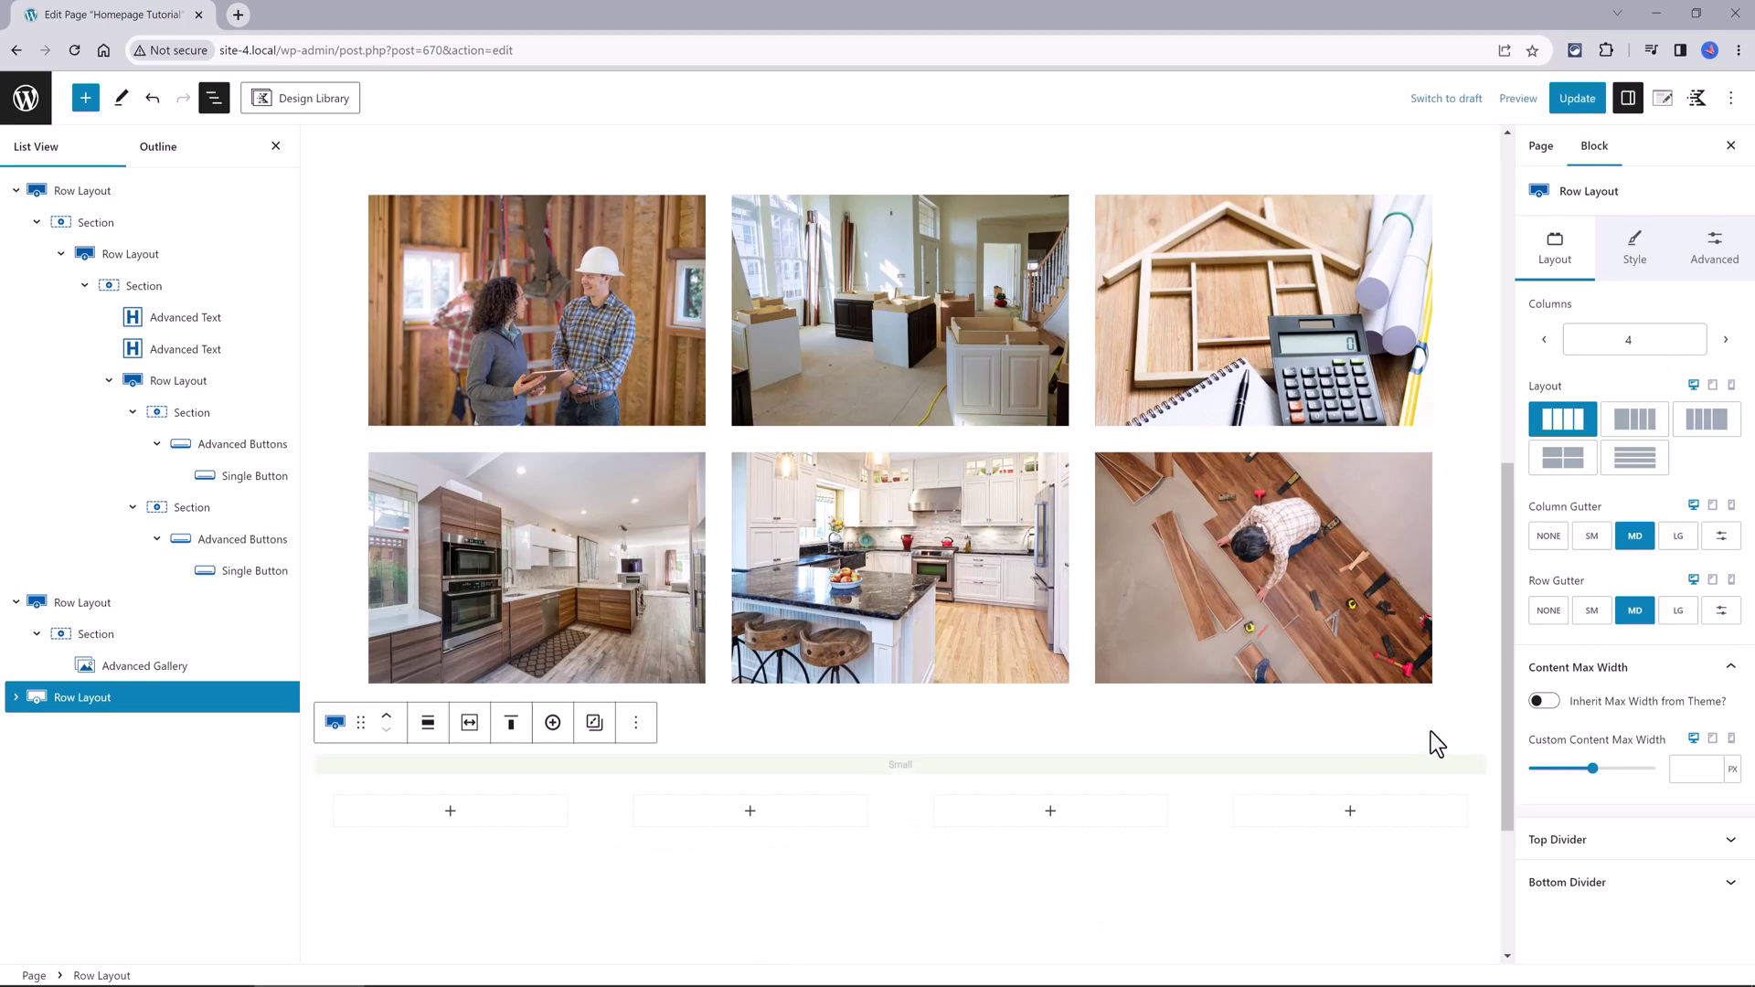
left_click(1635, 247)
left_click(1729, 429)
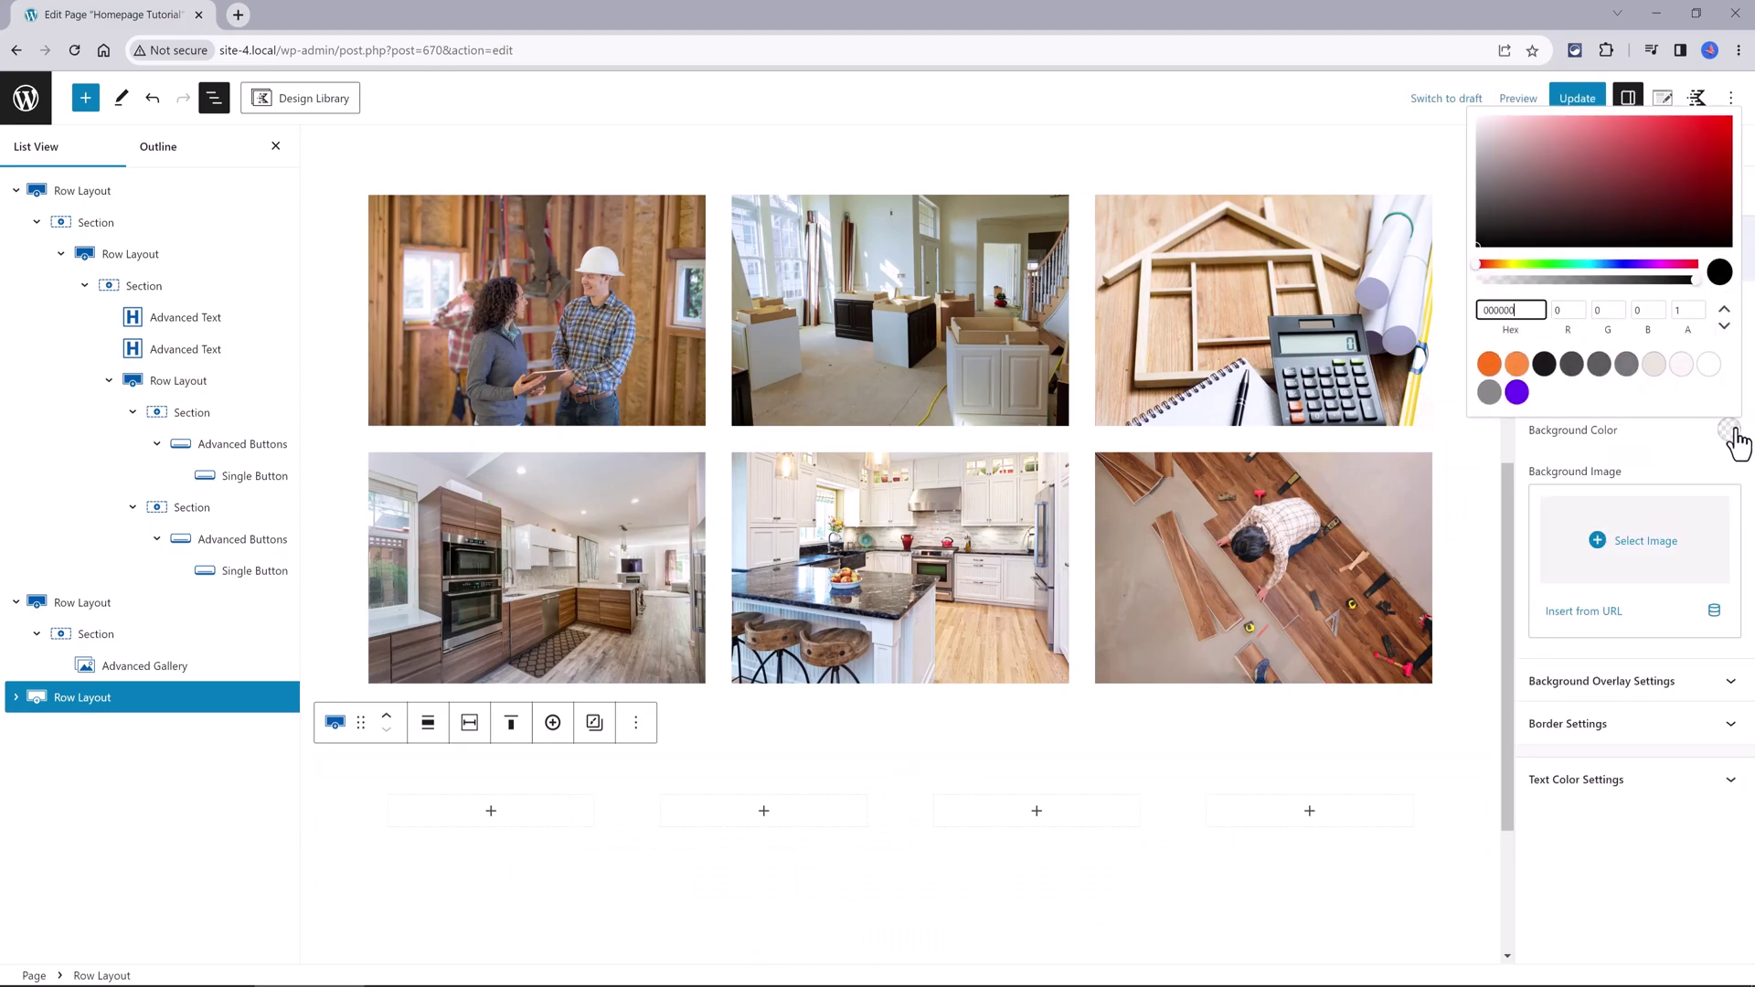
left_click(1653, 366)
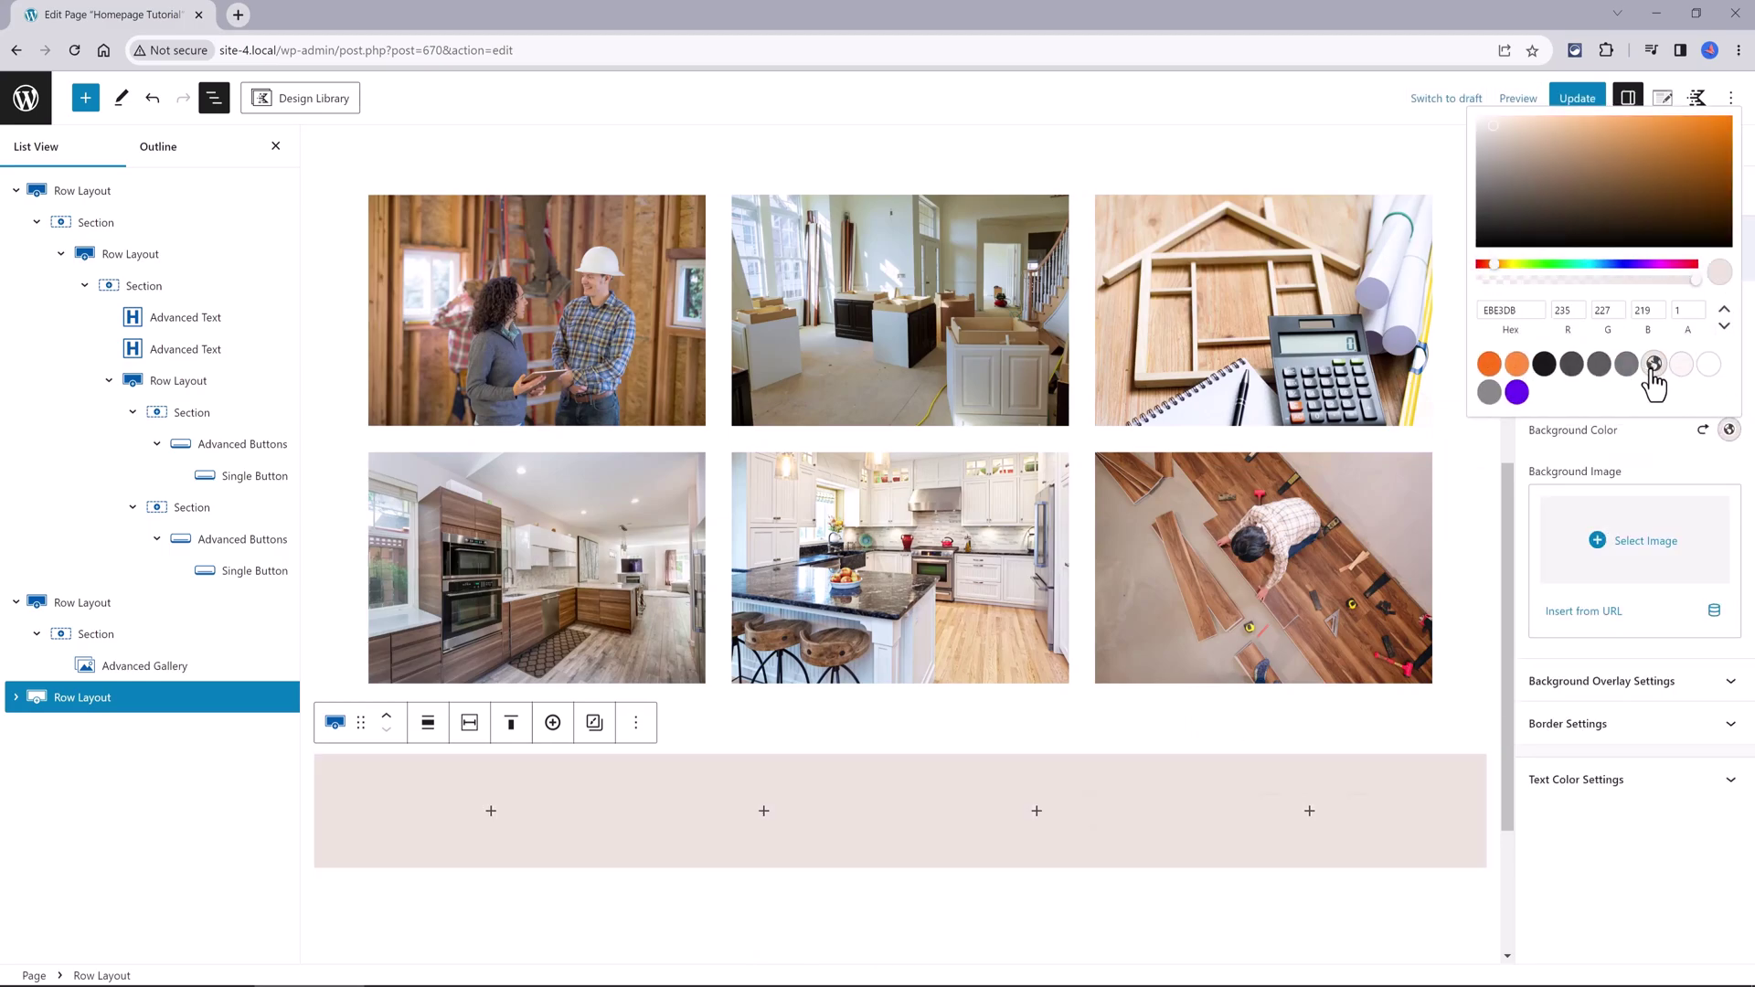
left_click(491, 811)
type("info")
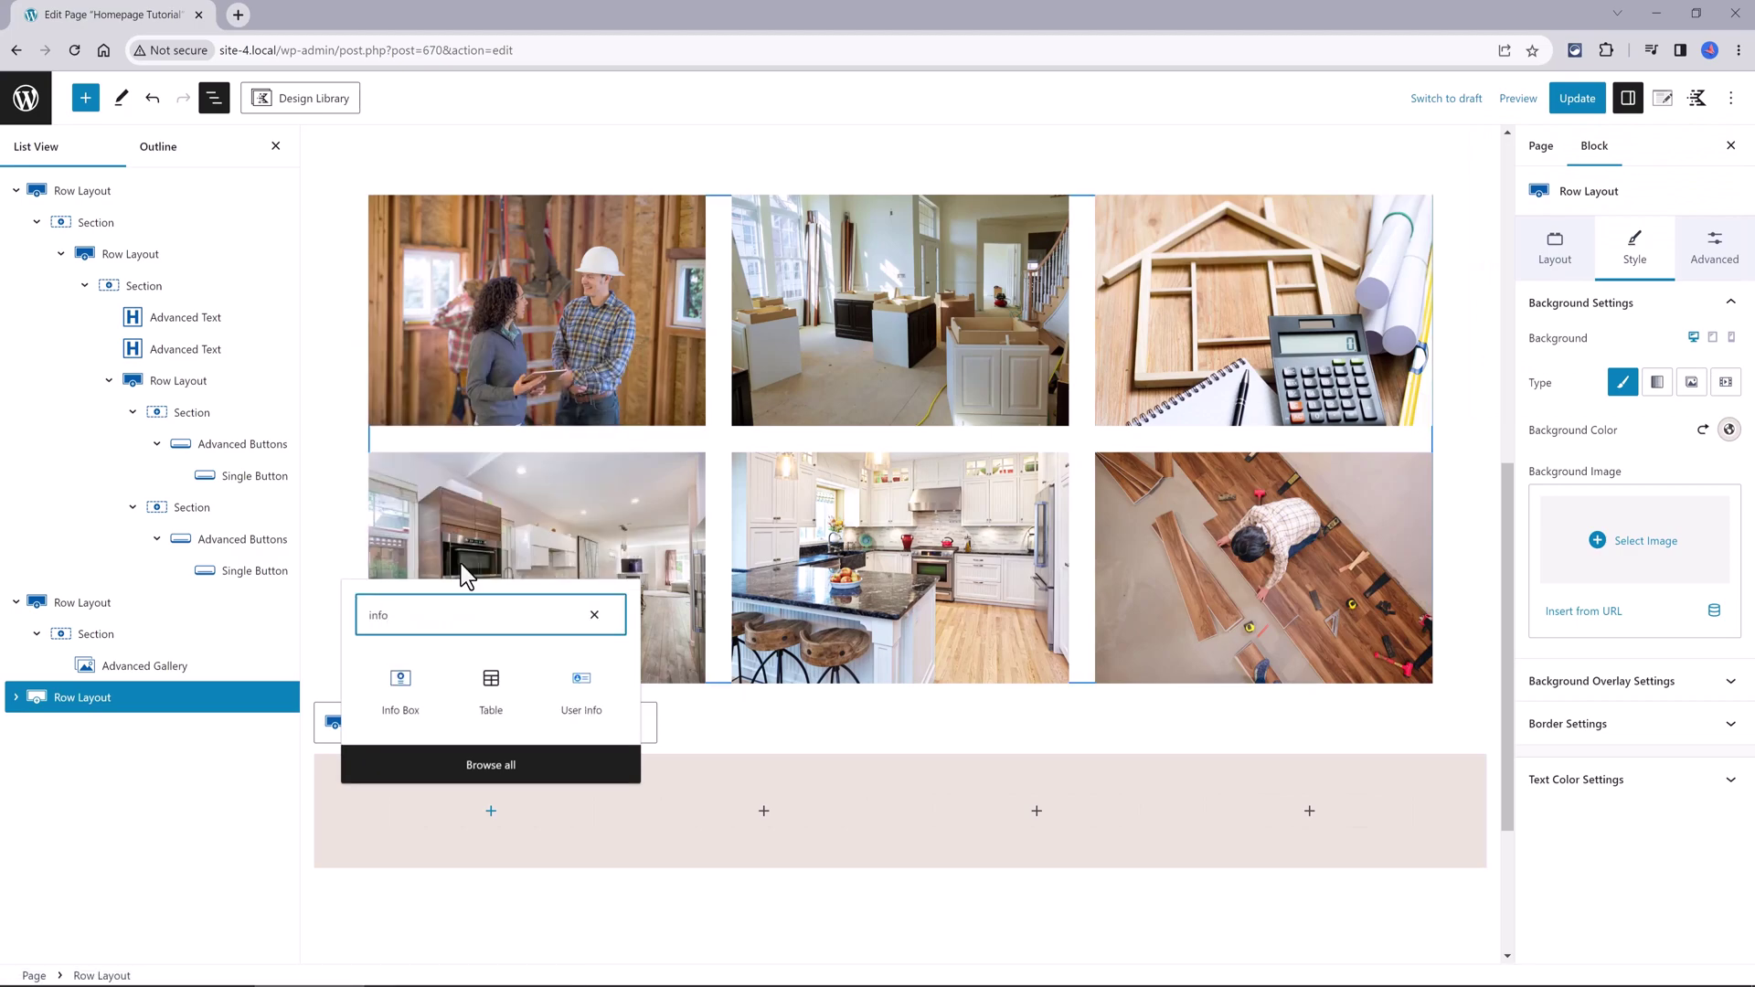
Insert an icon-left Info Box with an envelope icon into the first column.
left_click(400, 685)
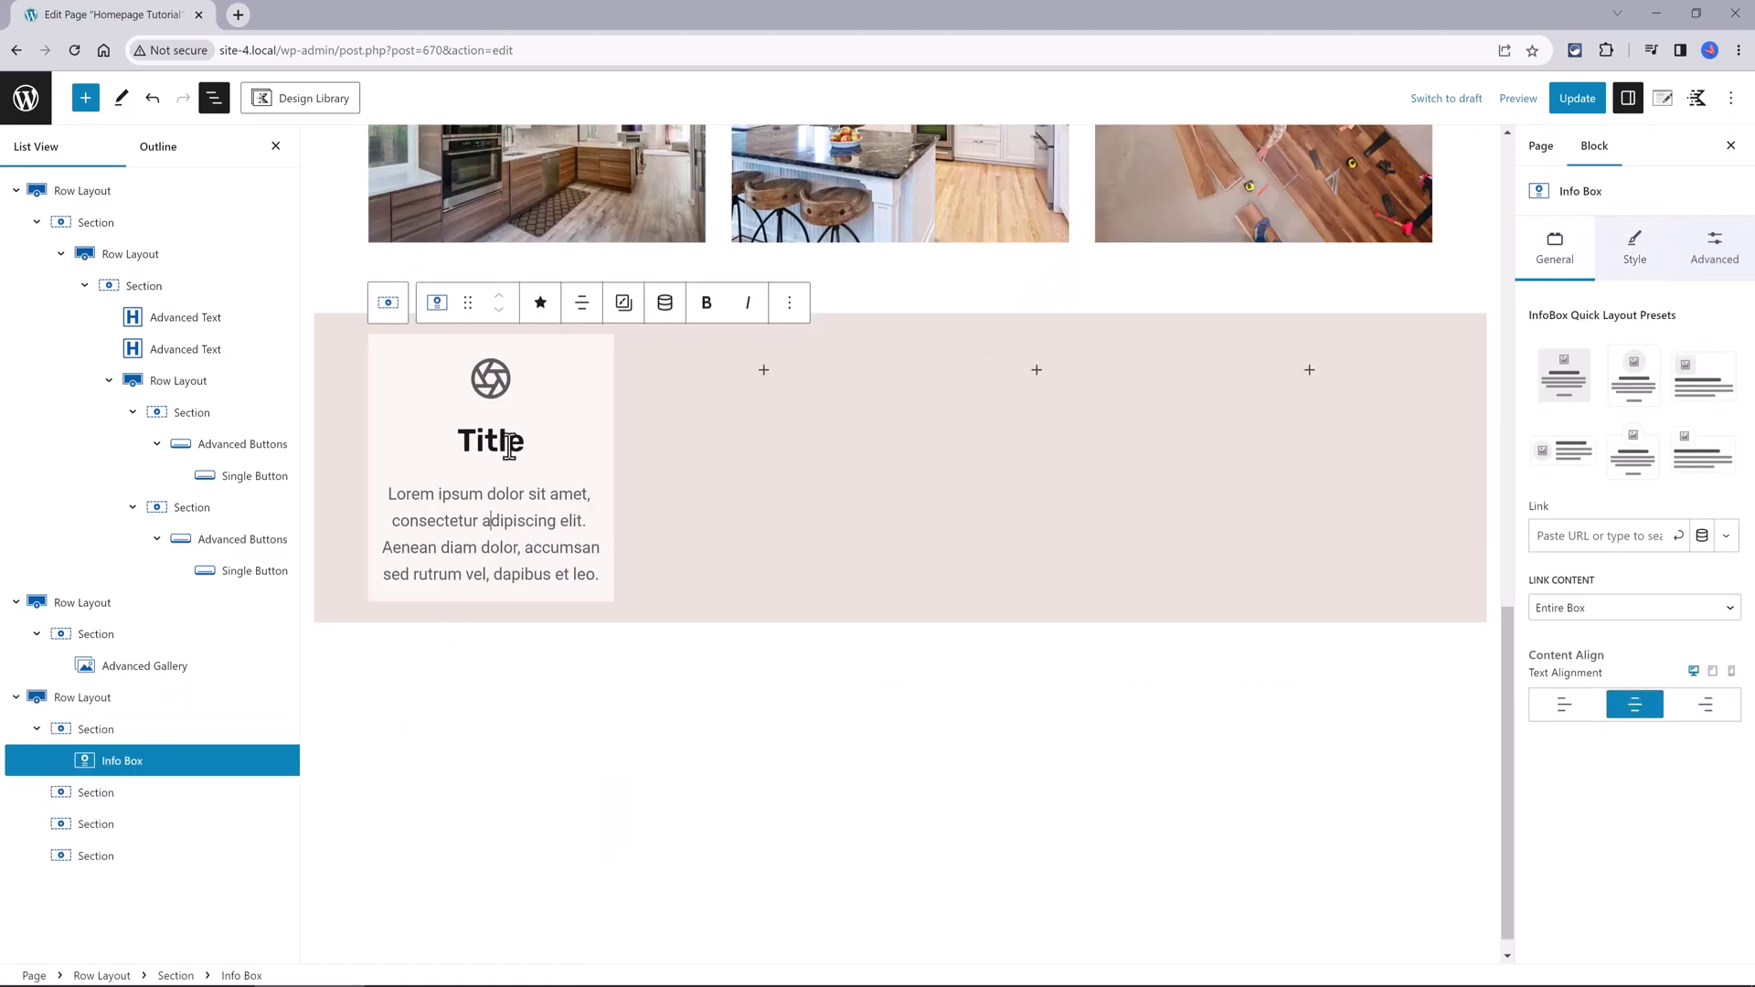
left_click(1567, 452)
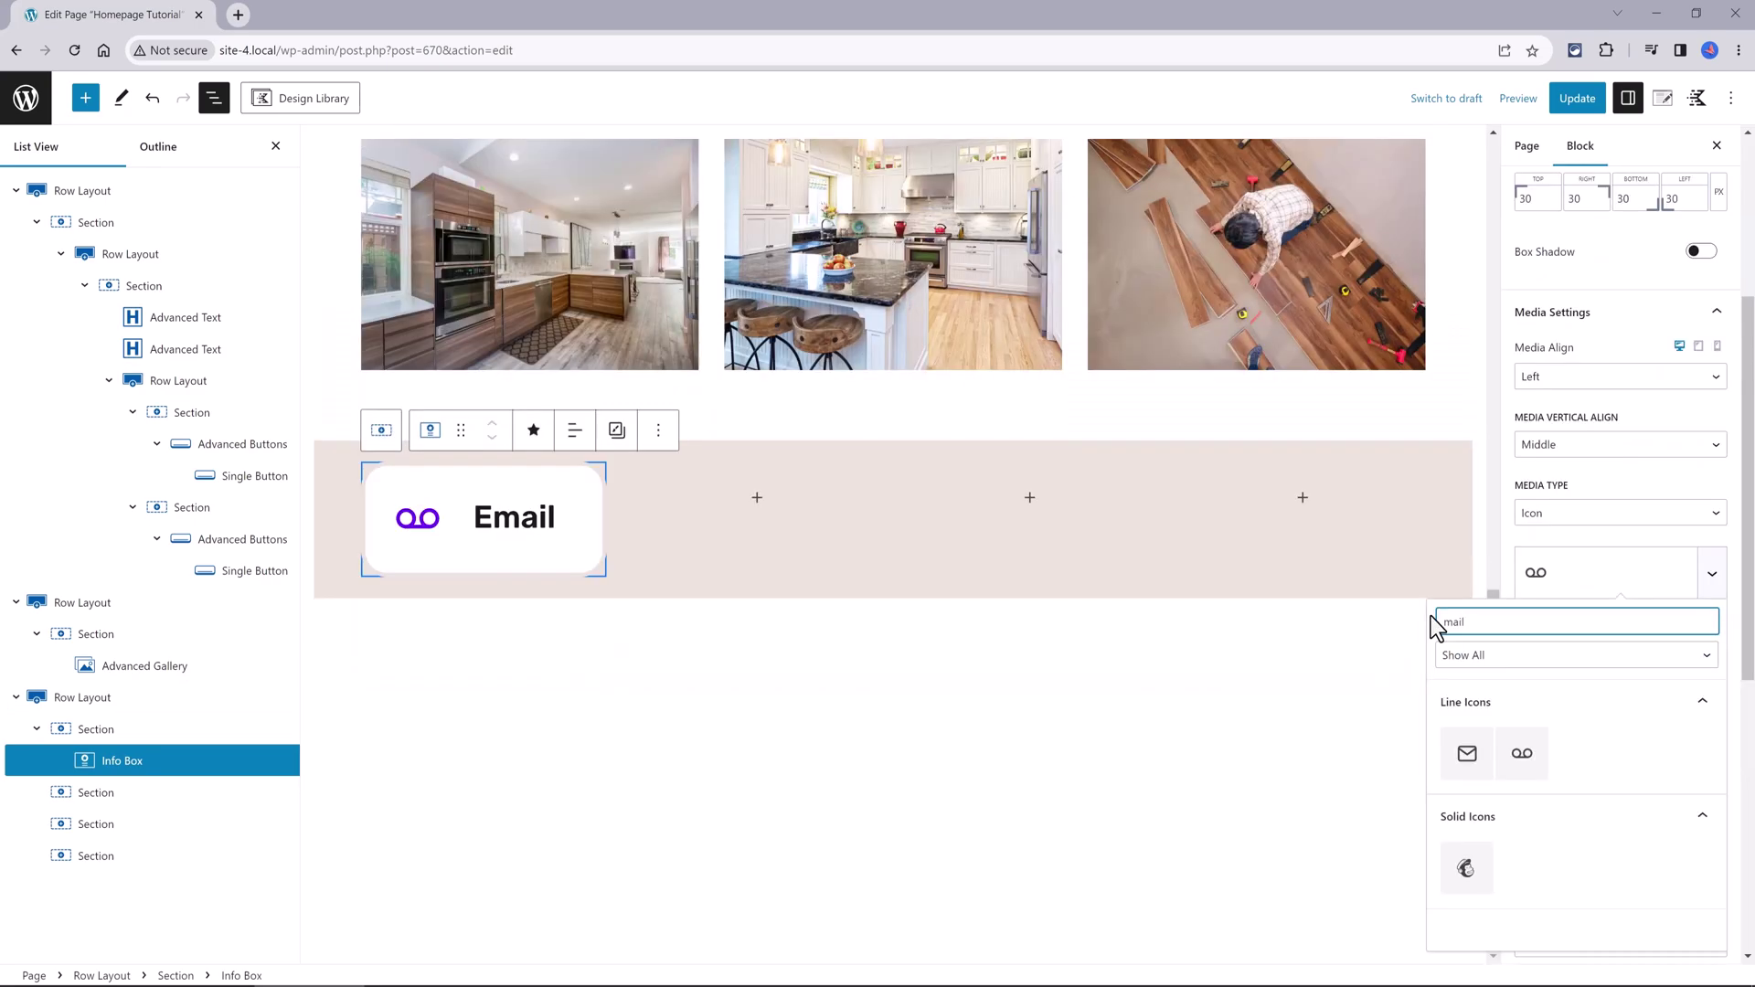
left_click(1467, 758)
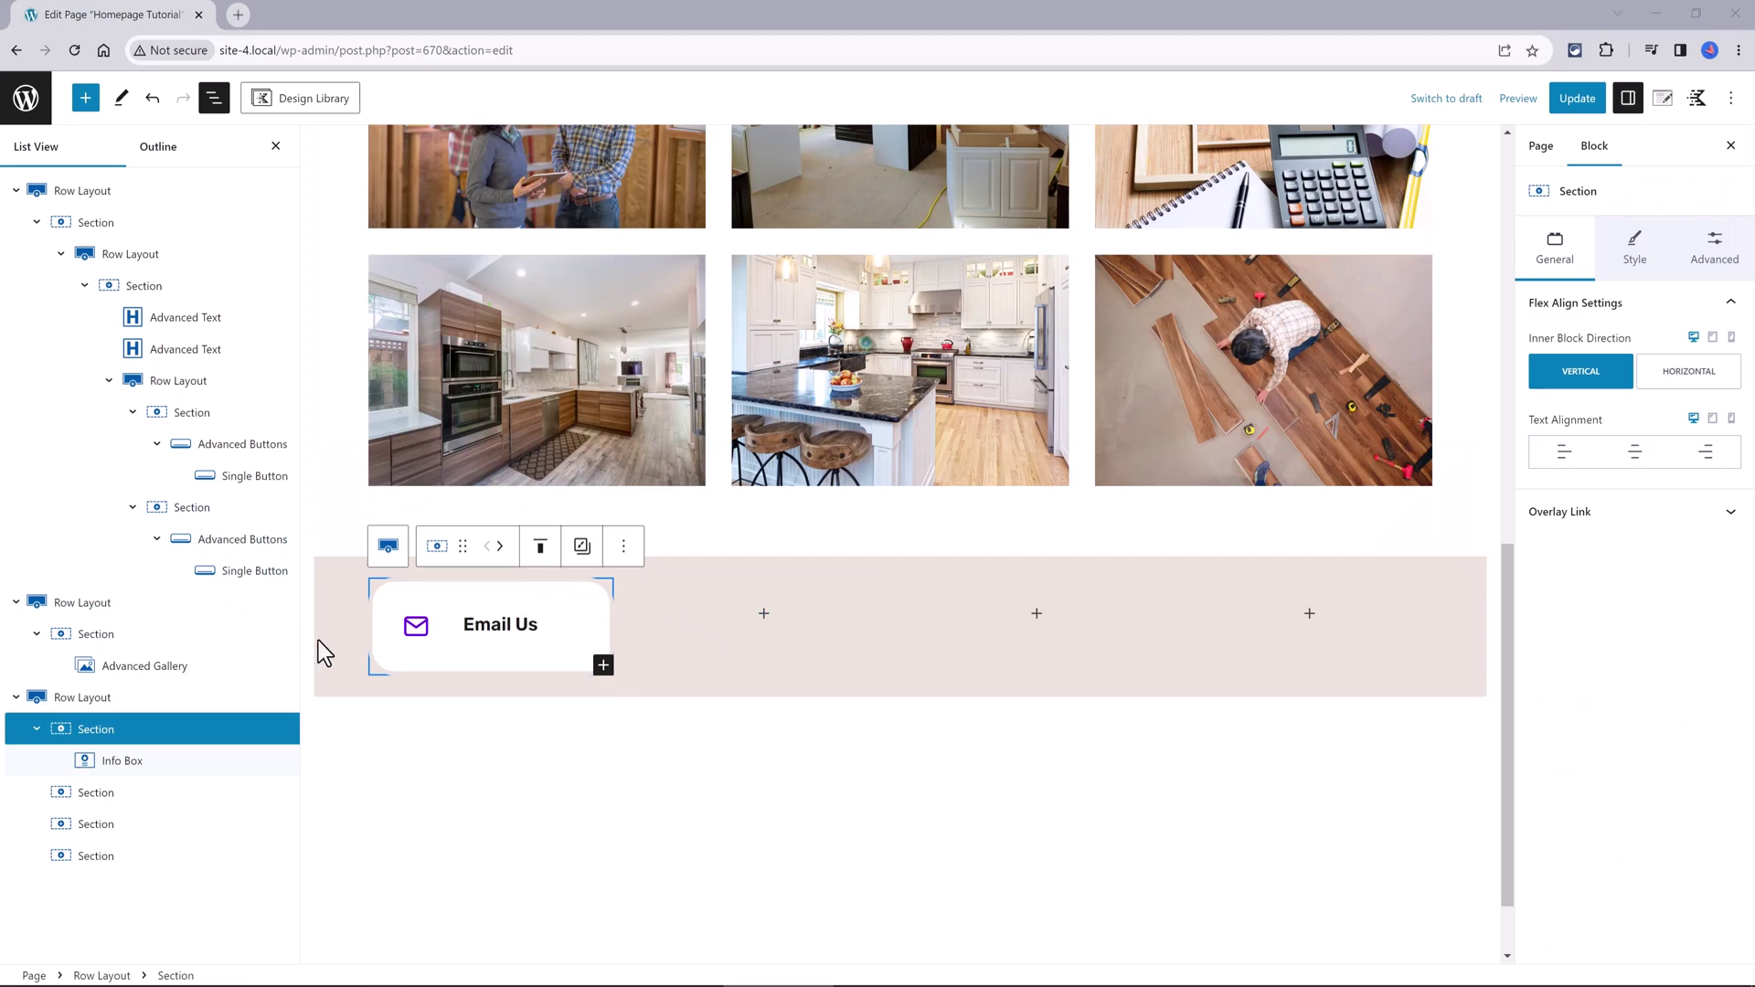
Lay the first column's section out horizontally and add an Info Box to the second column.
left_click(126, 738)
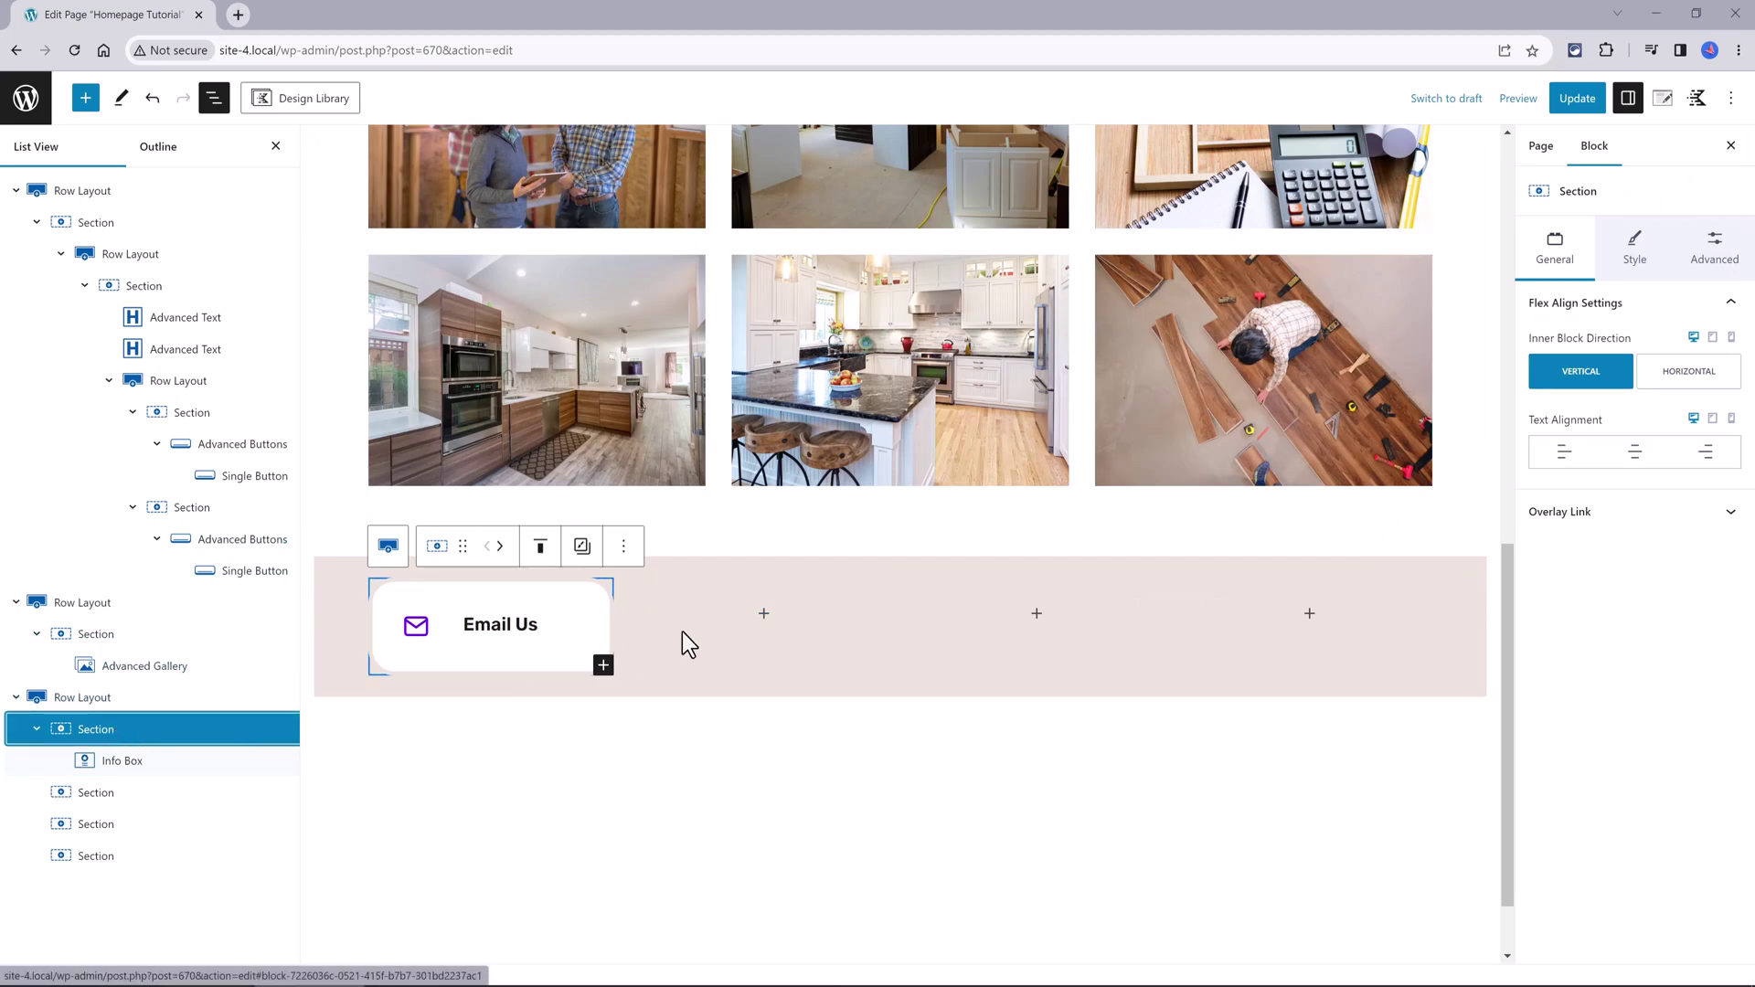
left_click(1701, 375)
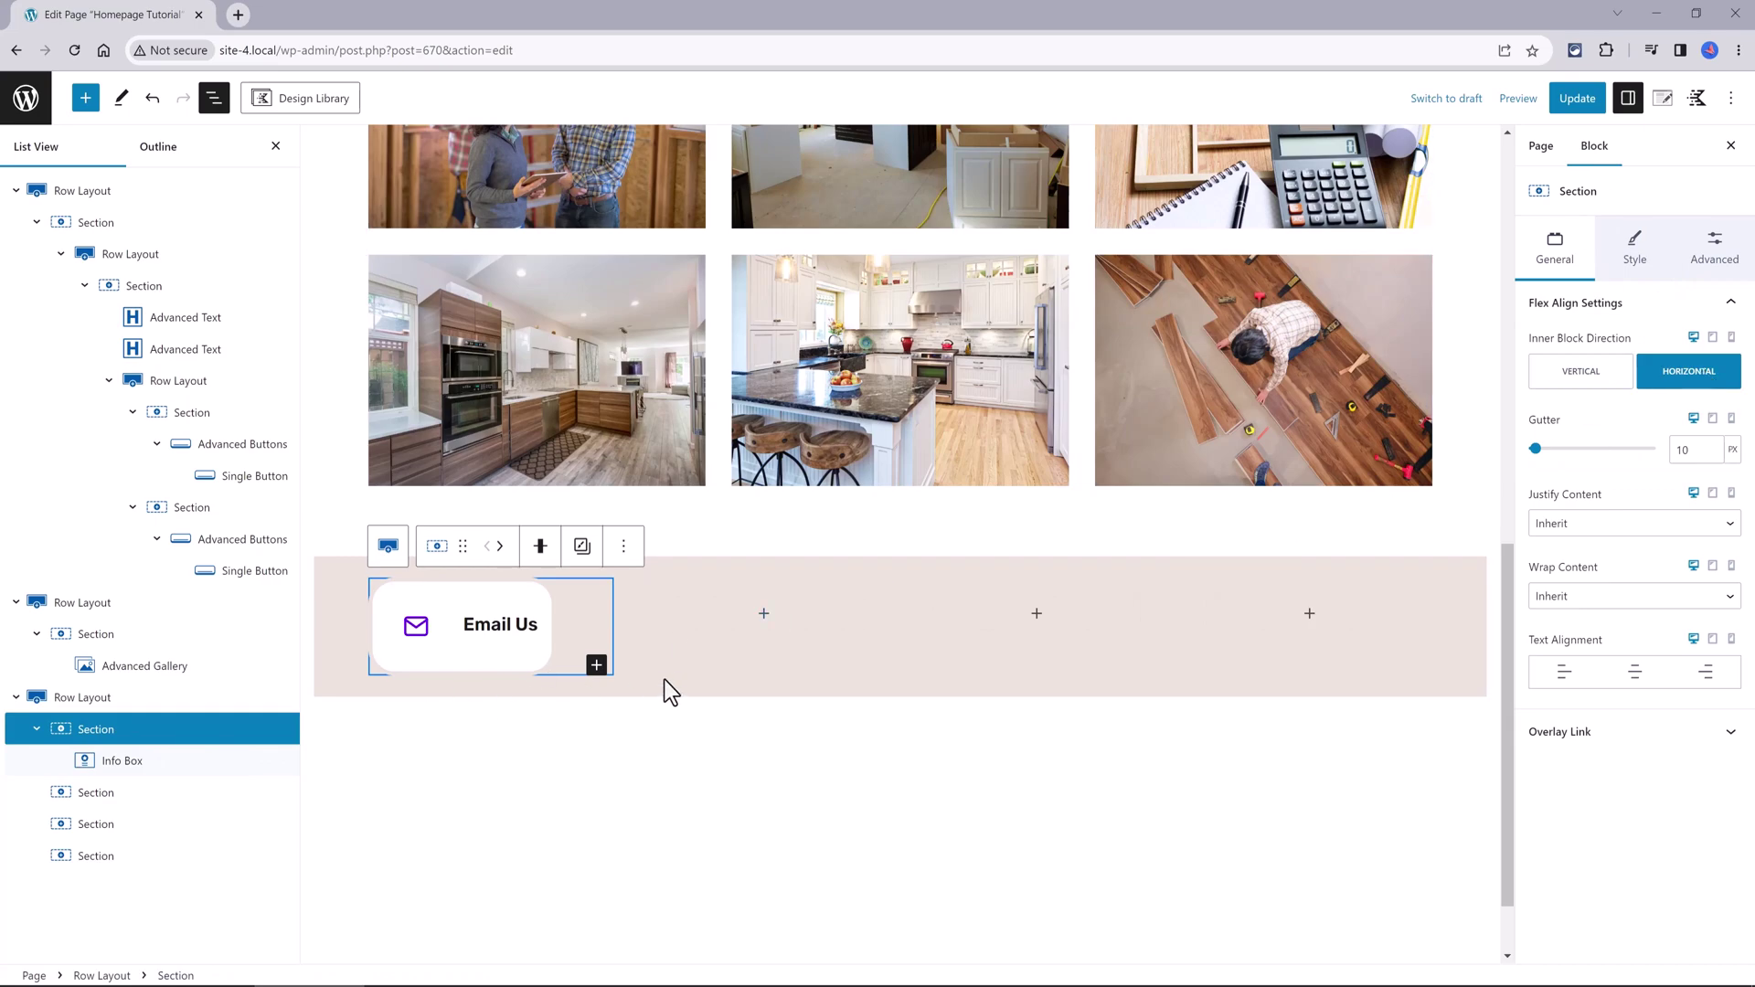
left_click(764, 613)
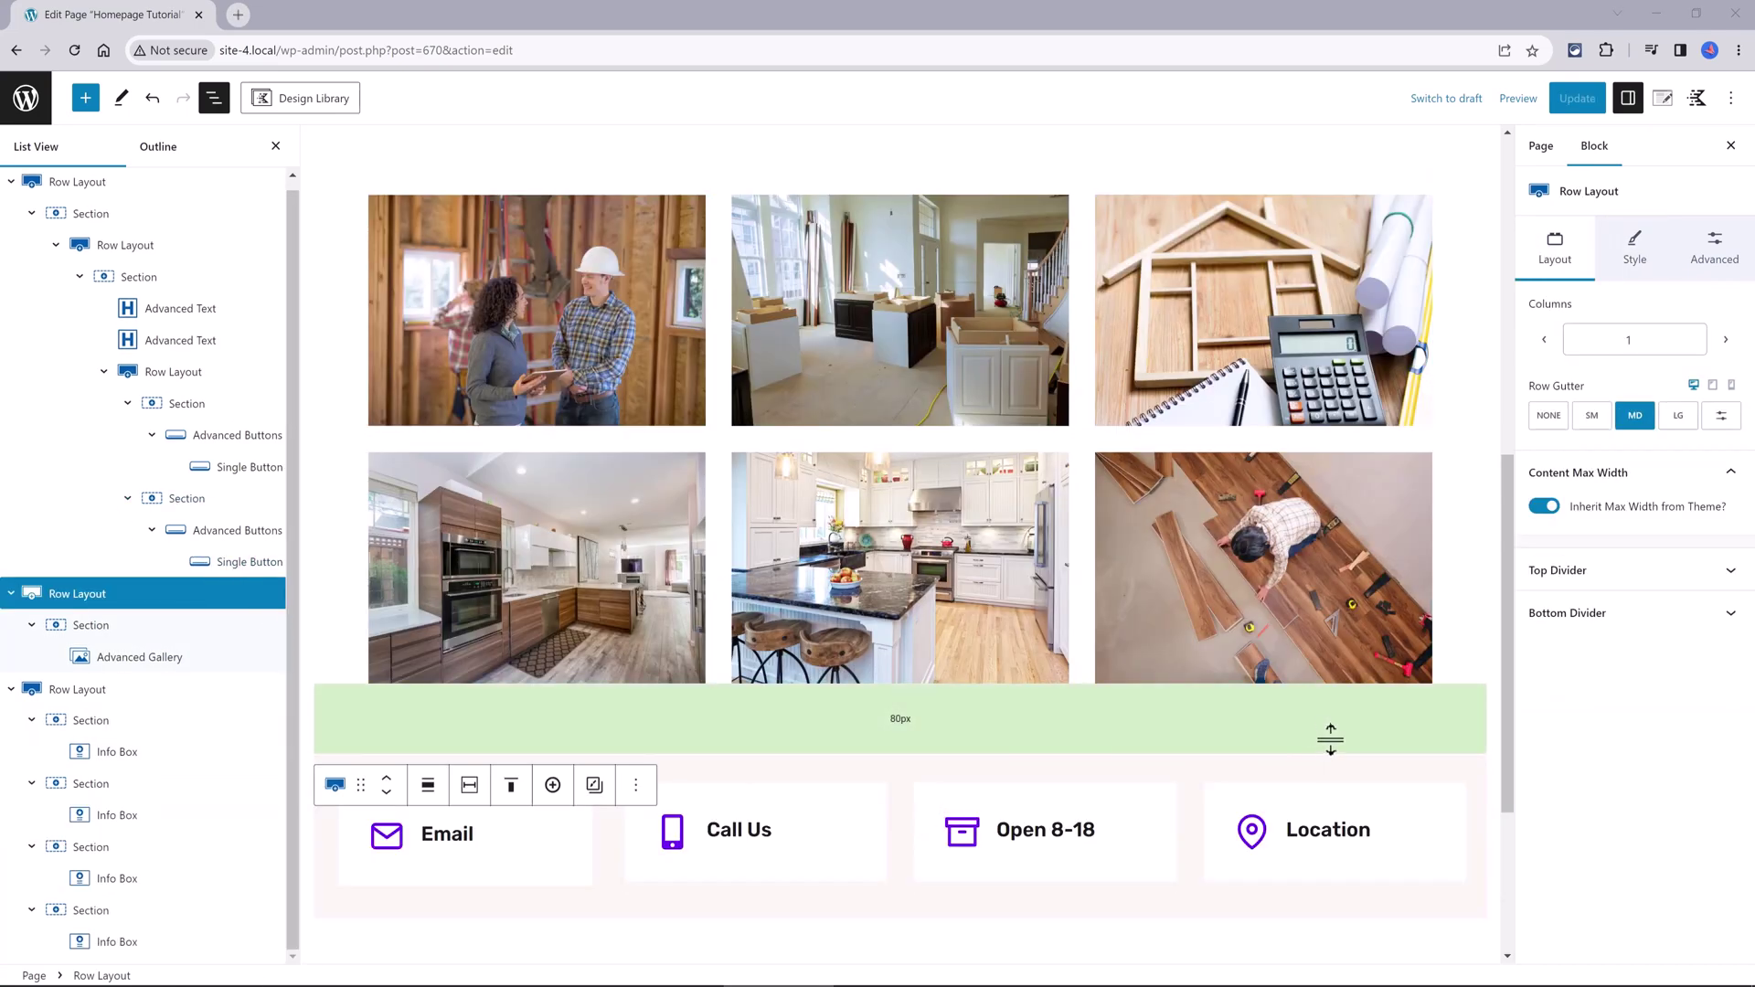
Set the gallery row's top margin to -150 so it overlaps the Home Remodeling hero.
scroll(1292, 766, "down", 2)
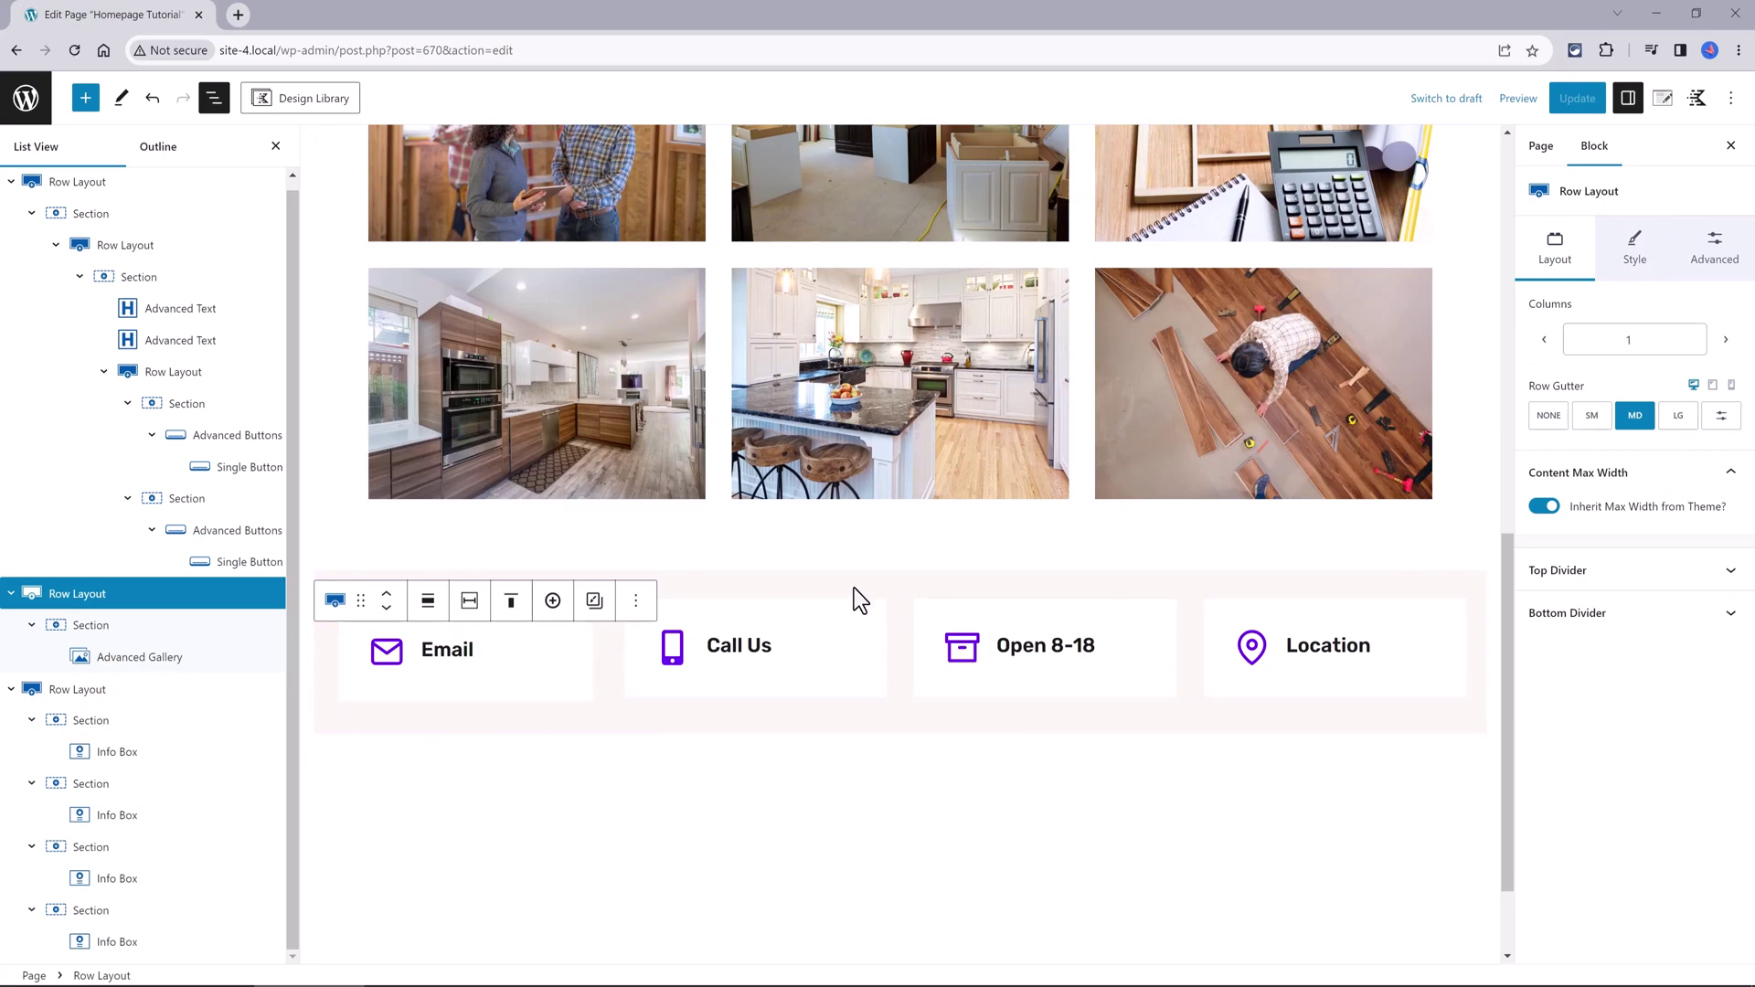
left_click(126, 245)
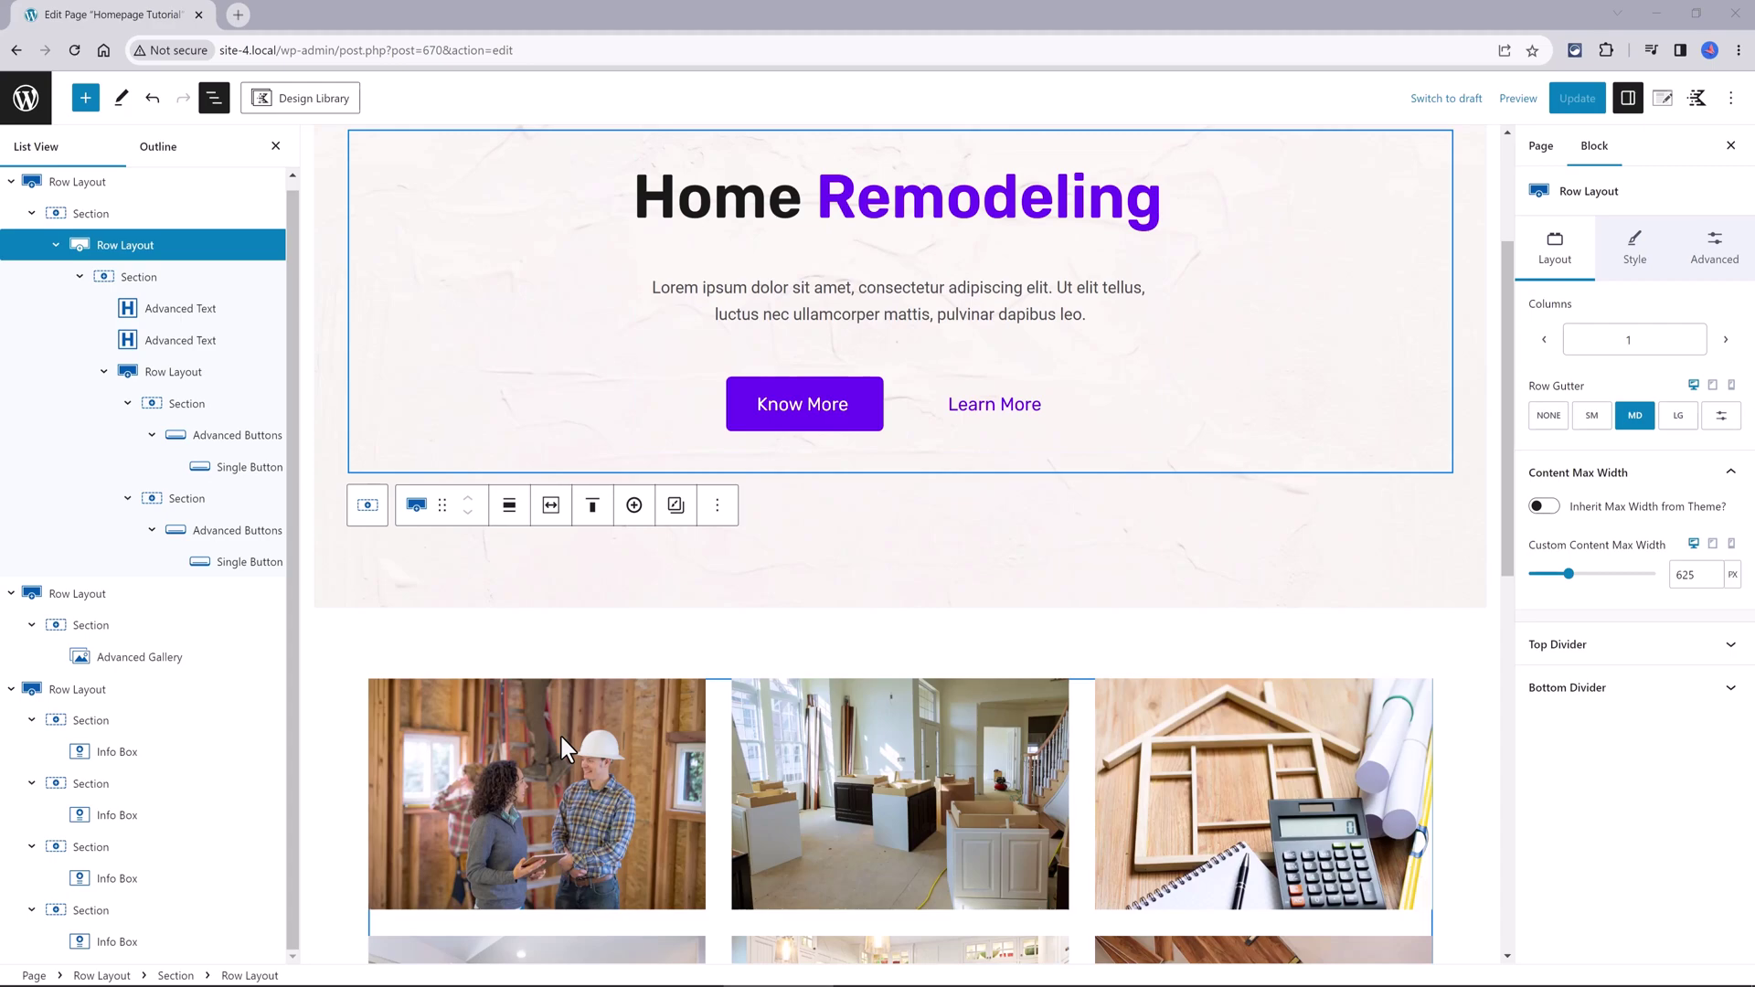
left_click(134, 603)
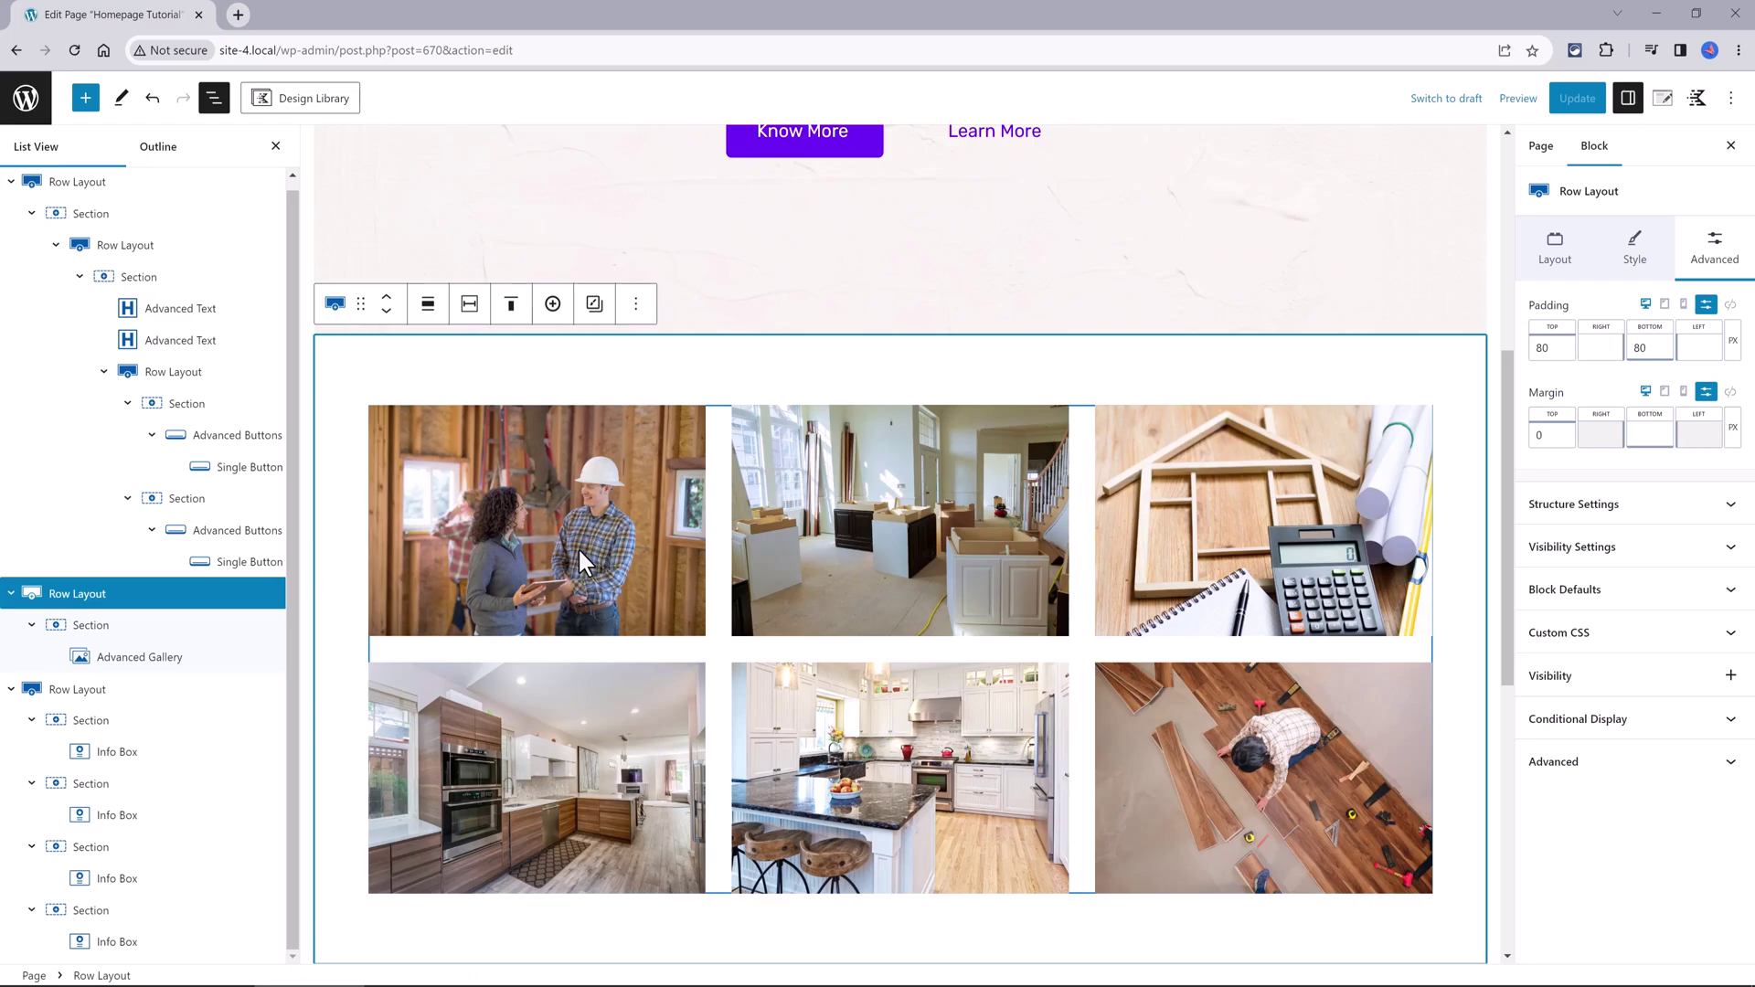
left_click_drag(1553, 436, 1512, 437)
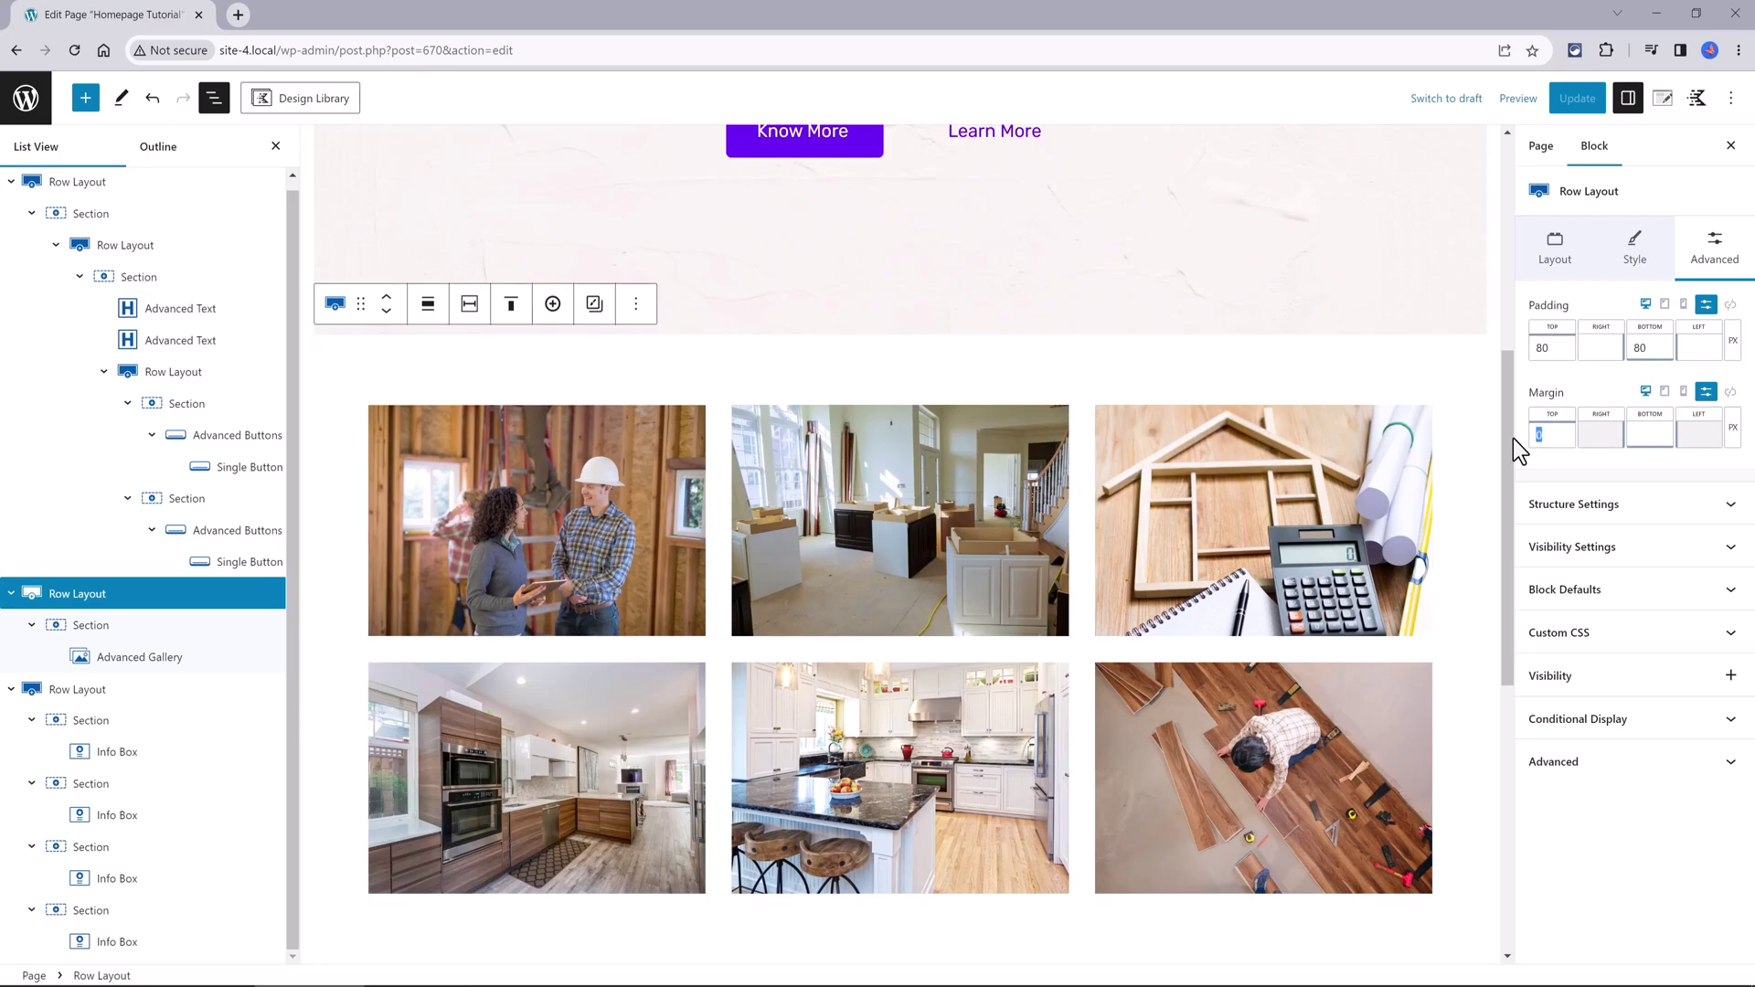
type("-150")
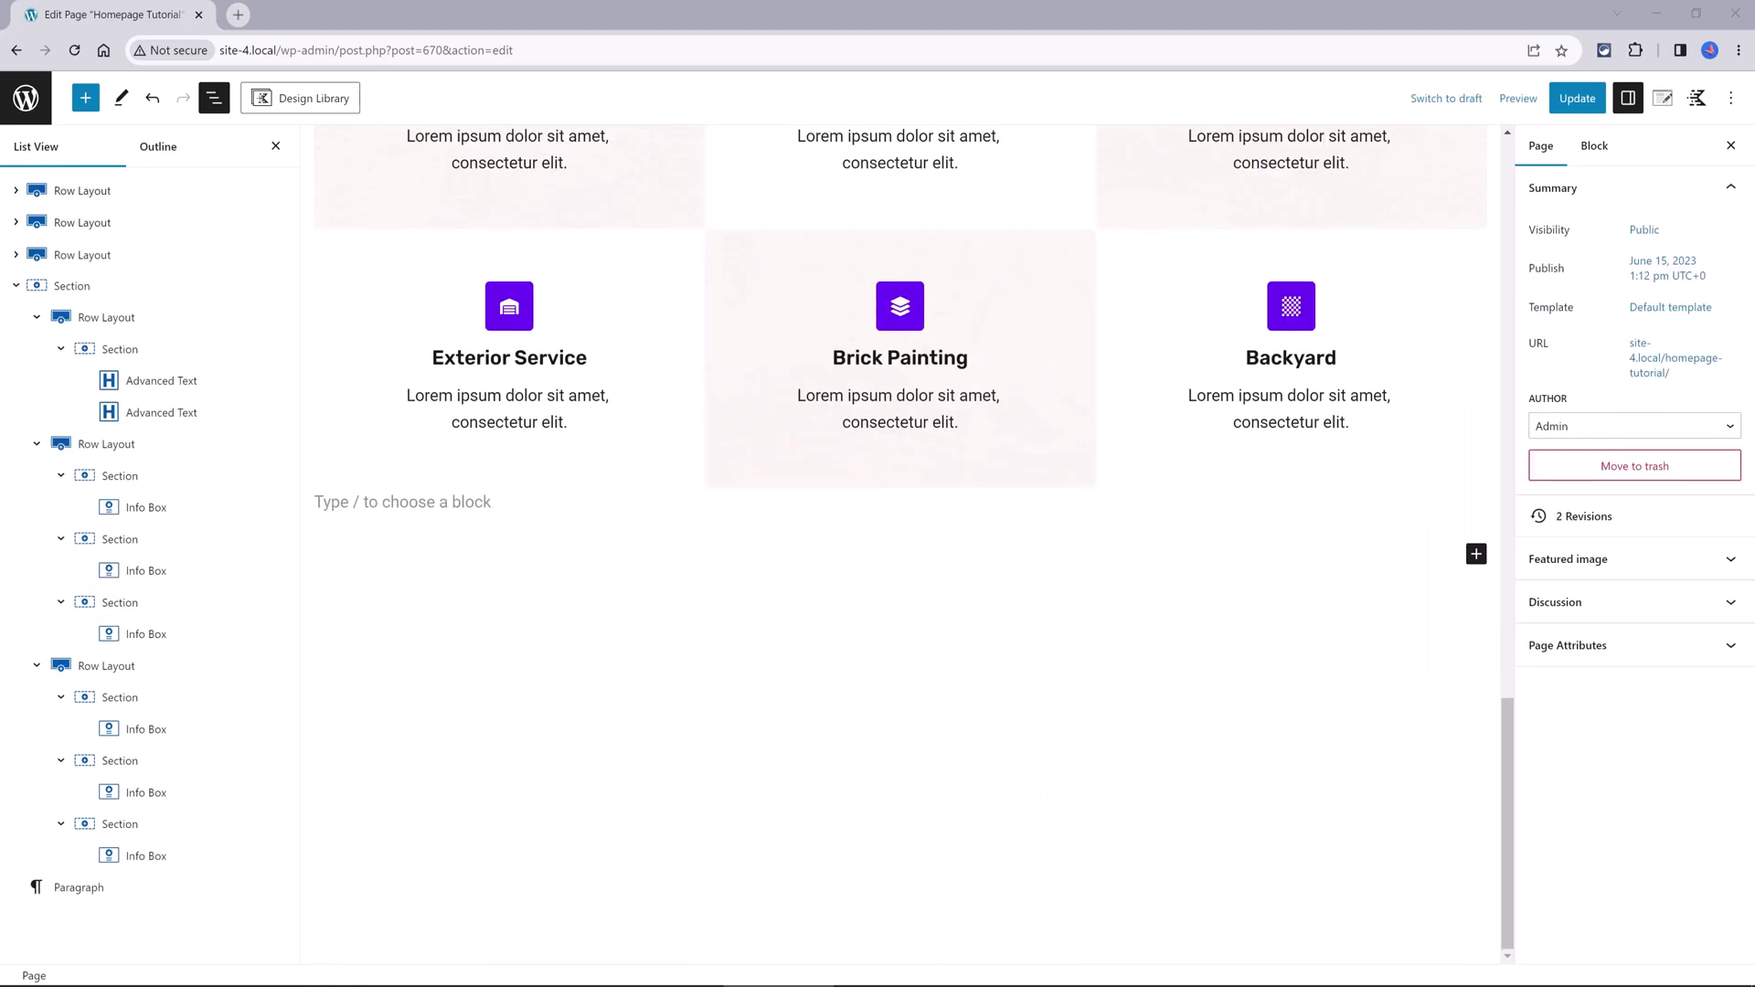
Add a one-column row with content max width 600 and pick a background image for it.
left_click(1475, 555)
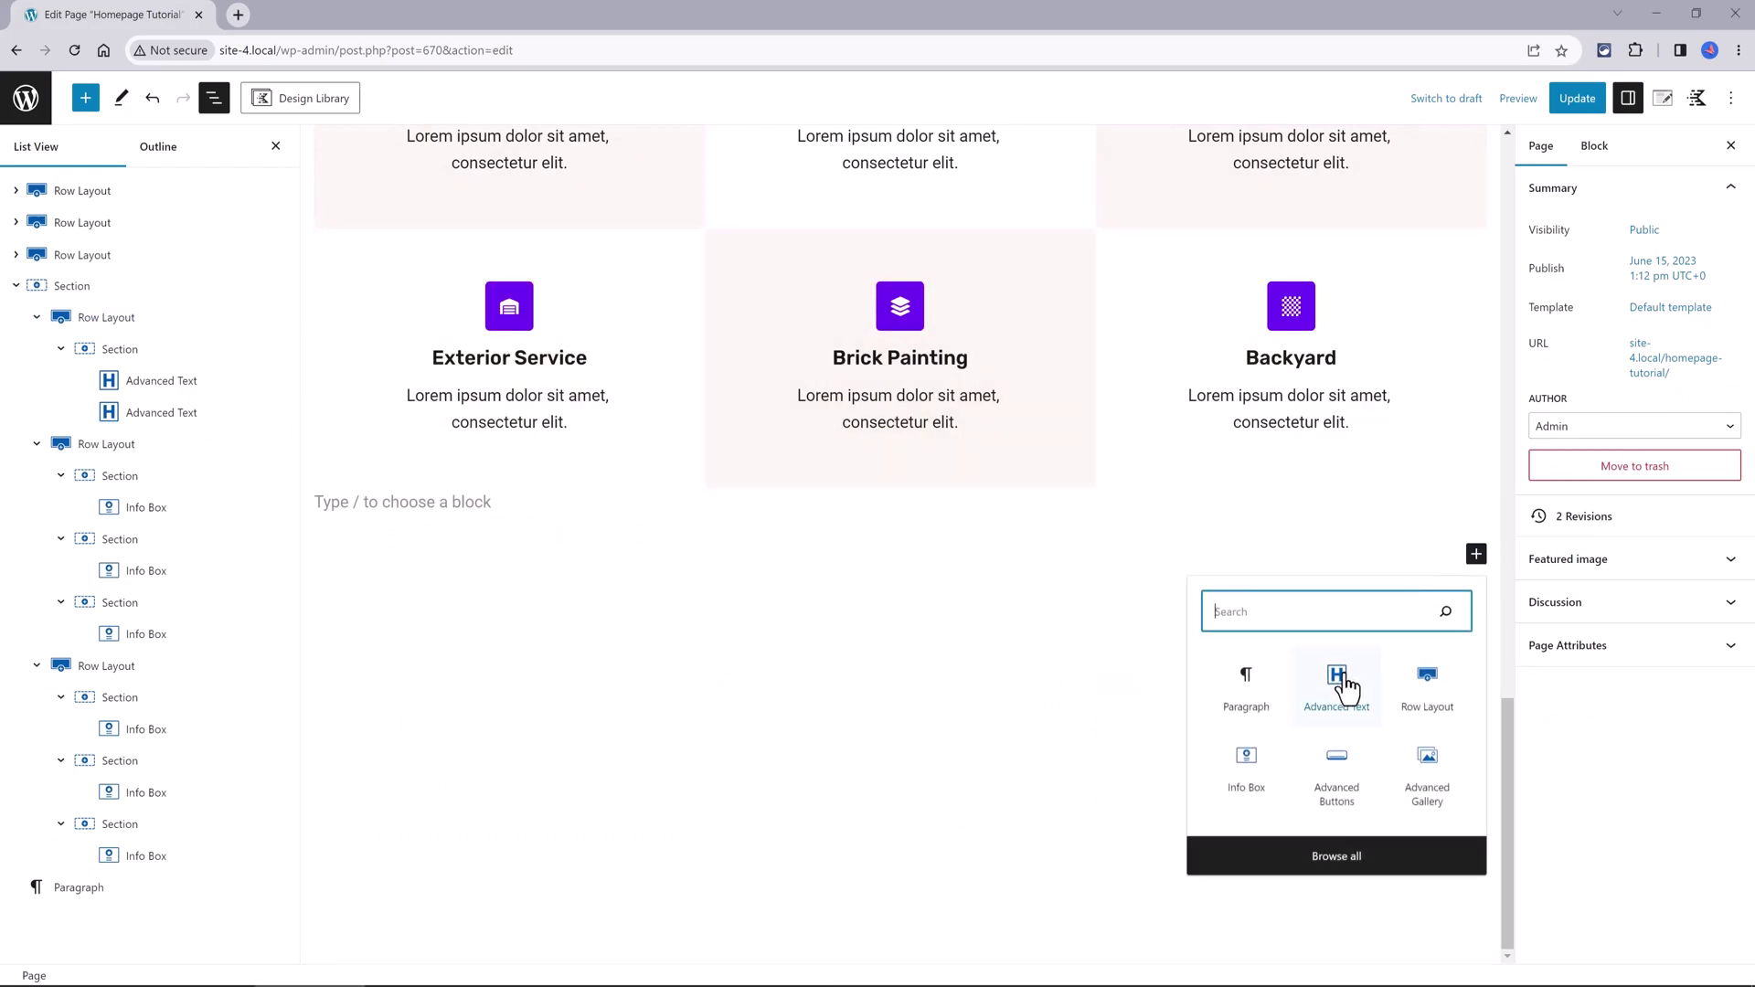
left_click(1425, 705)
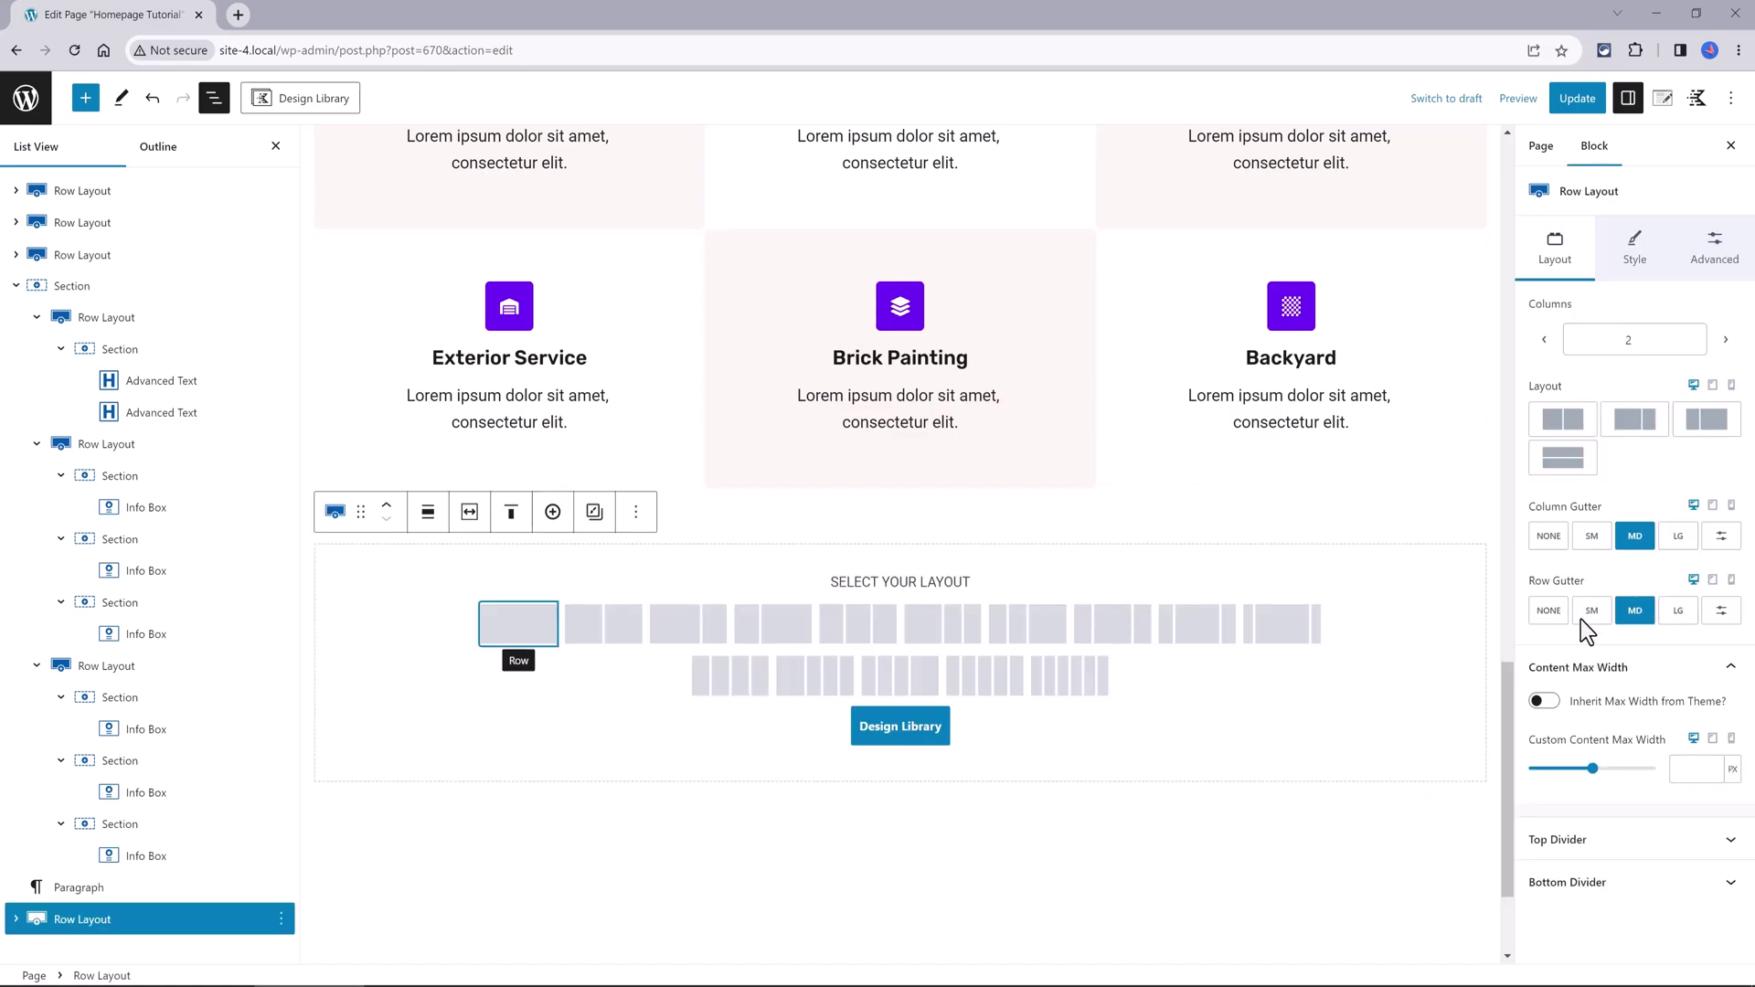
key("Return")
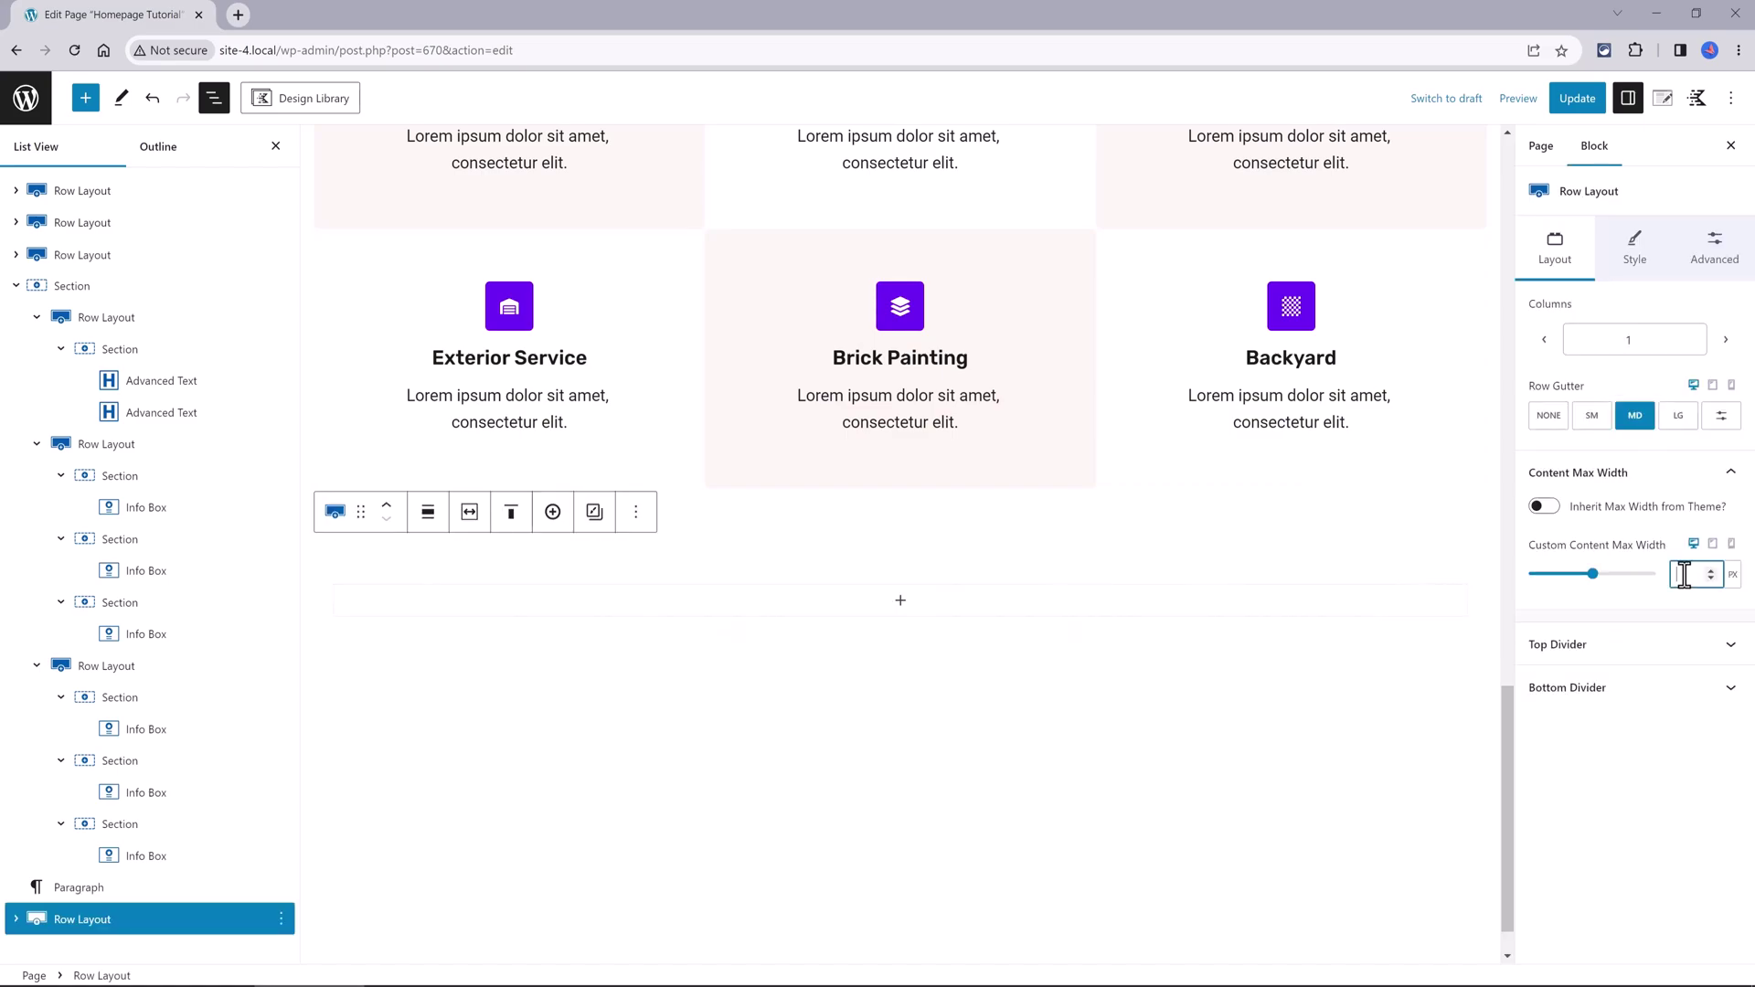
type("600")
left_click(1637, 255)
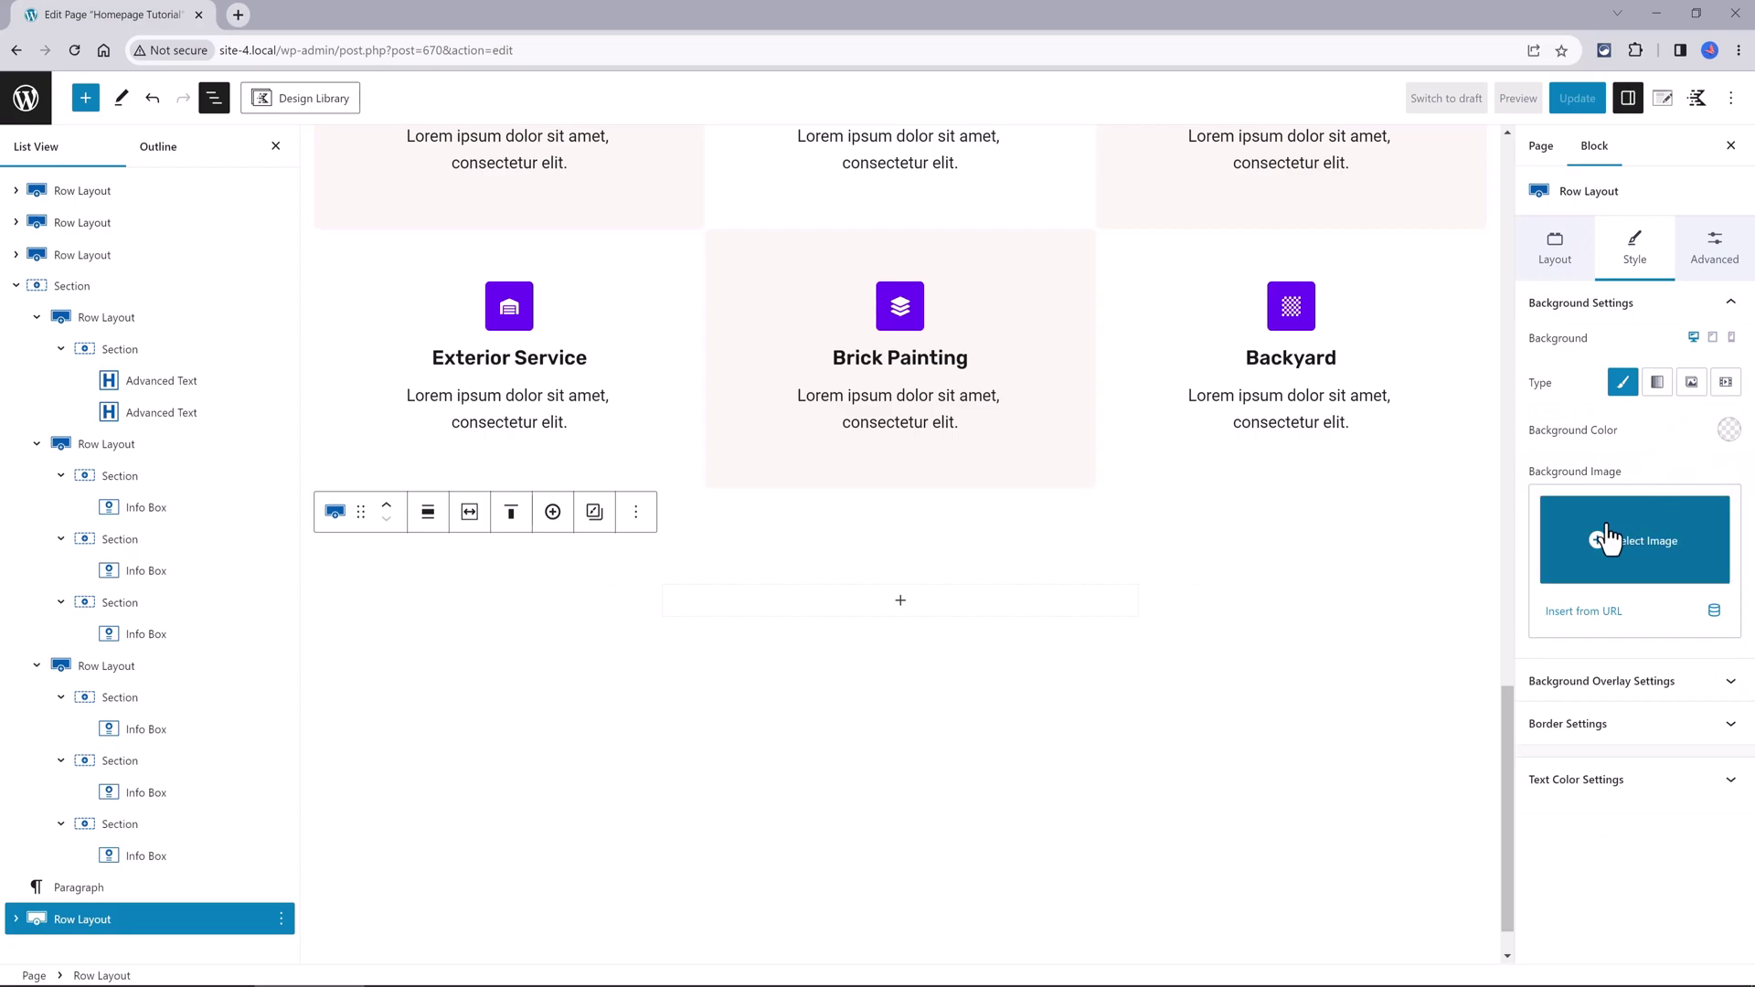
left_click(1602, 537)
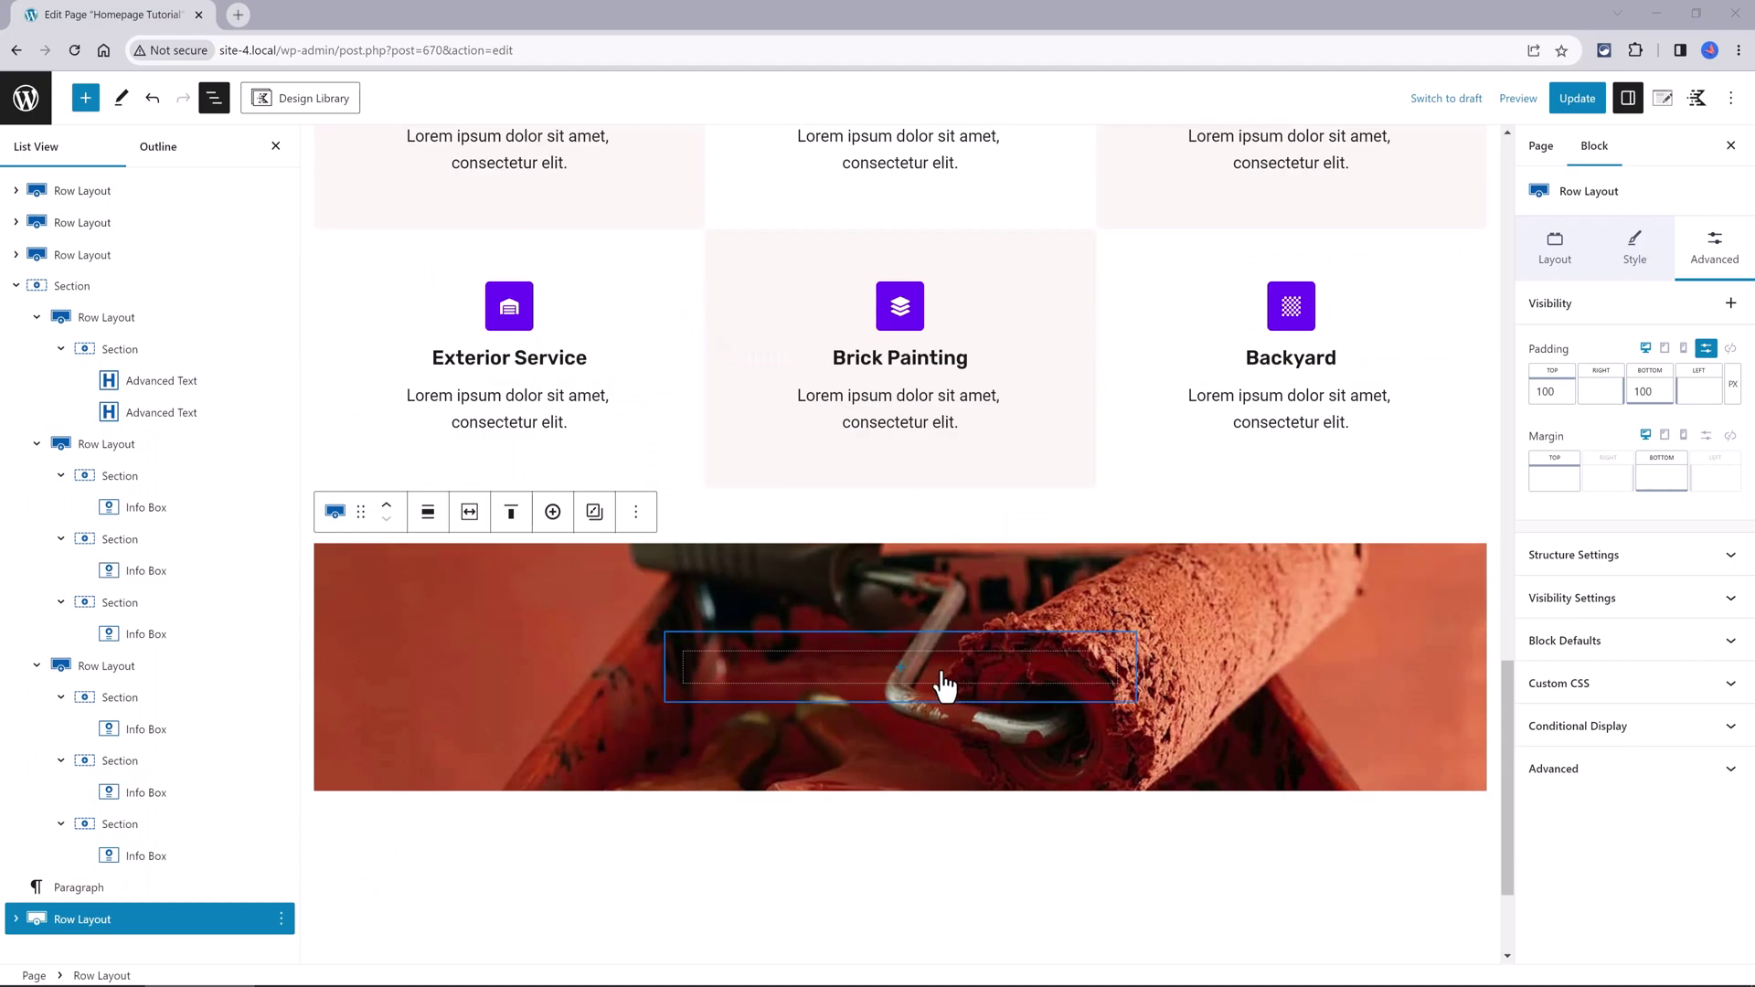
Add the 'What Our Clients Say About Us.' heading, duplicate it as a subtitle, and add a row below.
left_click(898, 681)
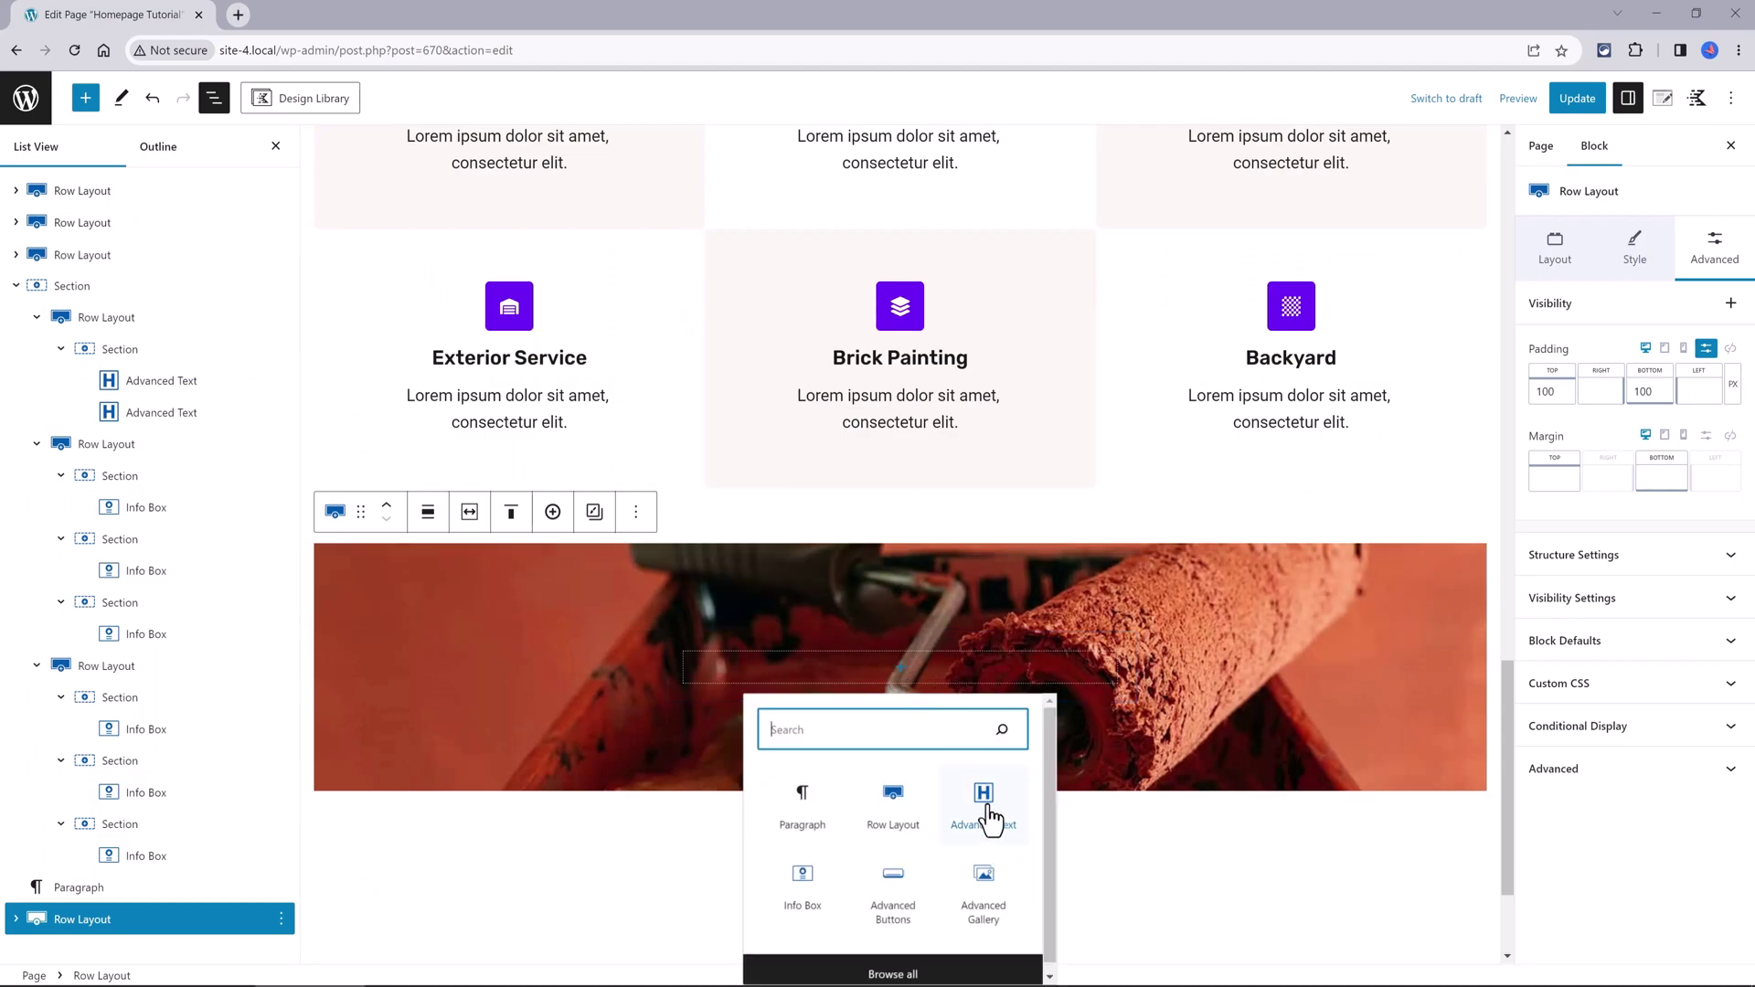
left_click(990, 819)
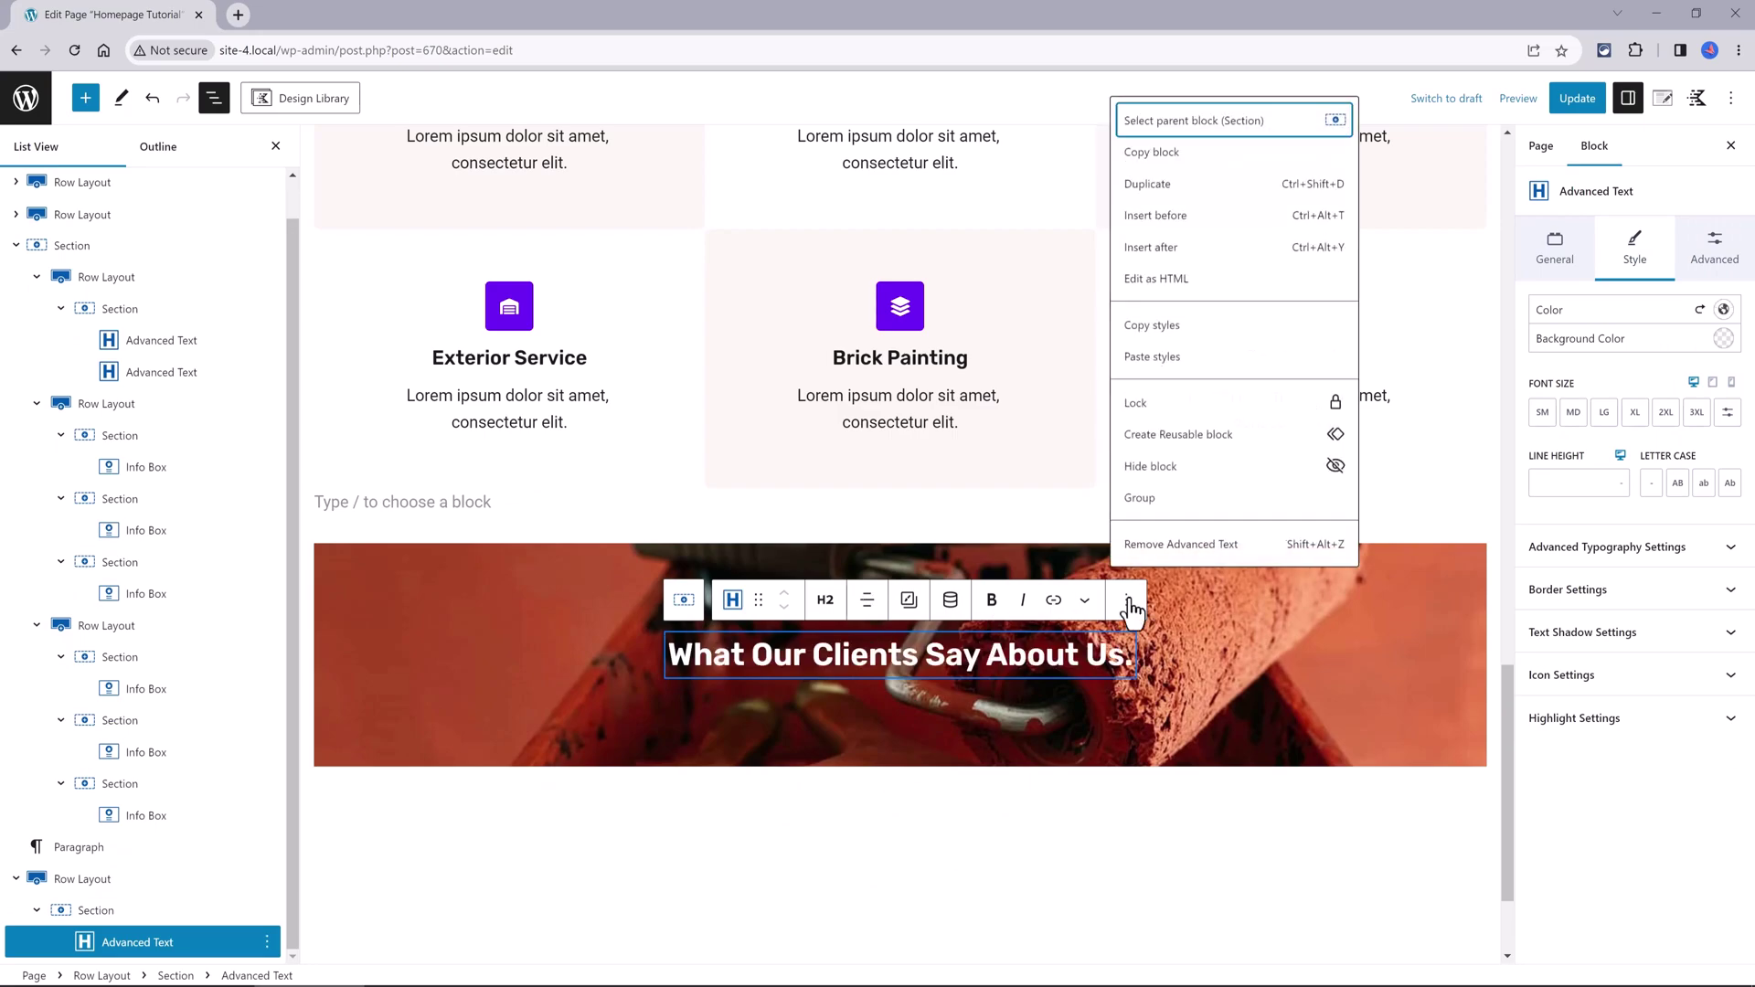
left_click(1146, 184)
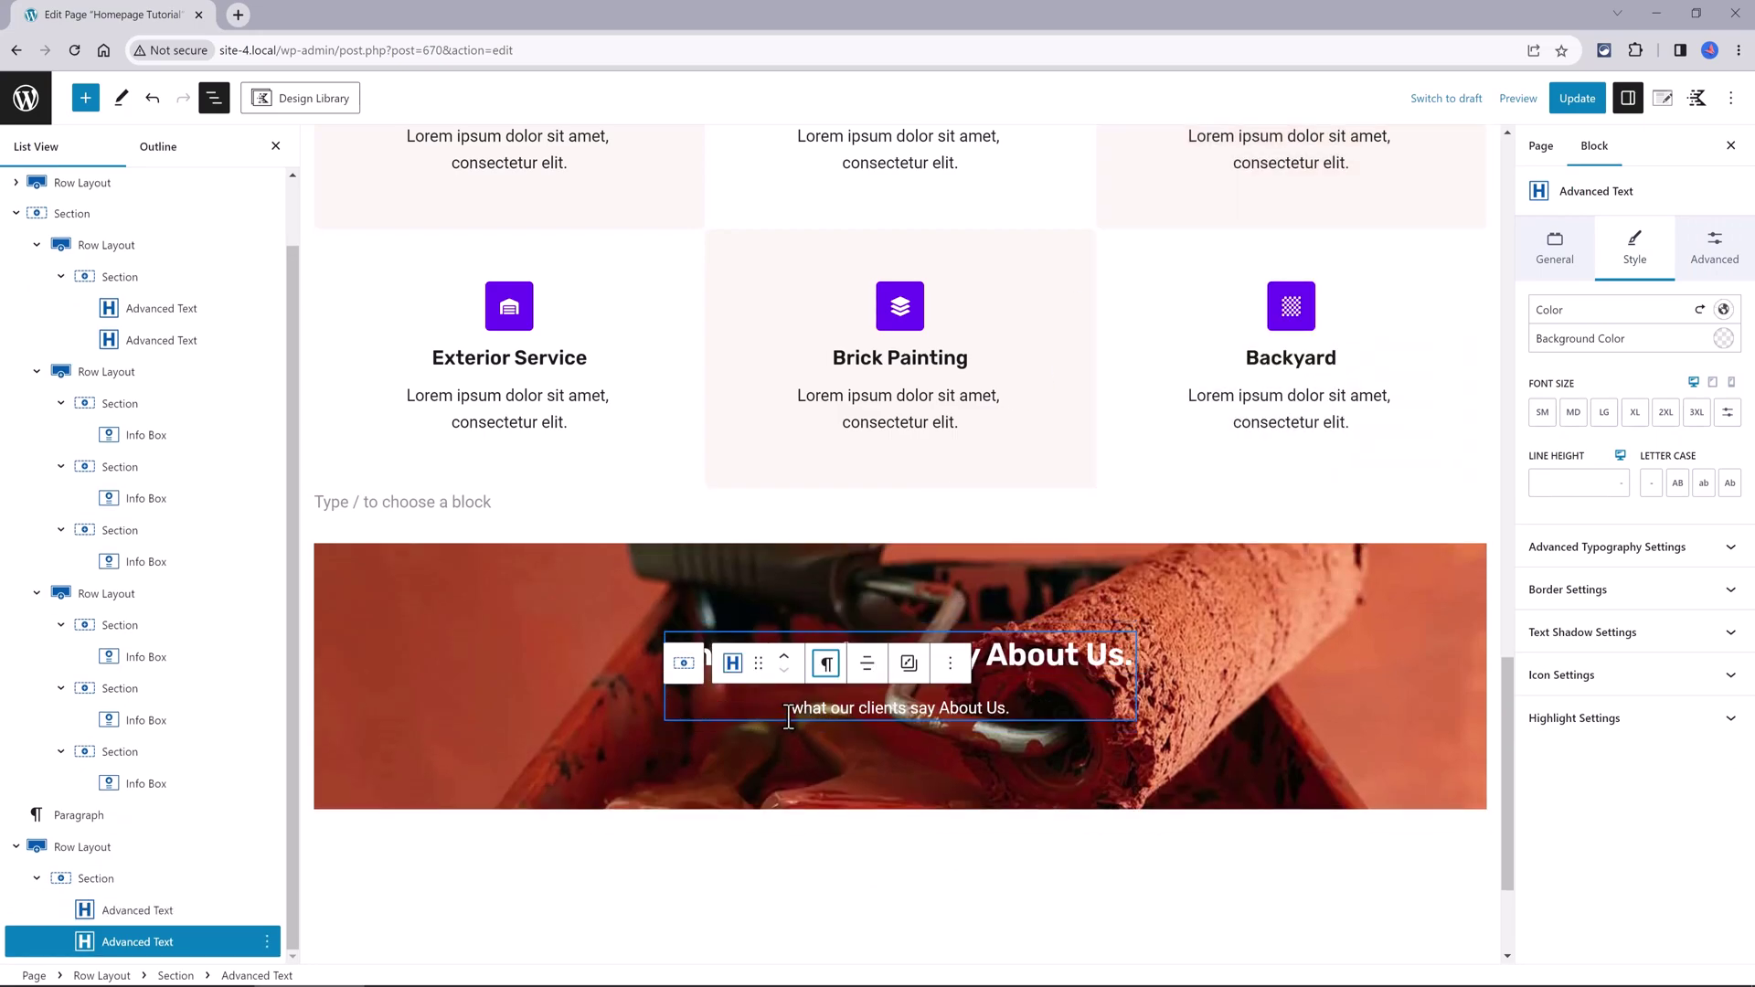
left_click_drag(789, 717, 1024, 712)
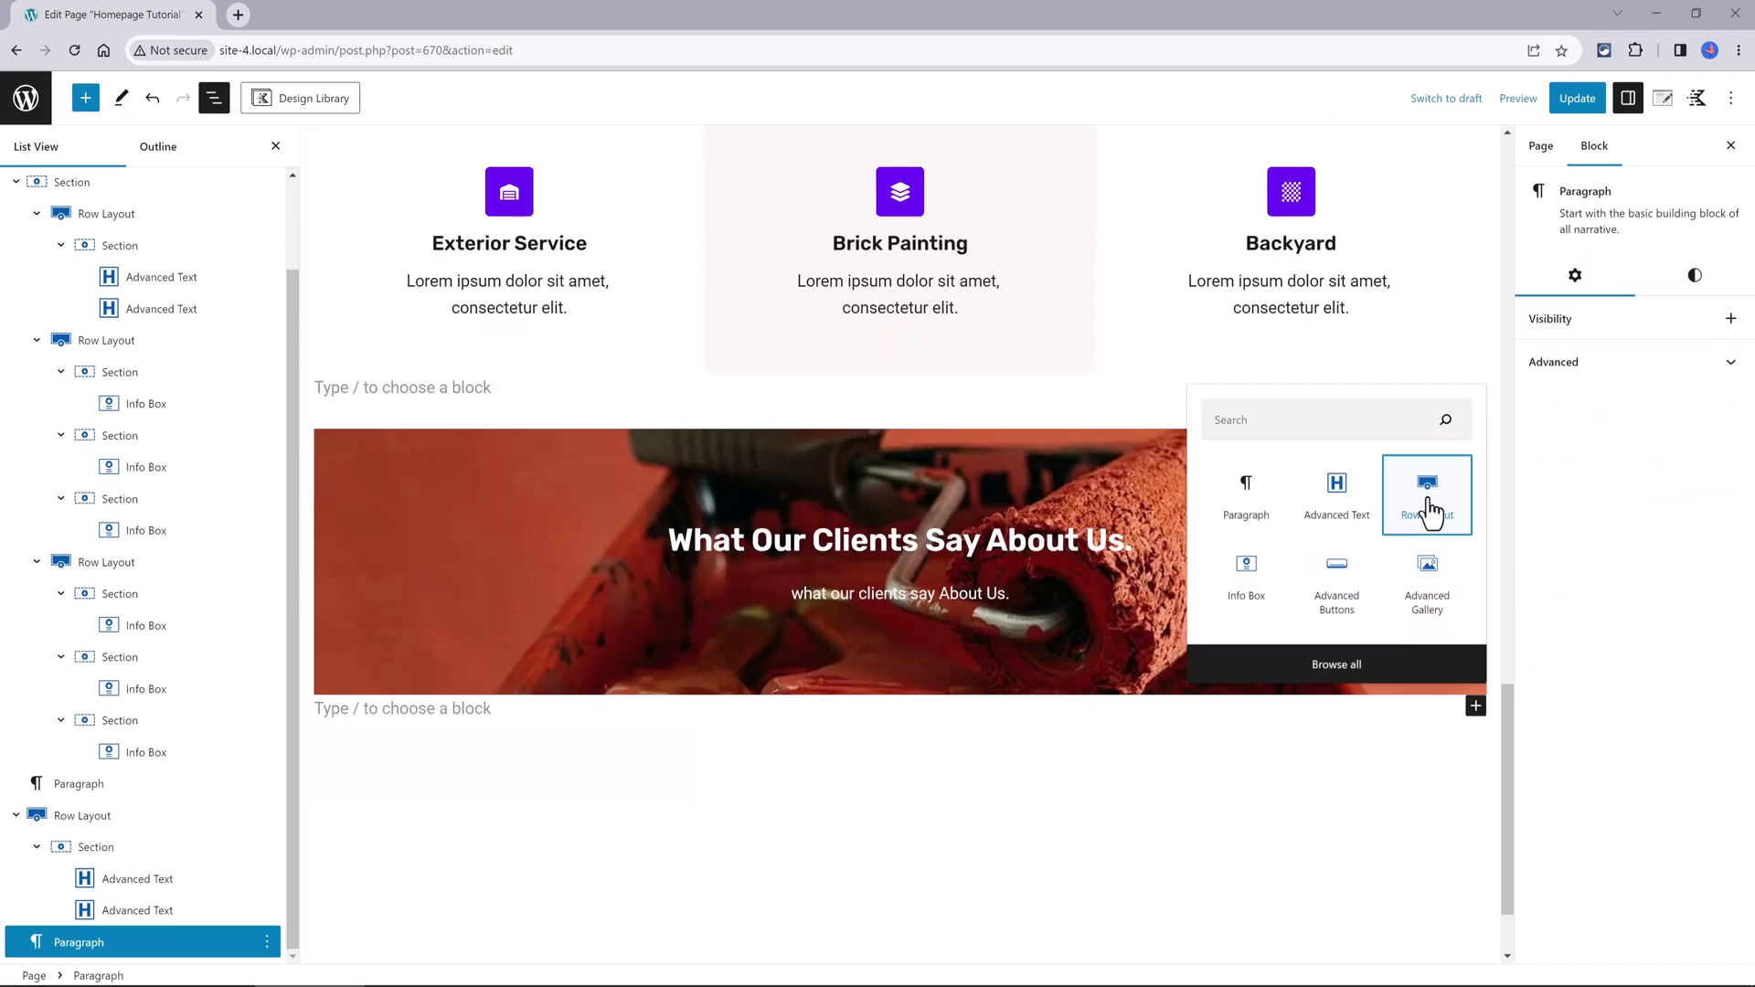
left_click(1431, 522)
Insert a three-column row below the testimonials banner.
left_click(498, 781)
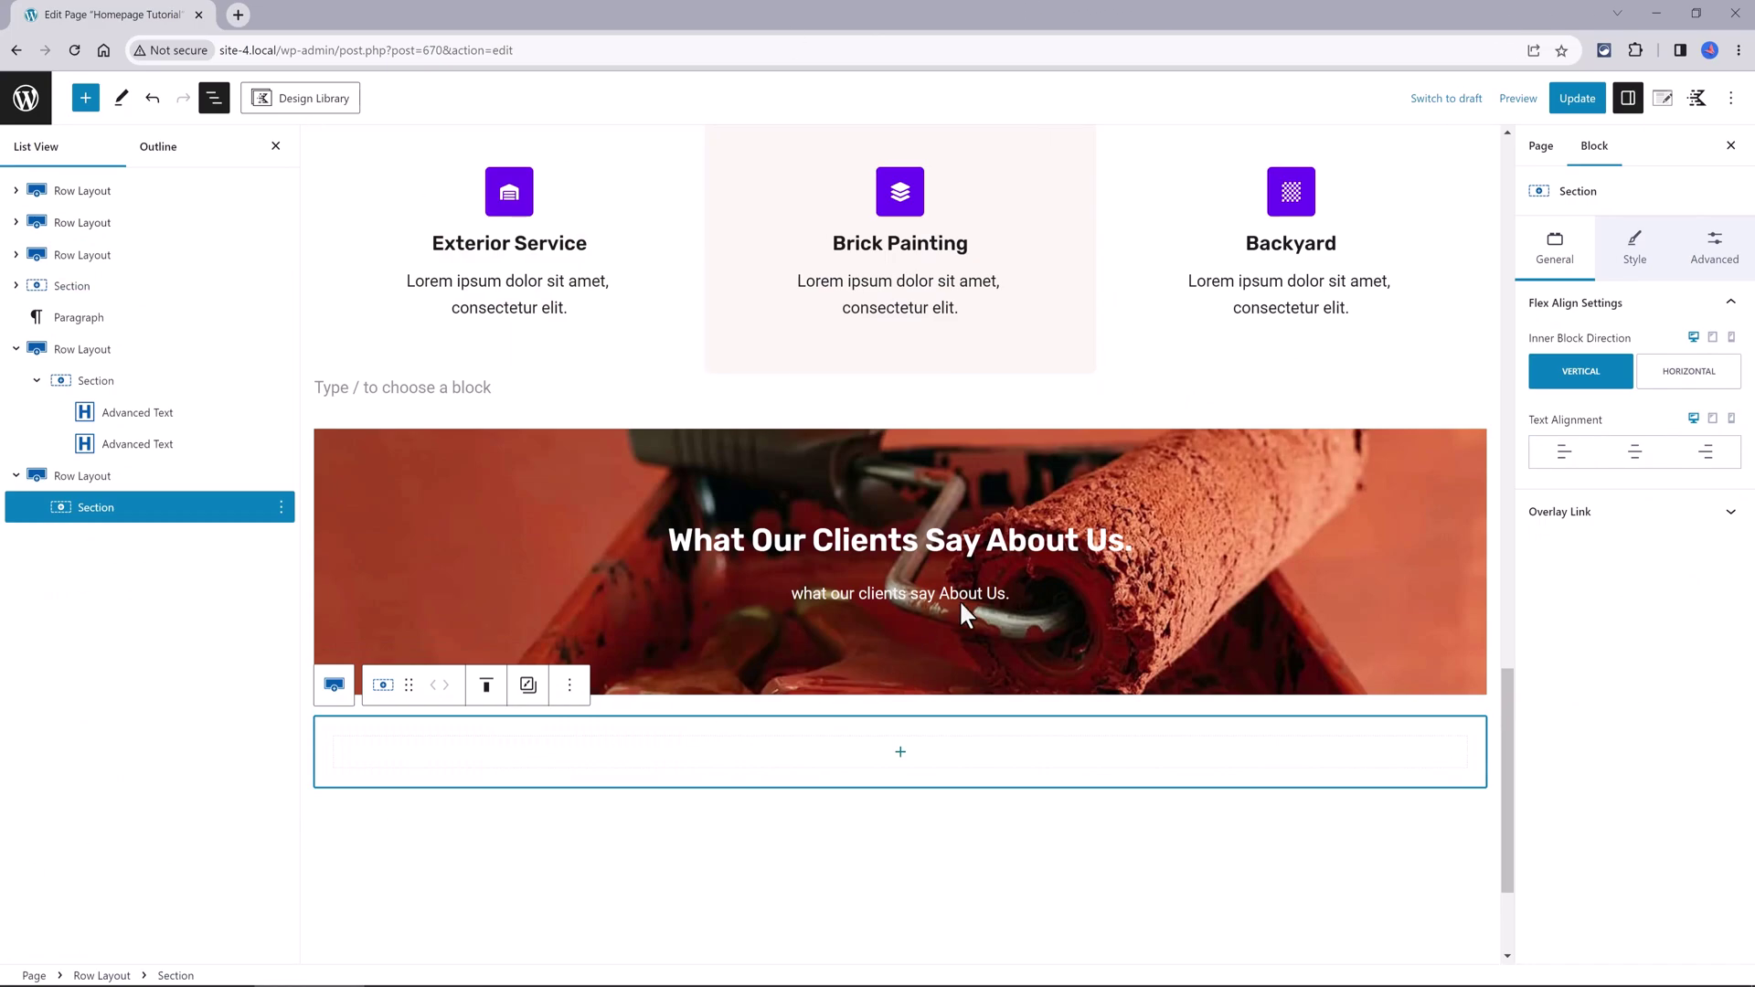
left_click(900, 751)
left_click(996, 560)
left_click(864, 772)
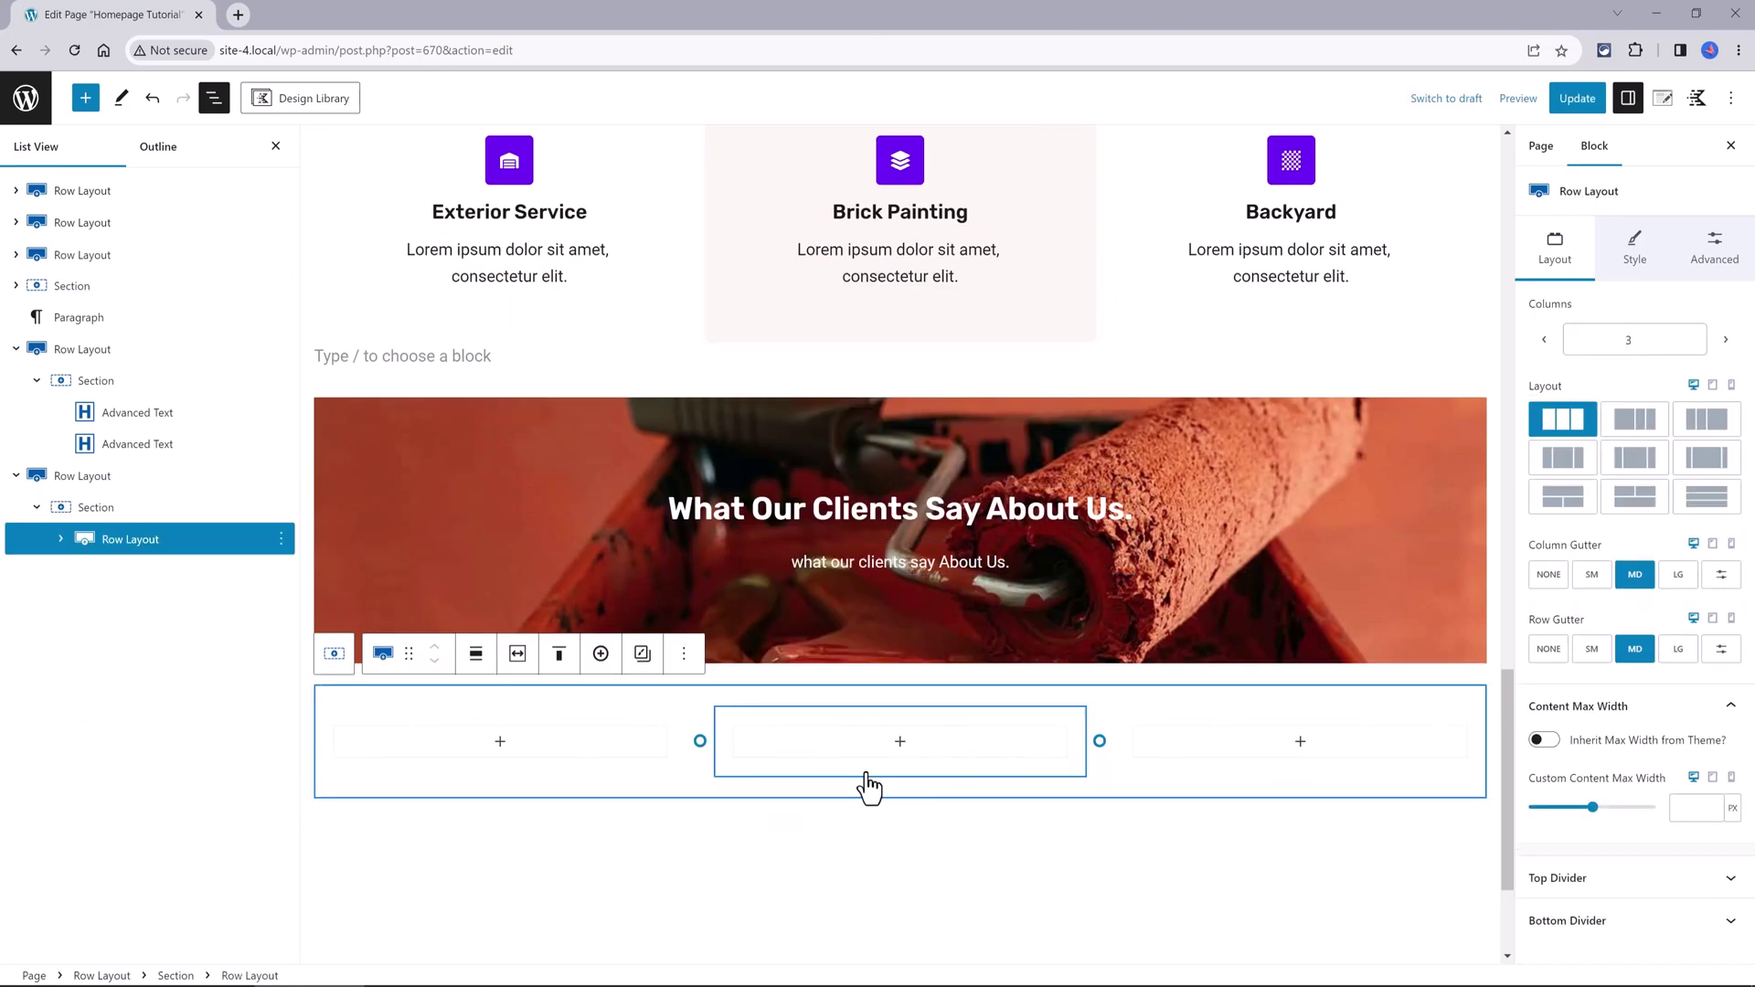
Add a Testimonials block to the row's first column.
left_click(496, 741)
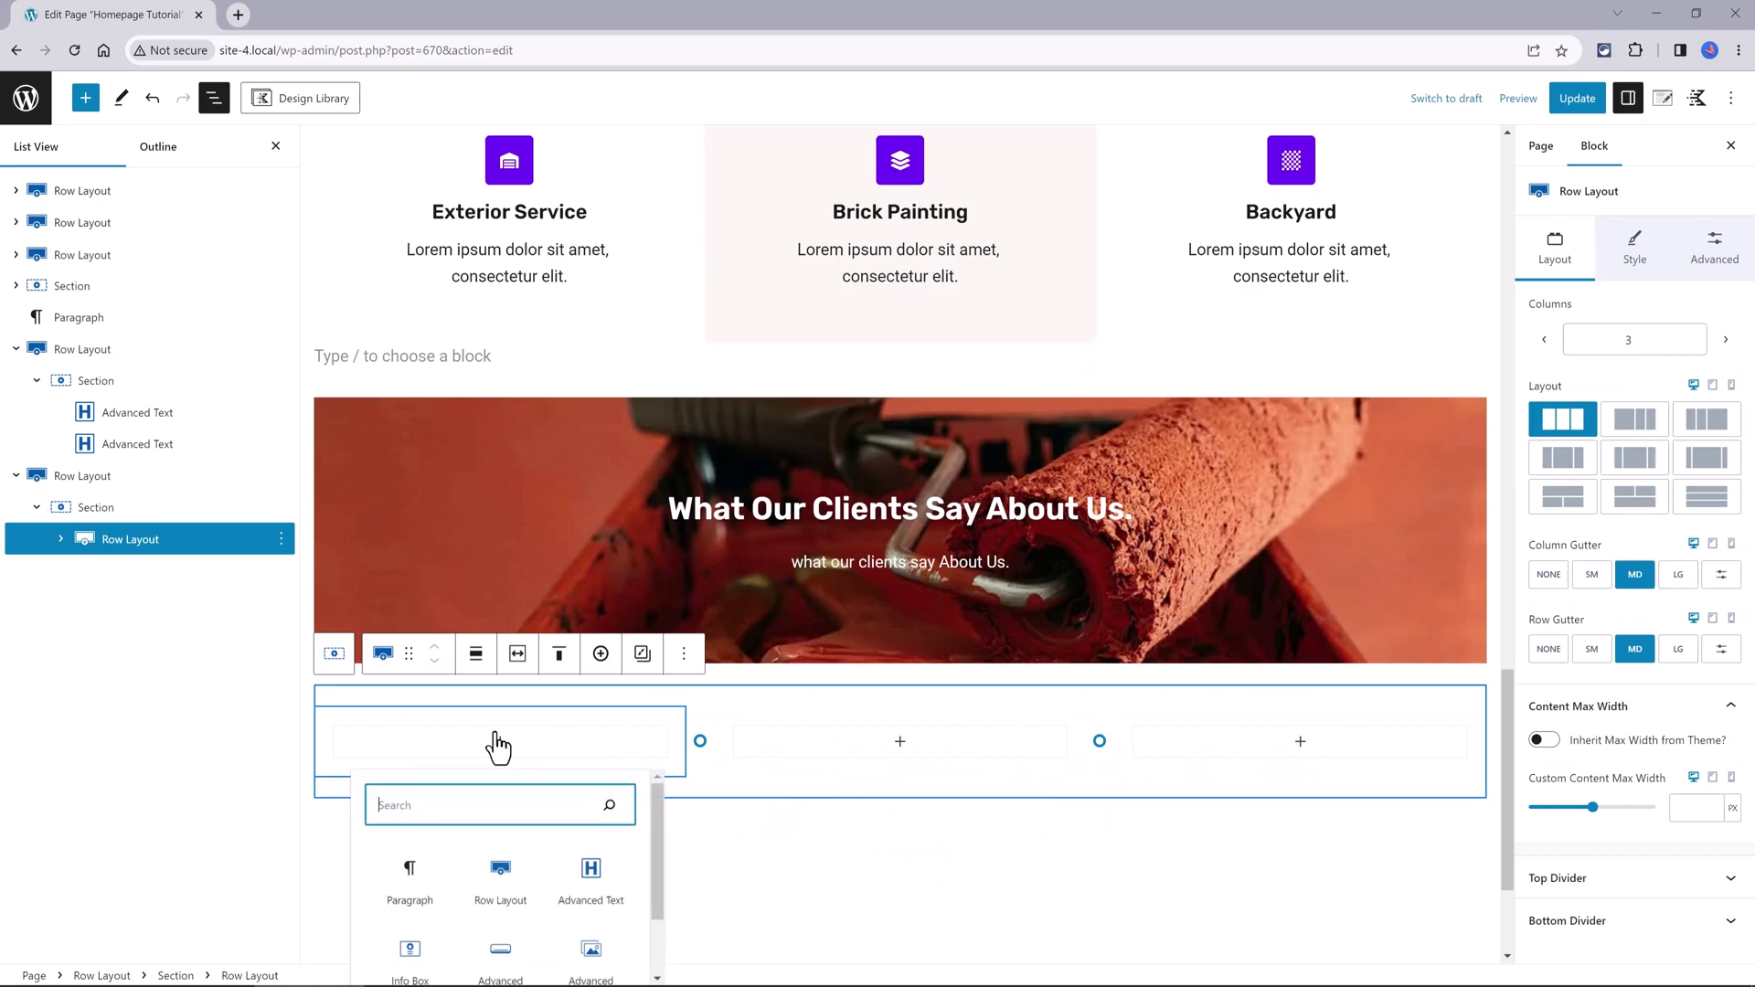
left_click_drag(651, 886, 655, 932)
left_click(496, 760)
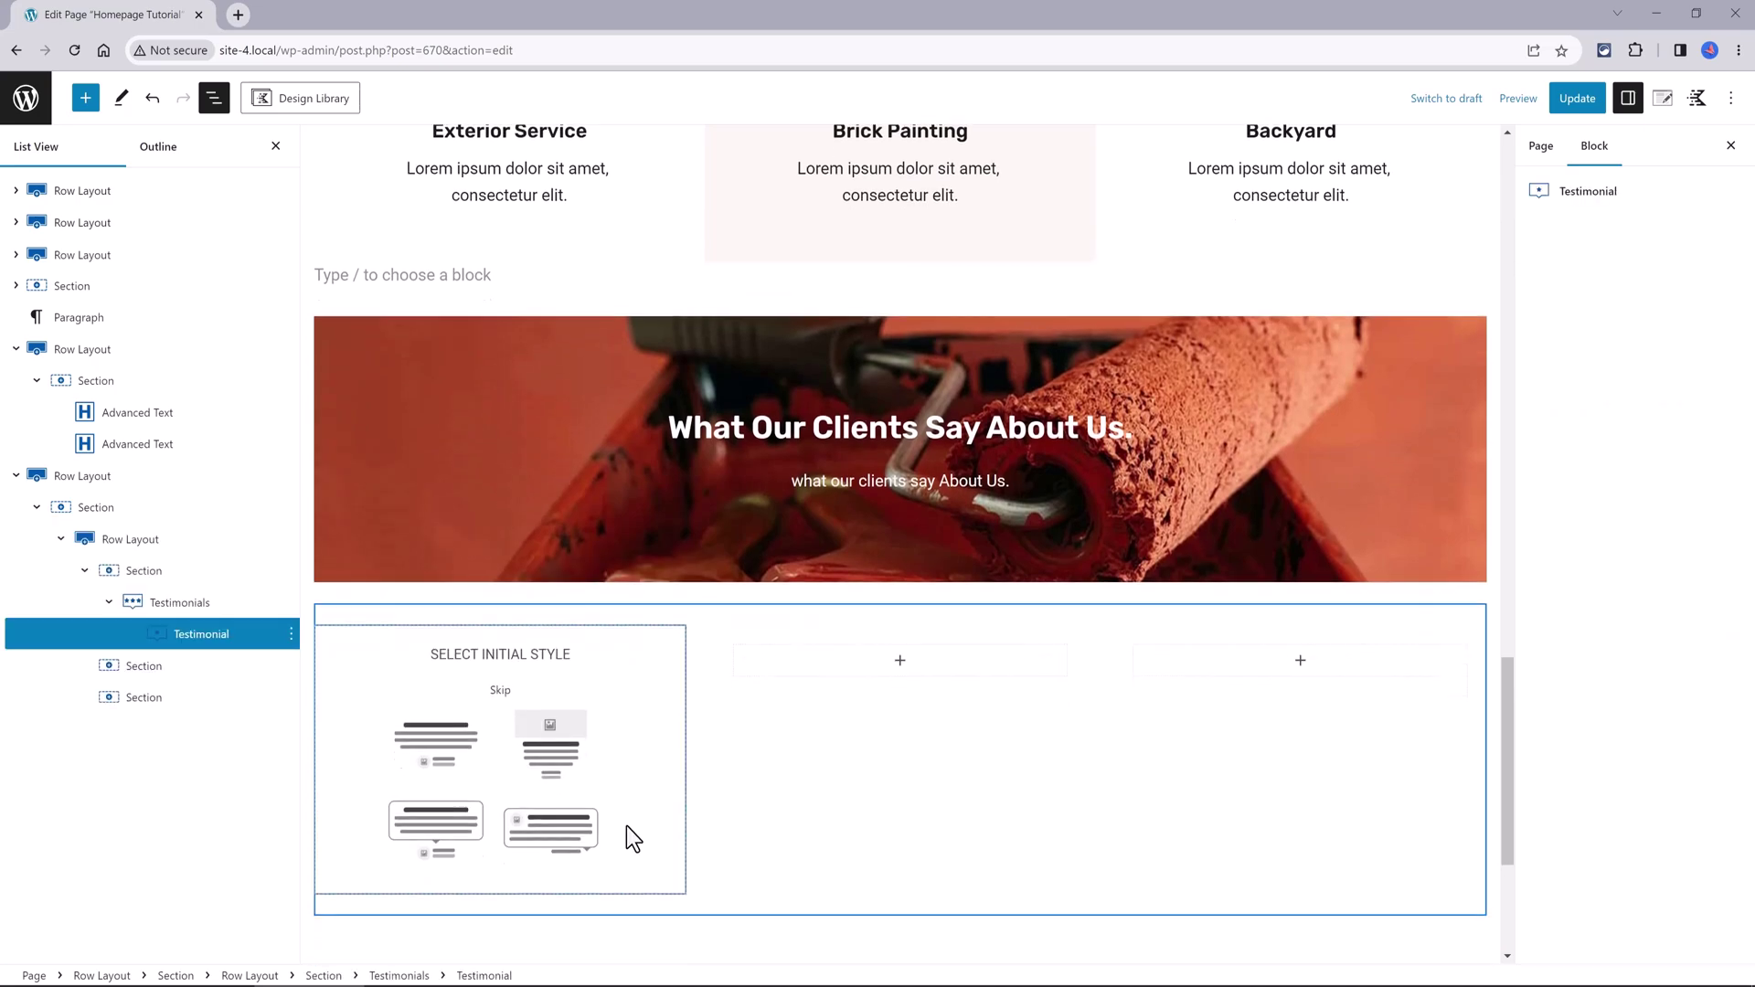
Apply the first testimonial card style and hide the title.
left_click(446, 720)
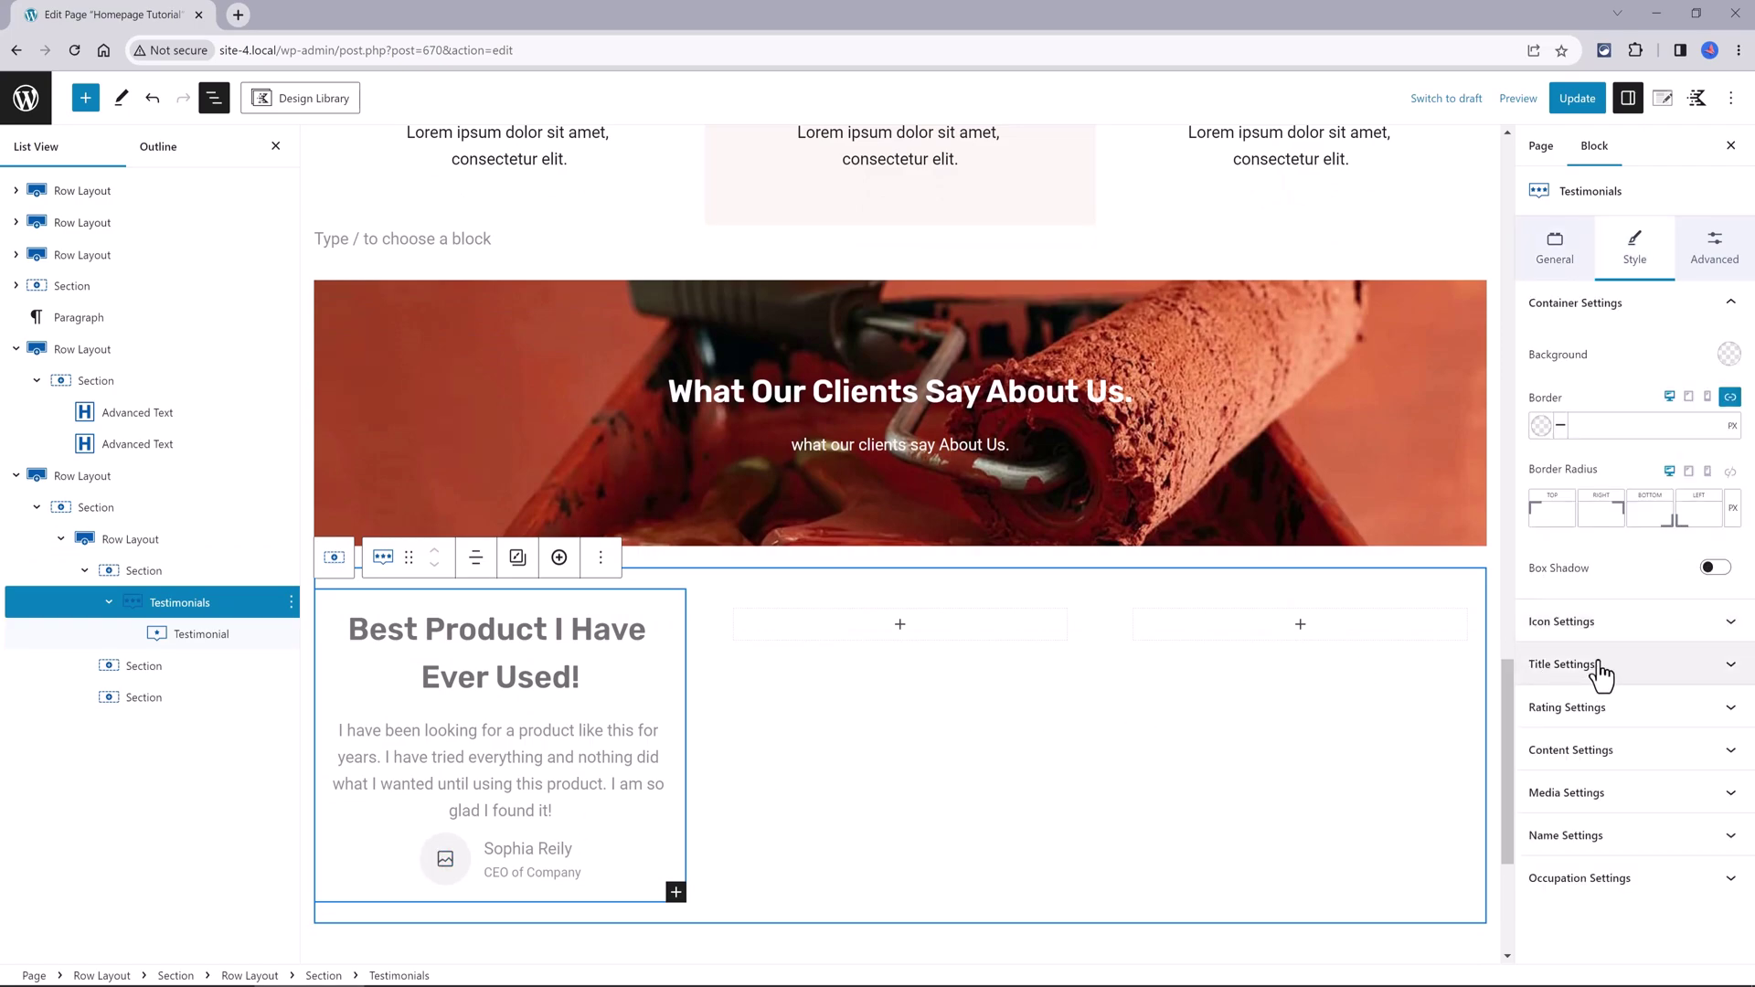
left_click(1601, 675)
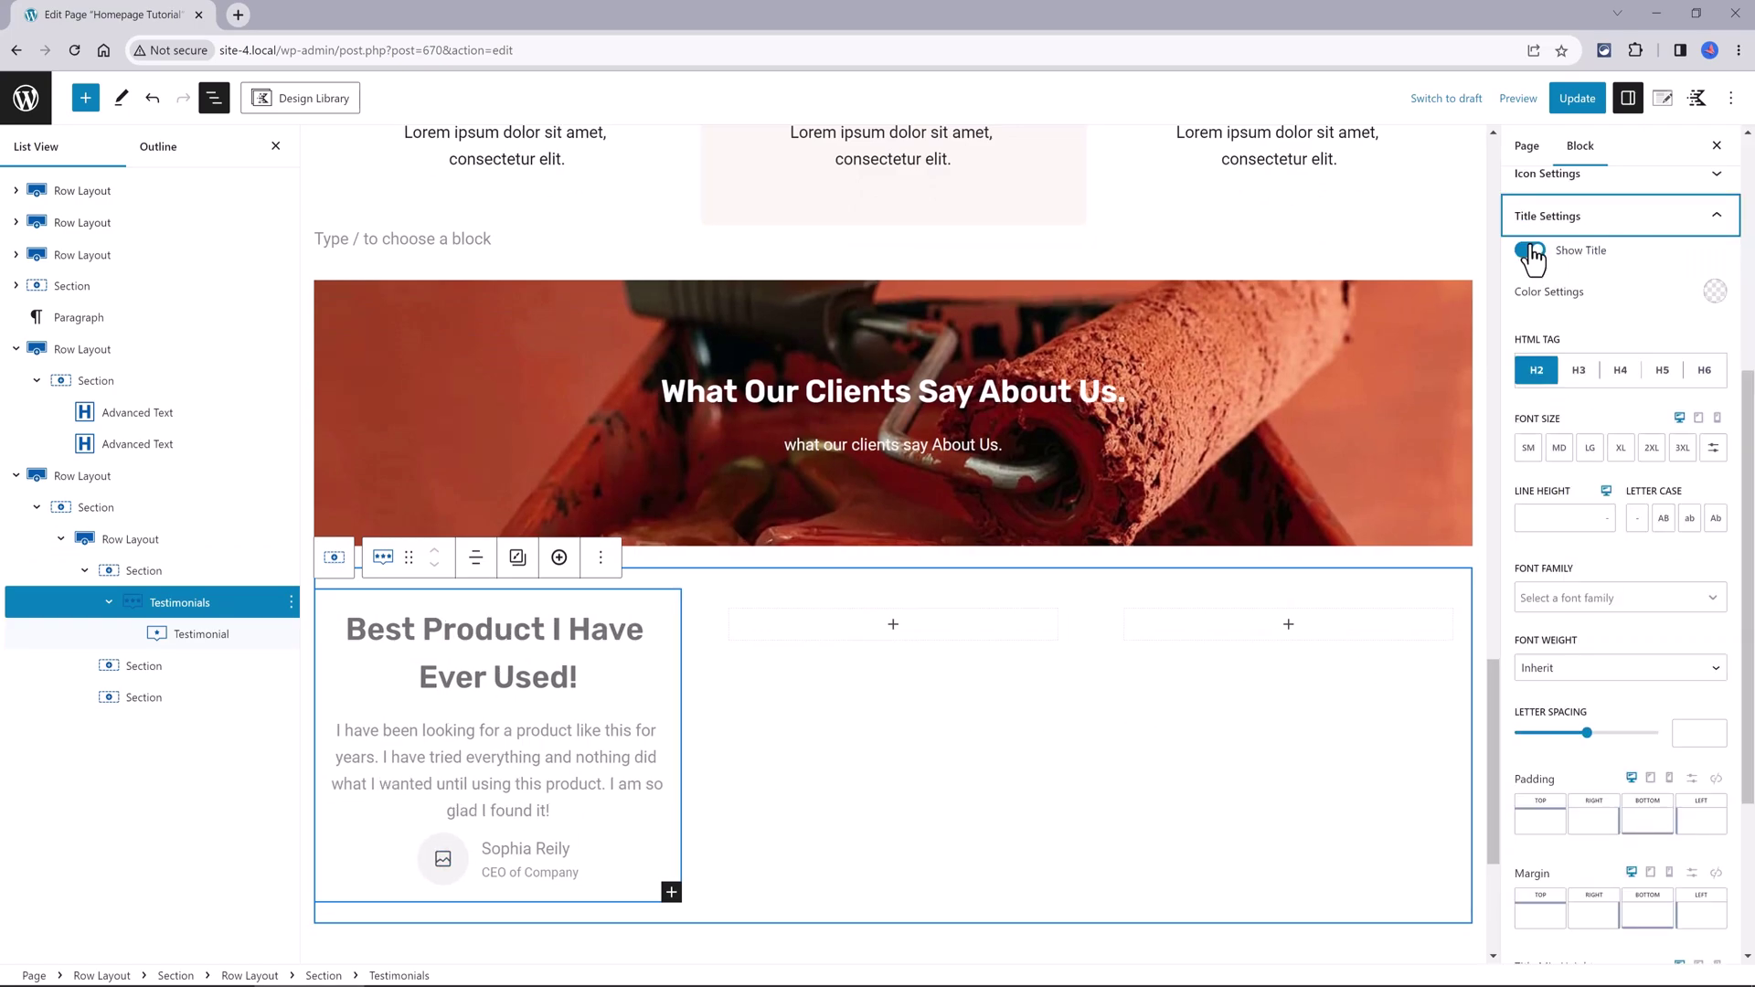
left_click(1530, 255)
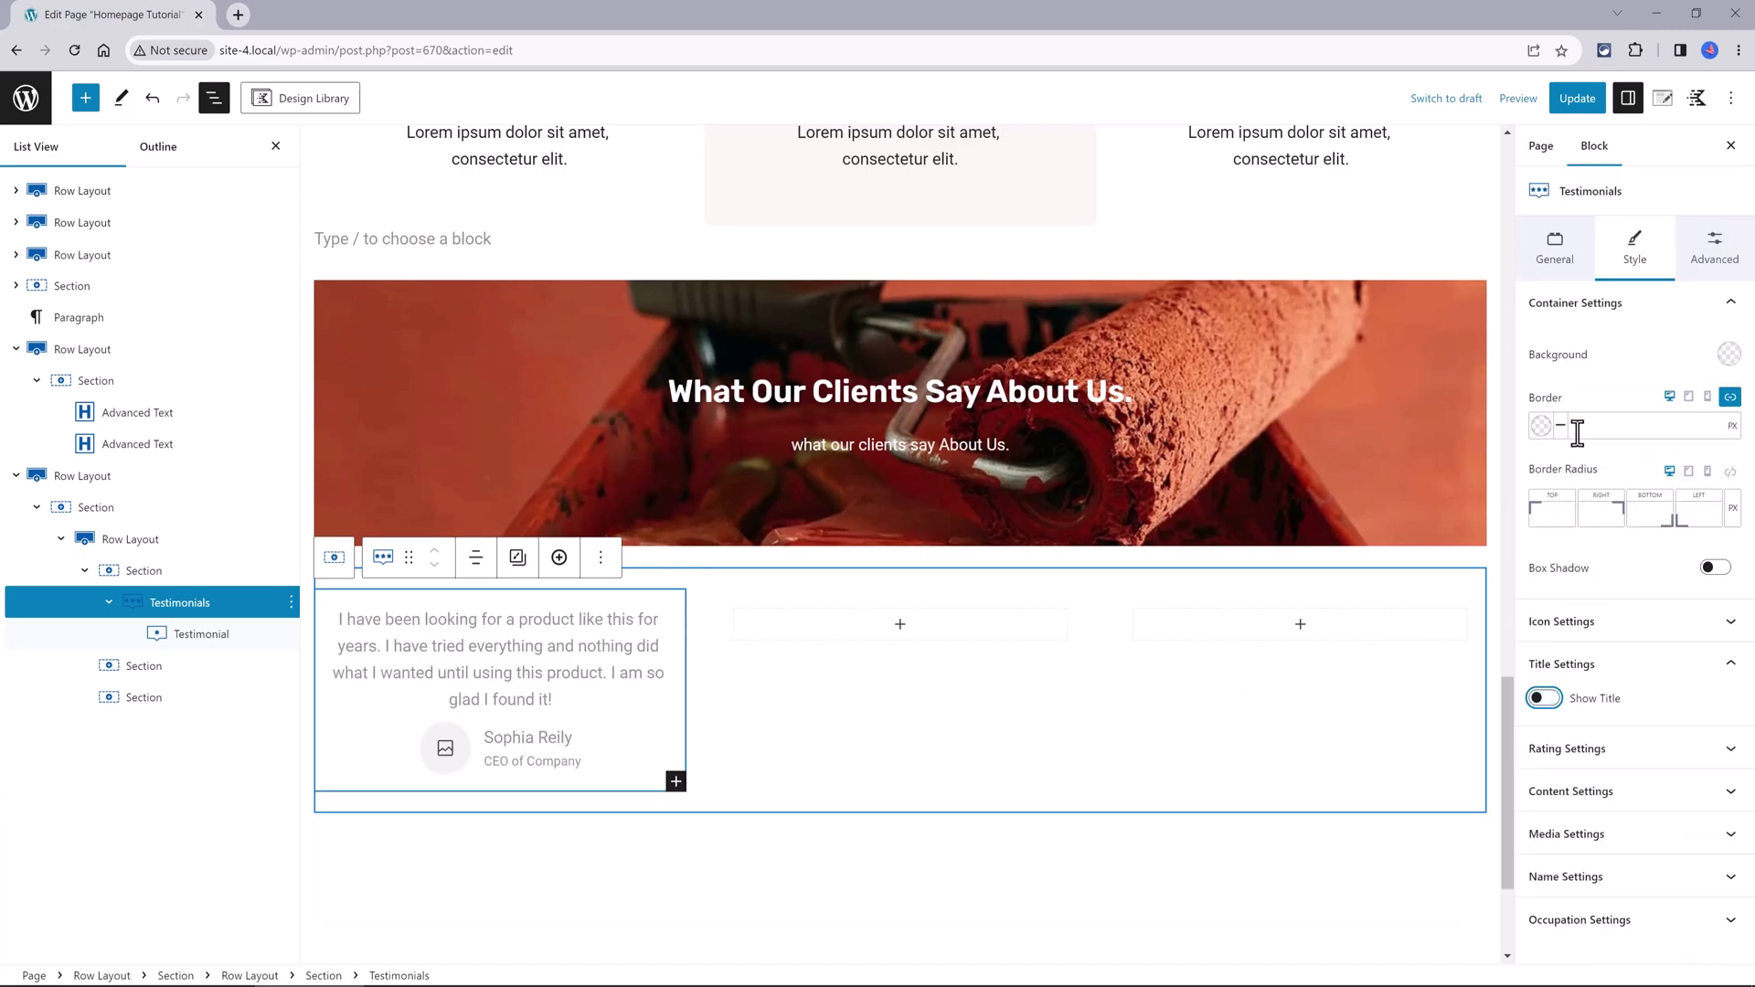
Turn on an orange star rating and left-align the testimonial text.
left_click(1565, 748)
left_click(1535, 776)
left_click(1712, 827)
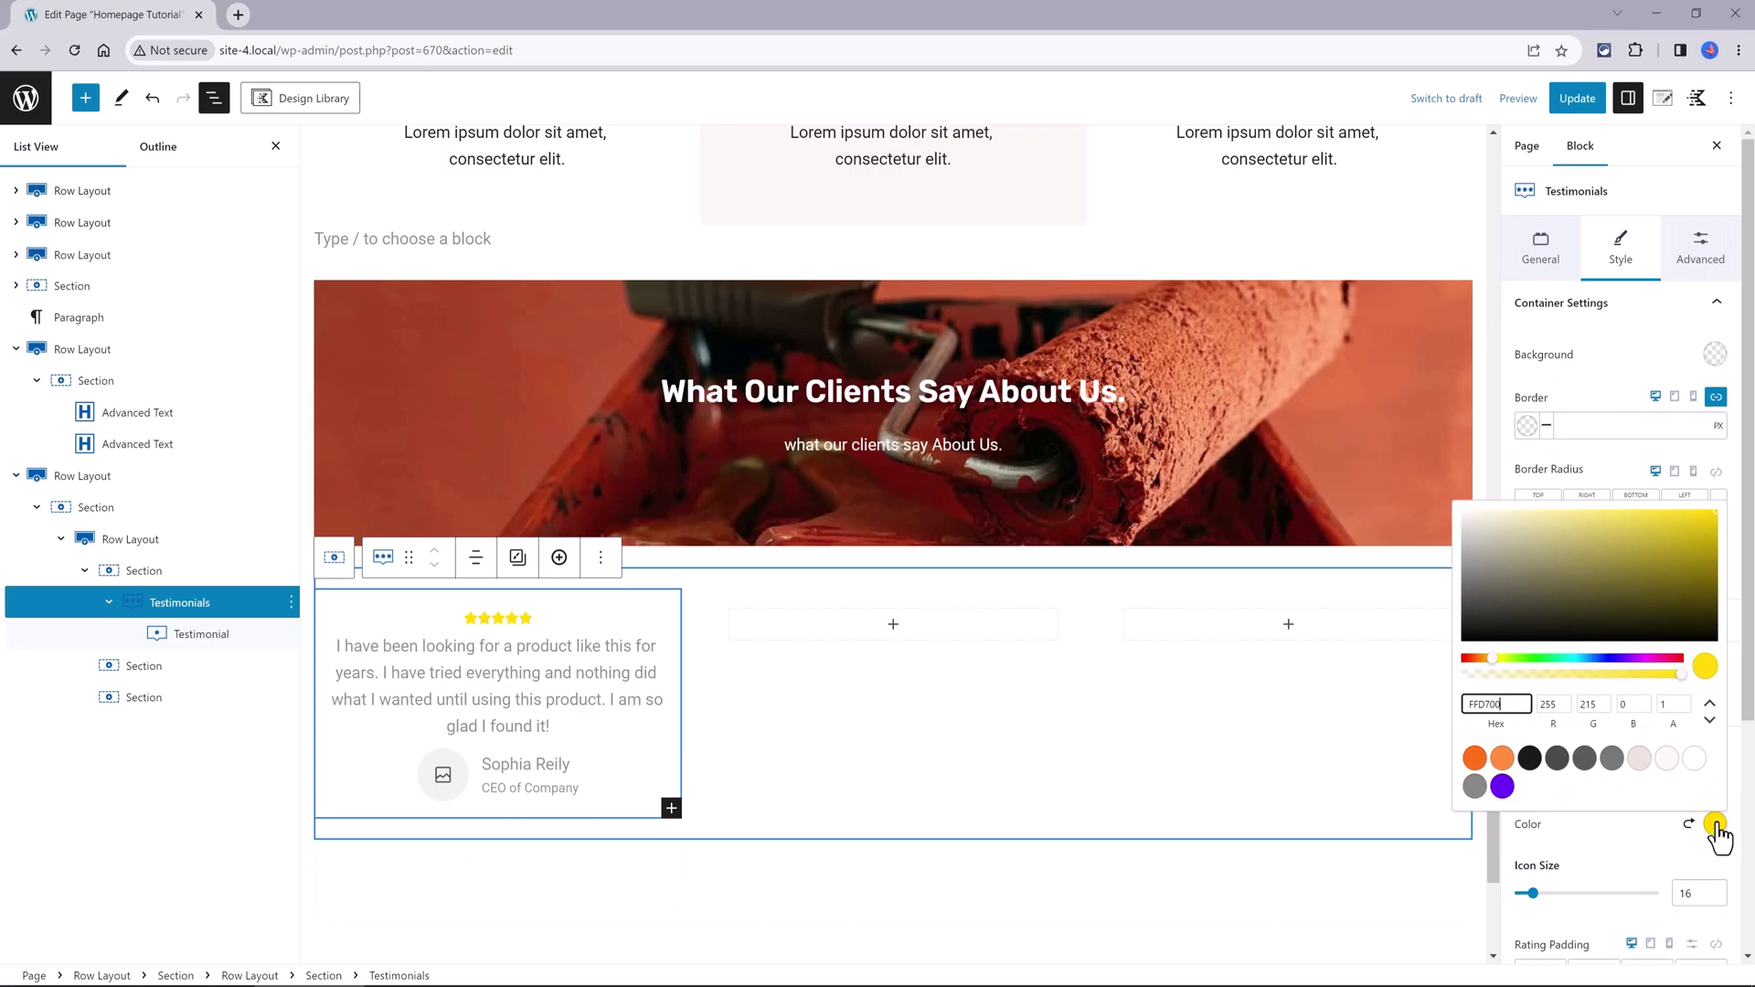
left_click(1501, 758)
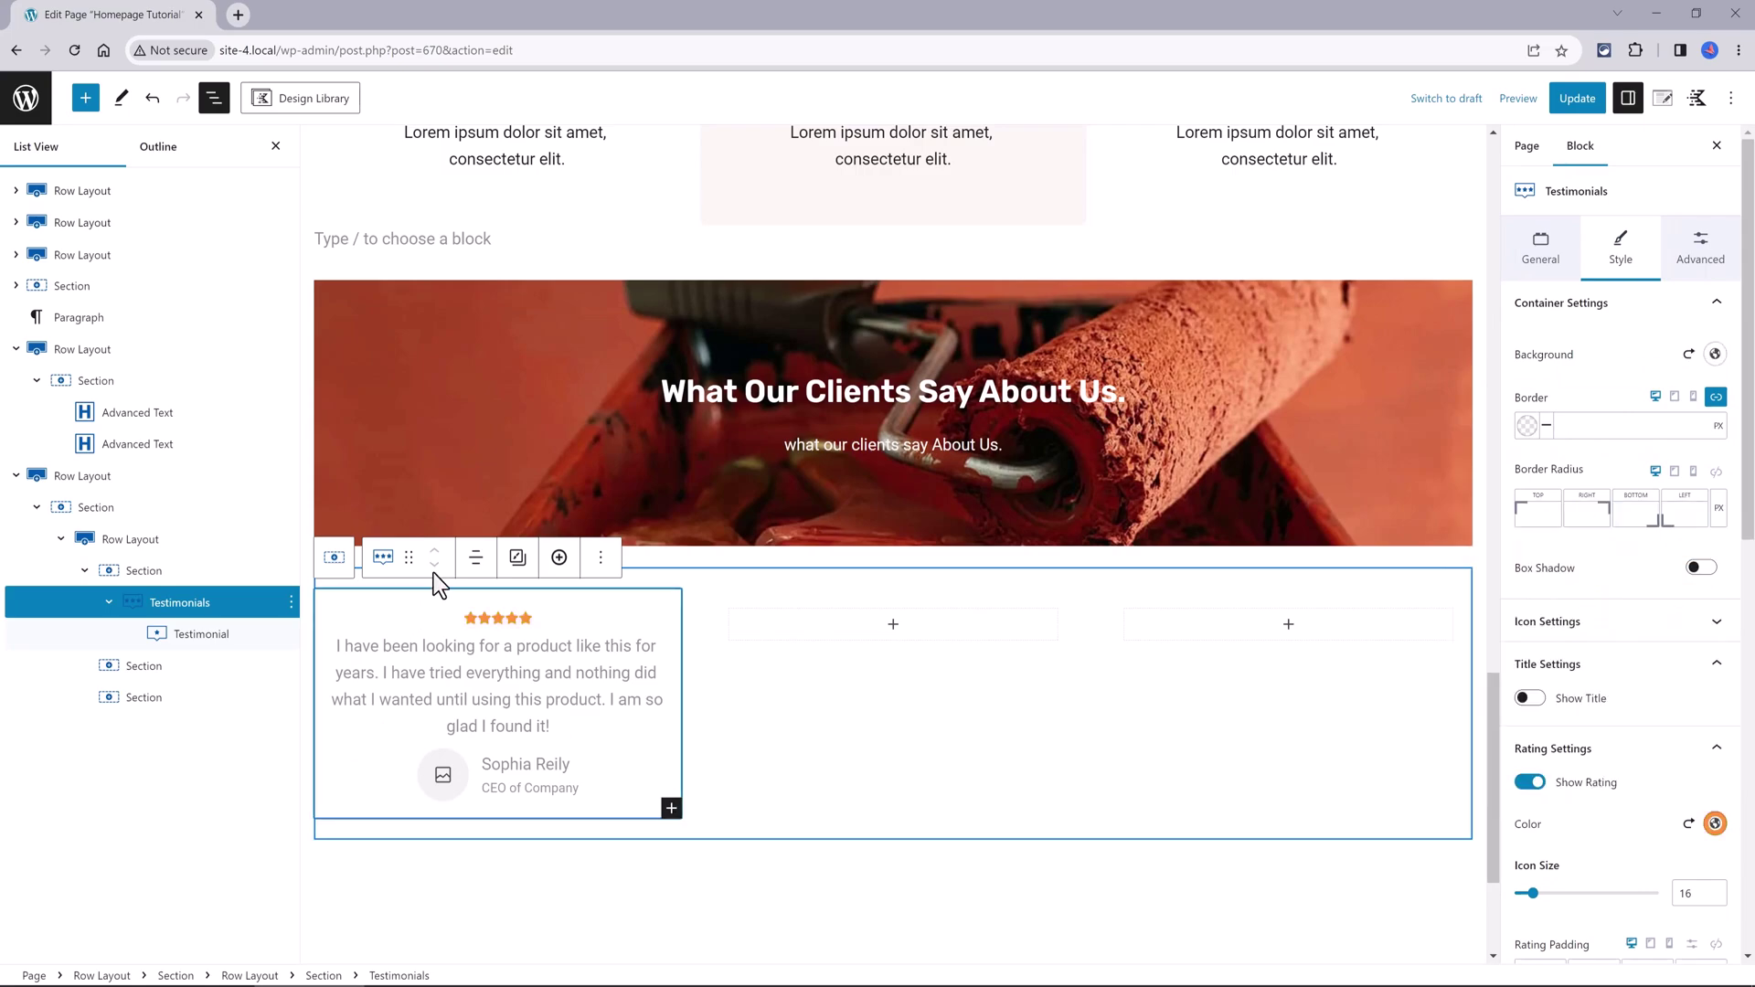
left_click(487, 564)
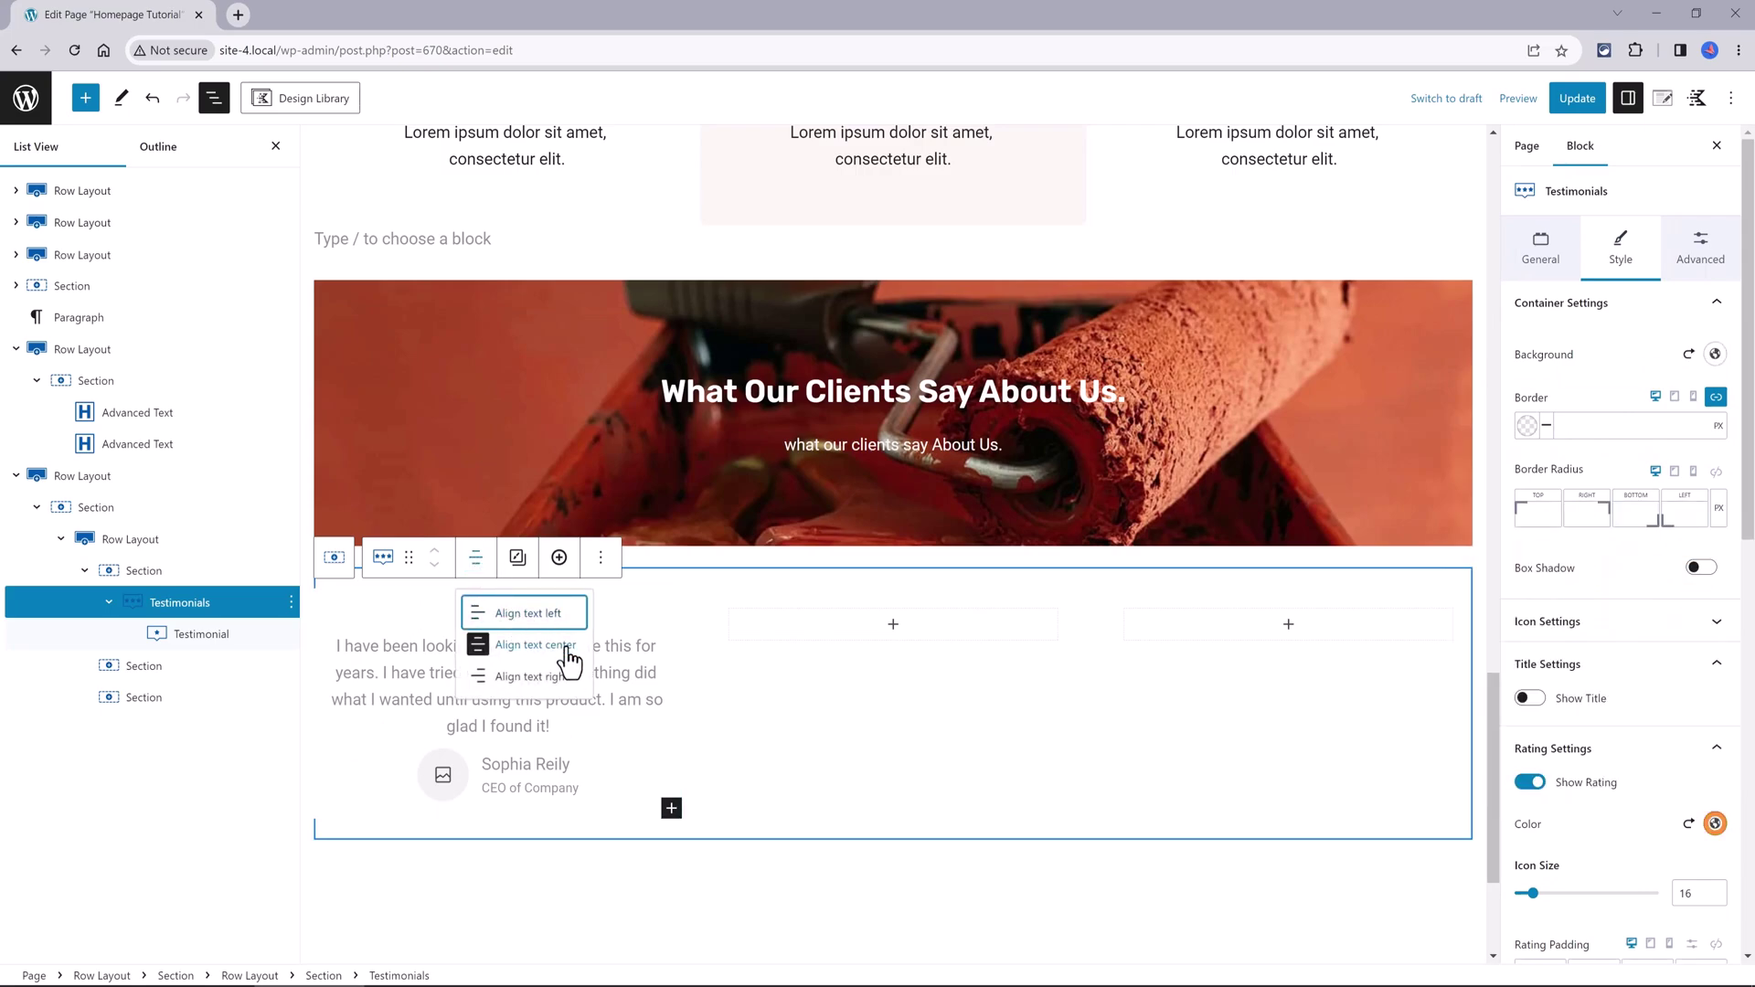
left_click(511, 612)
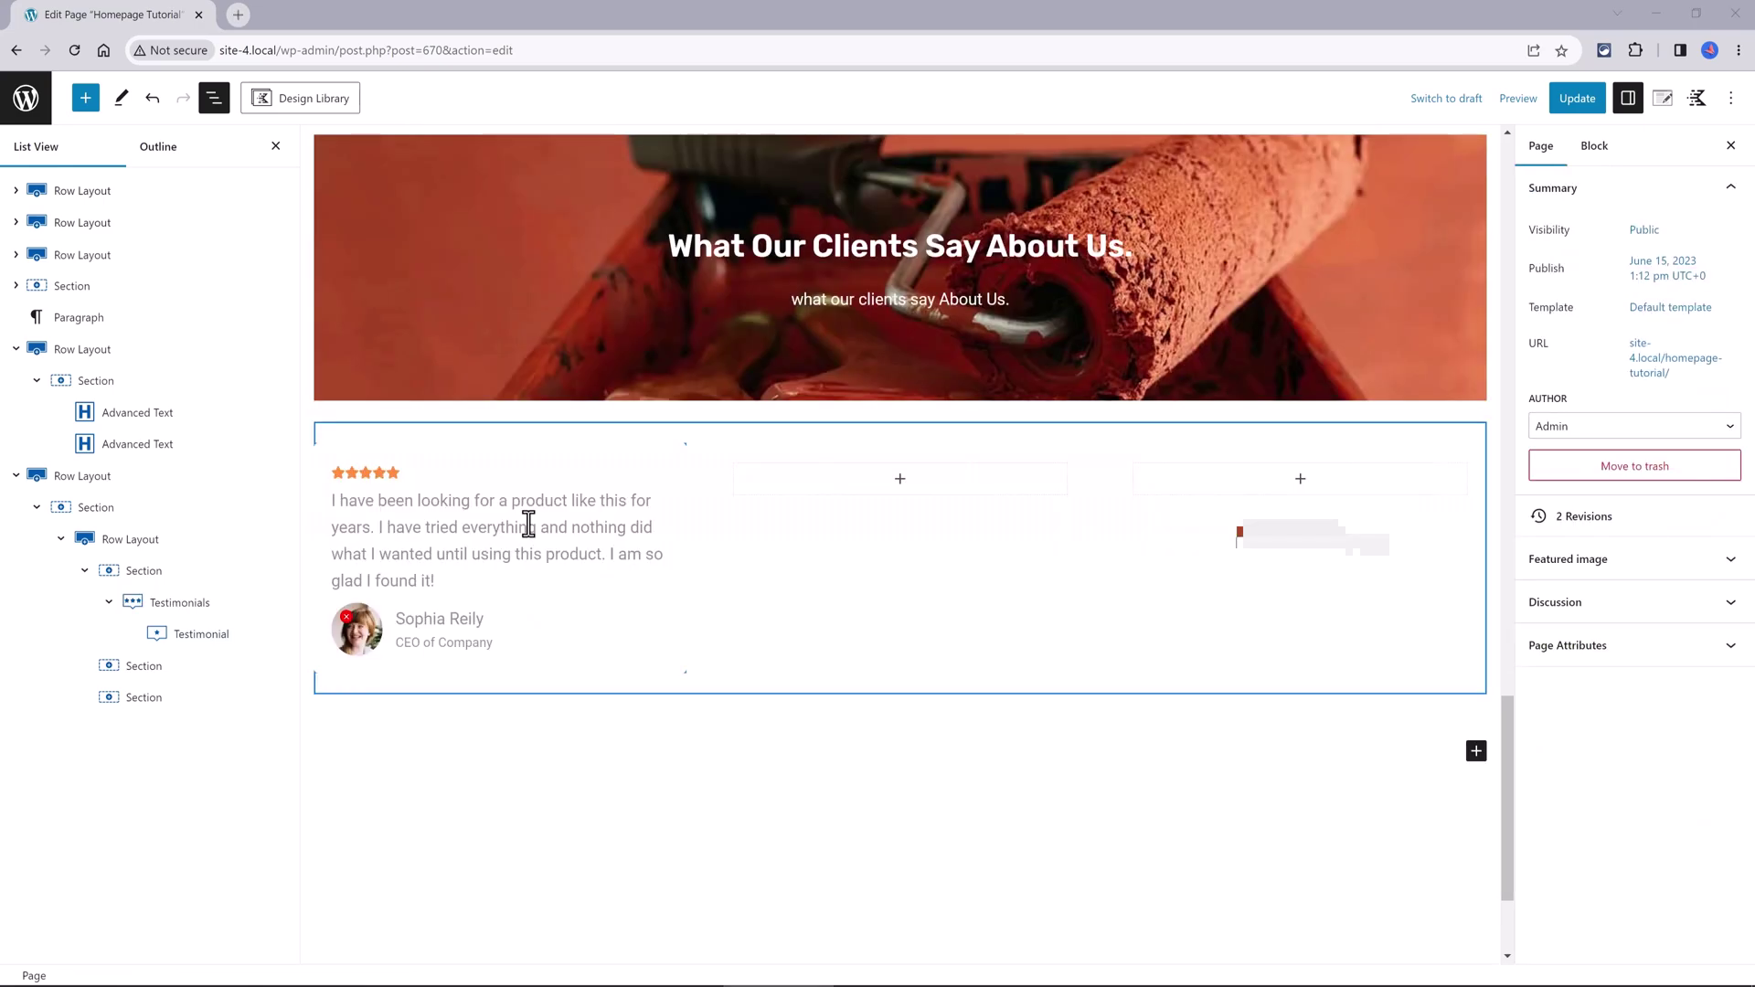
Copy the Testimonials block.
left_click(547, 484)
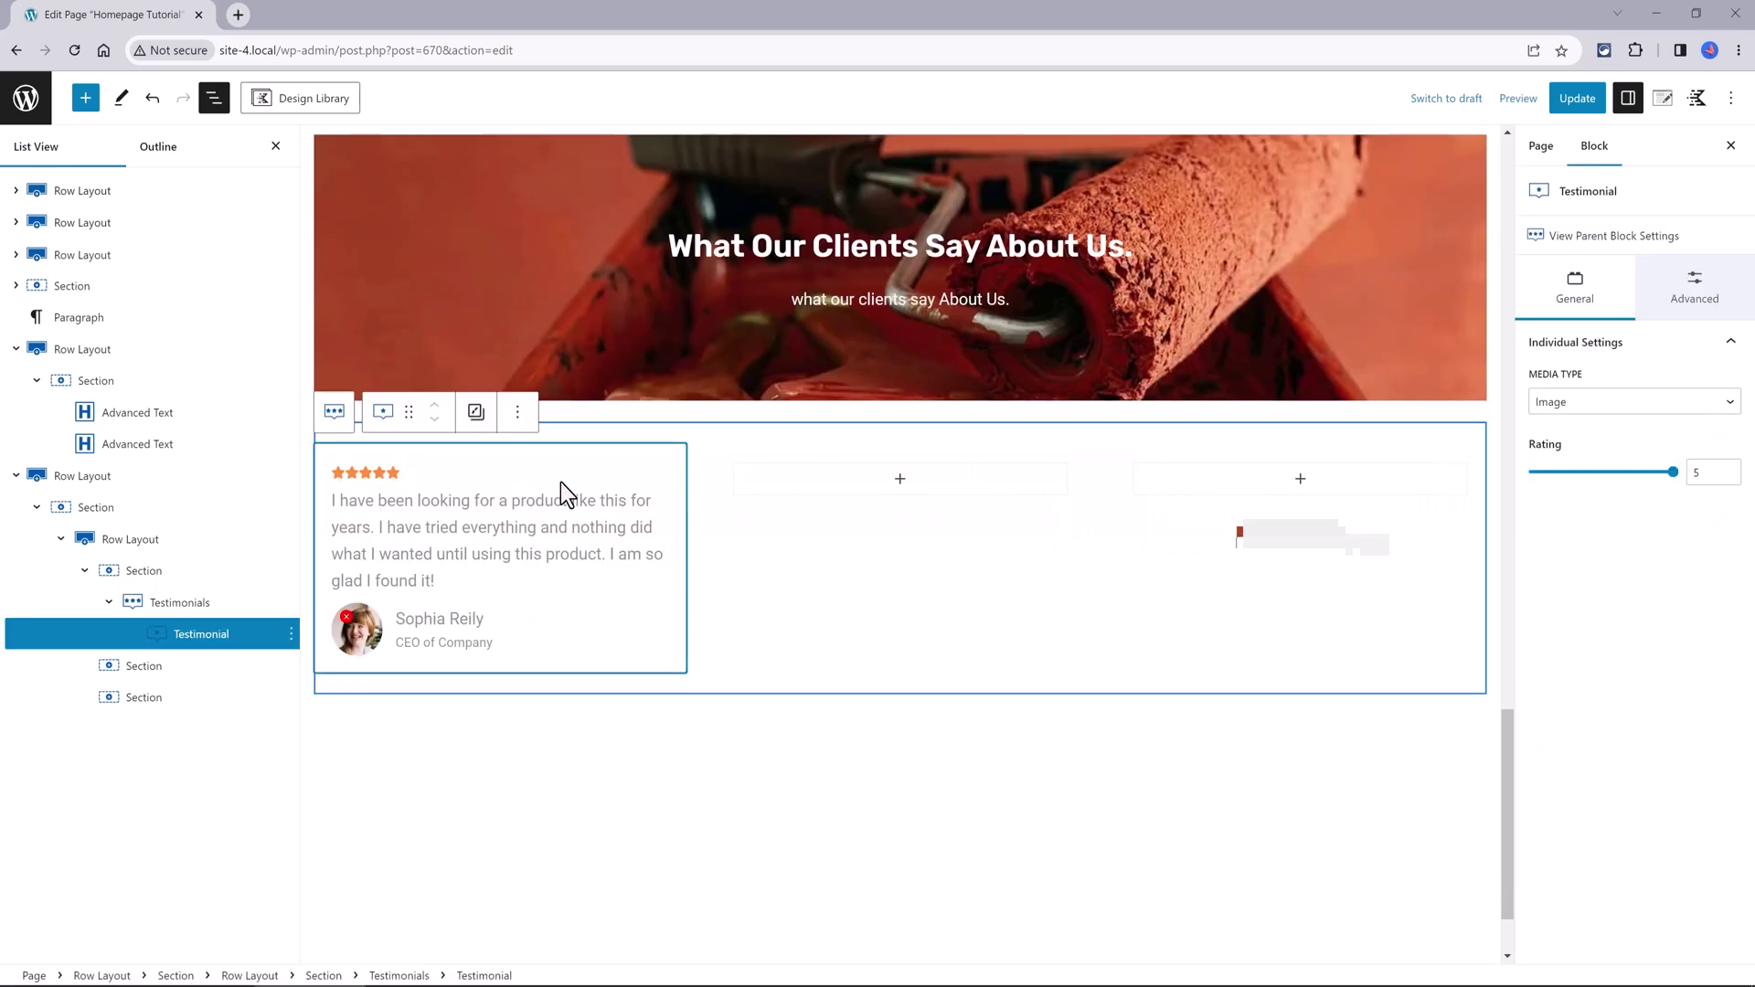
left_click(220, 605)
left_click(600, 411)
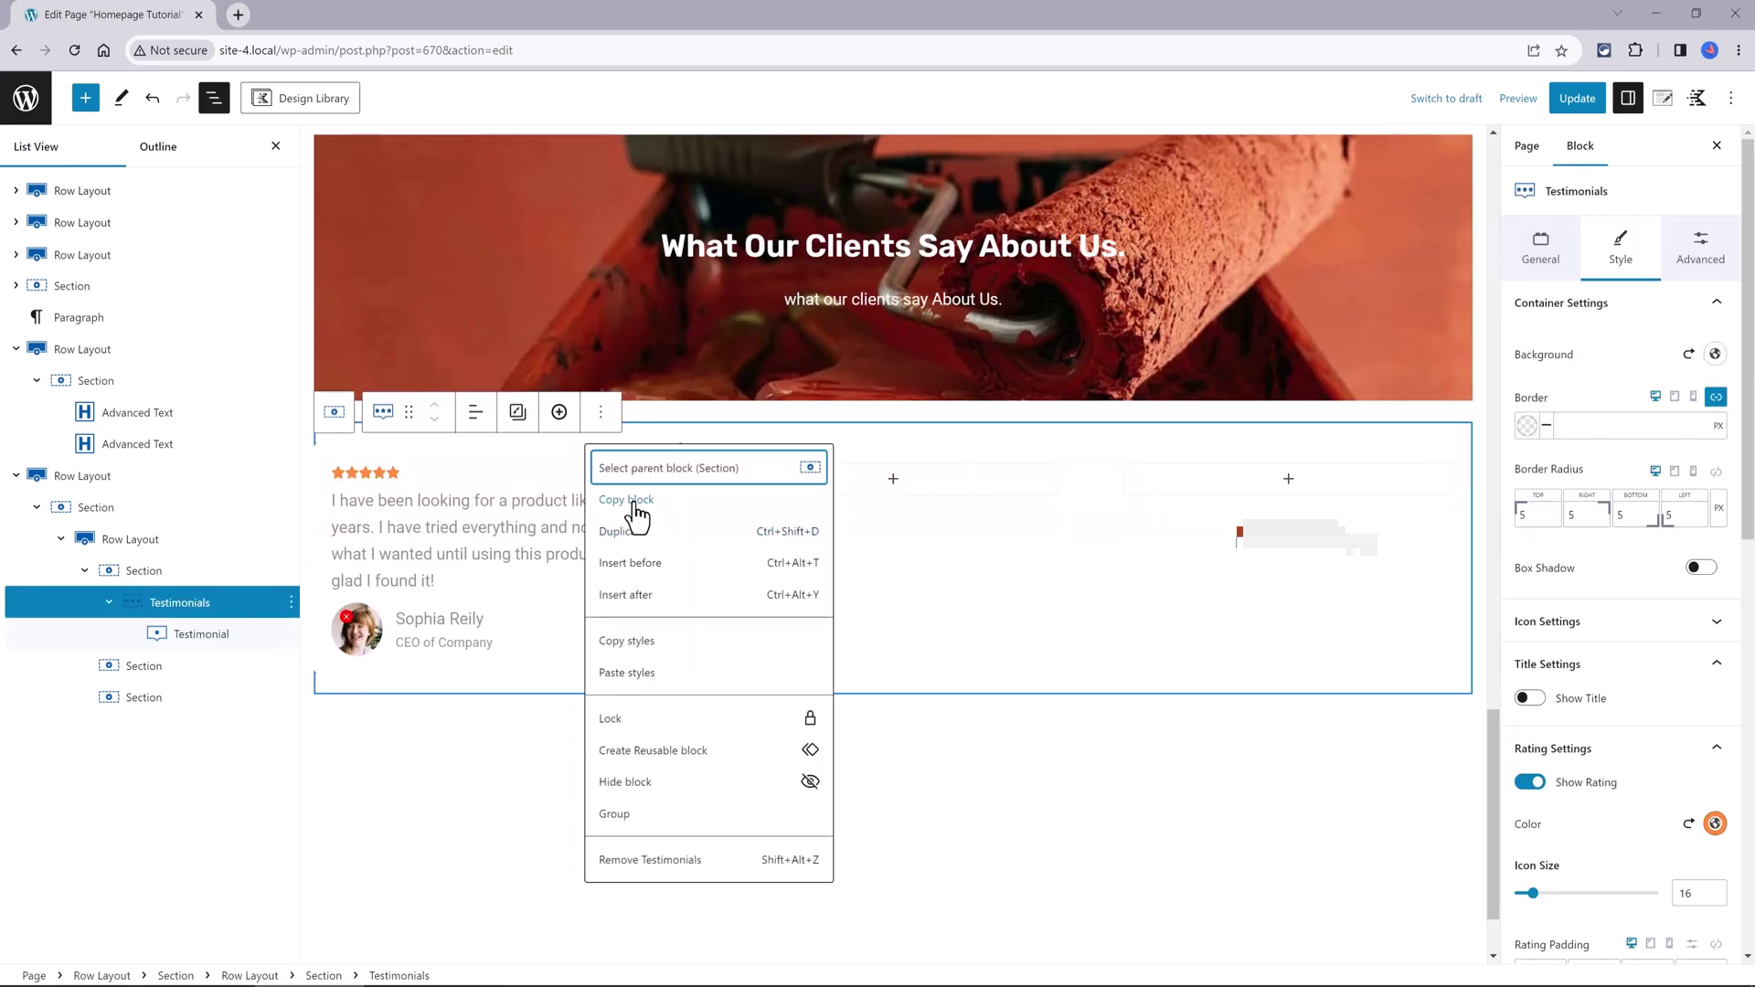
left_click(636, 503)
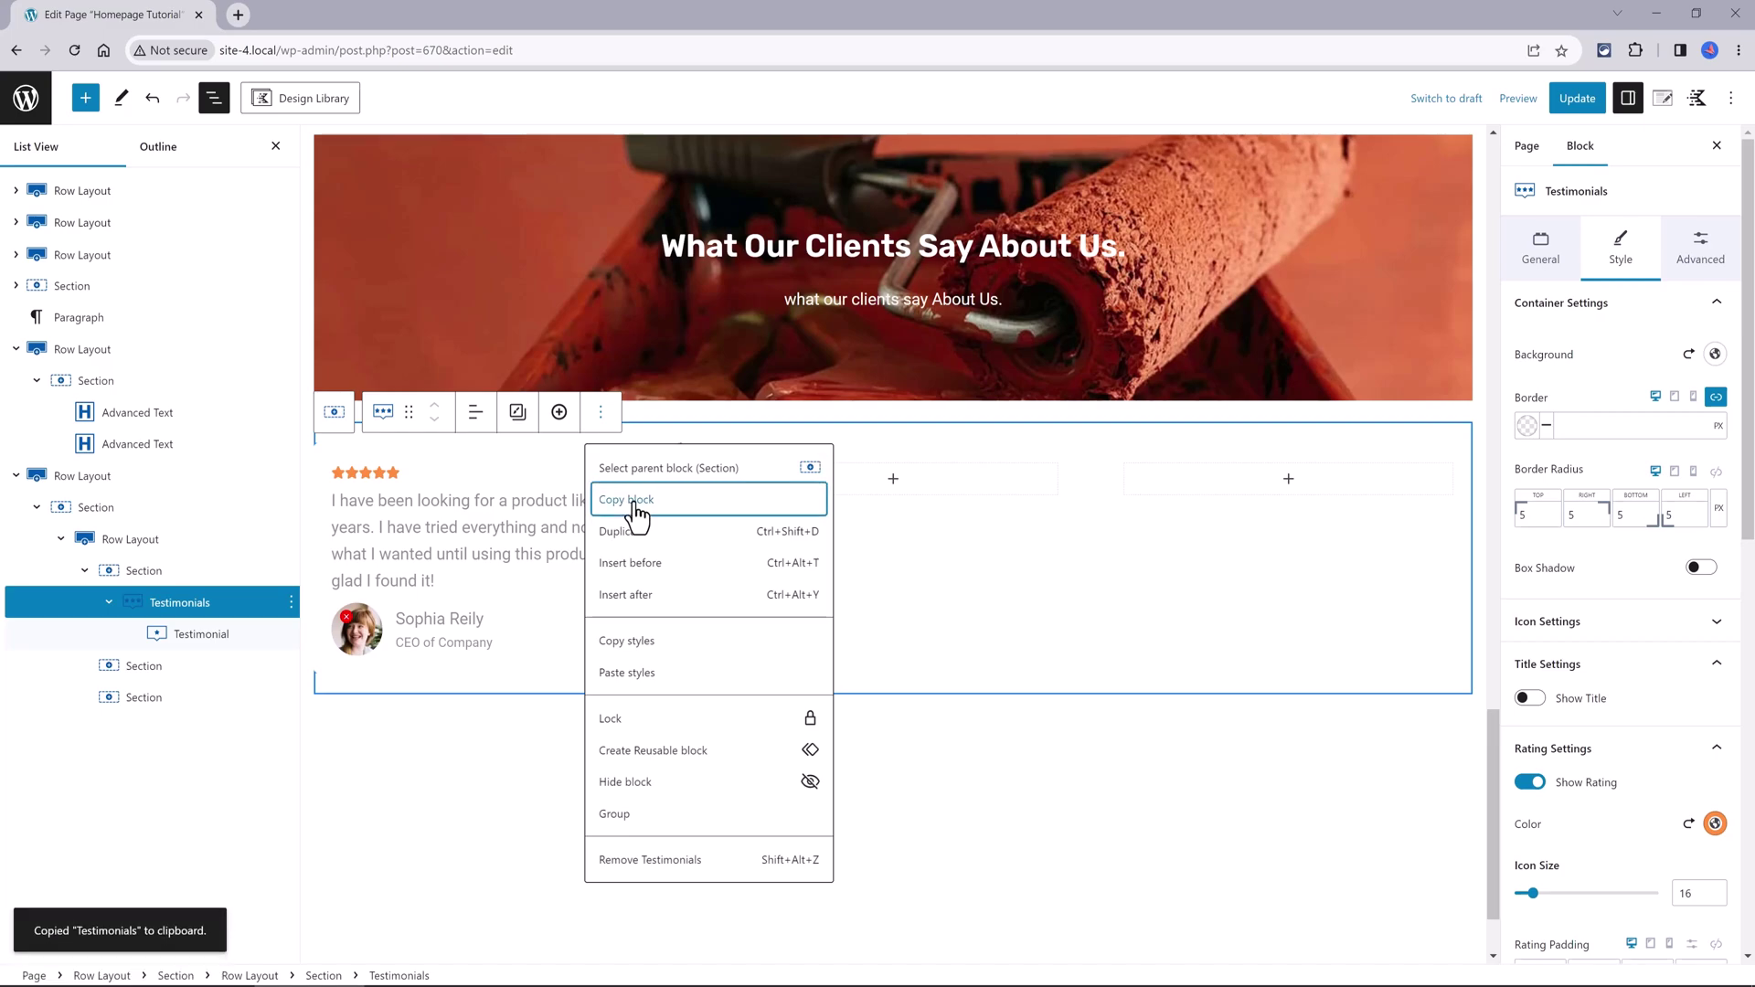
Paste the testimonial copy into the empty middle and third columns.
left_click(902, 550)
key("ctrl+v")
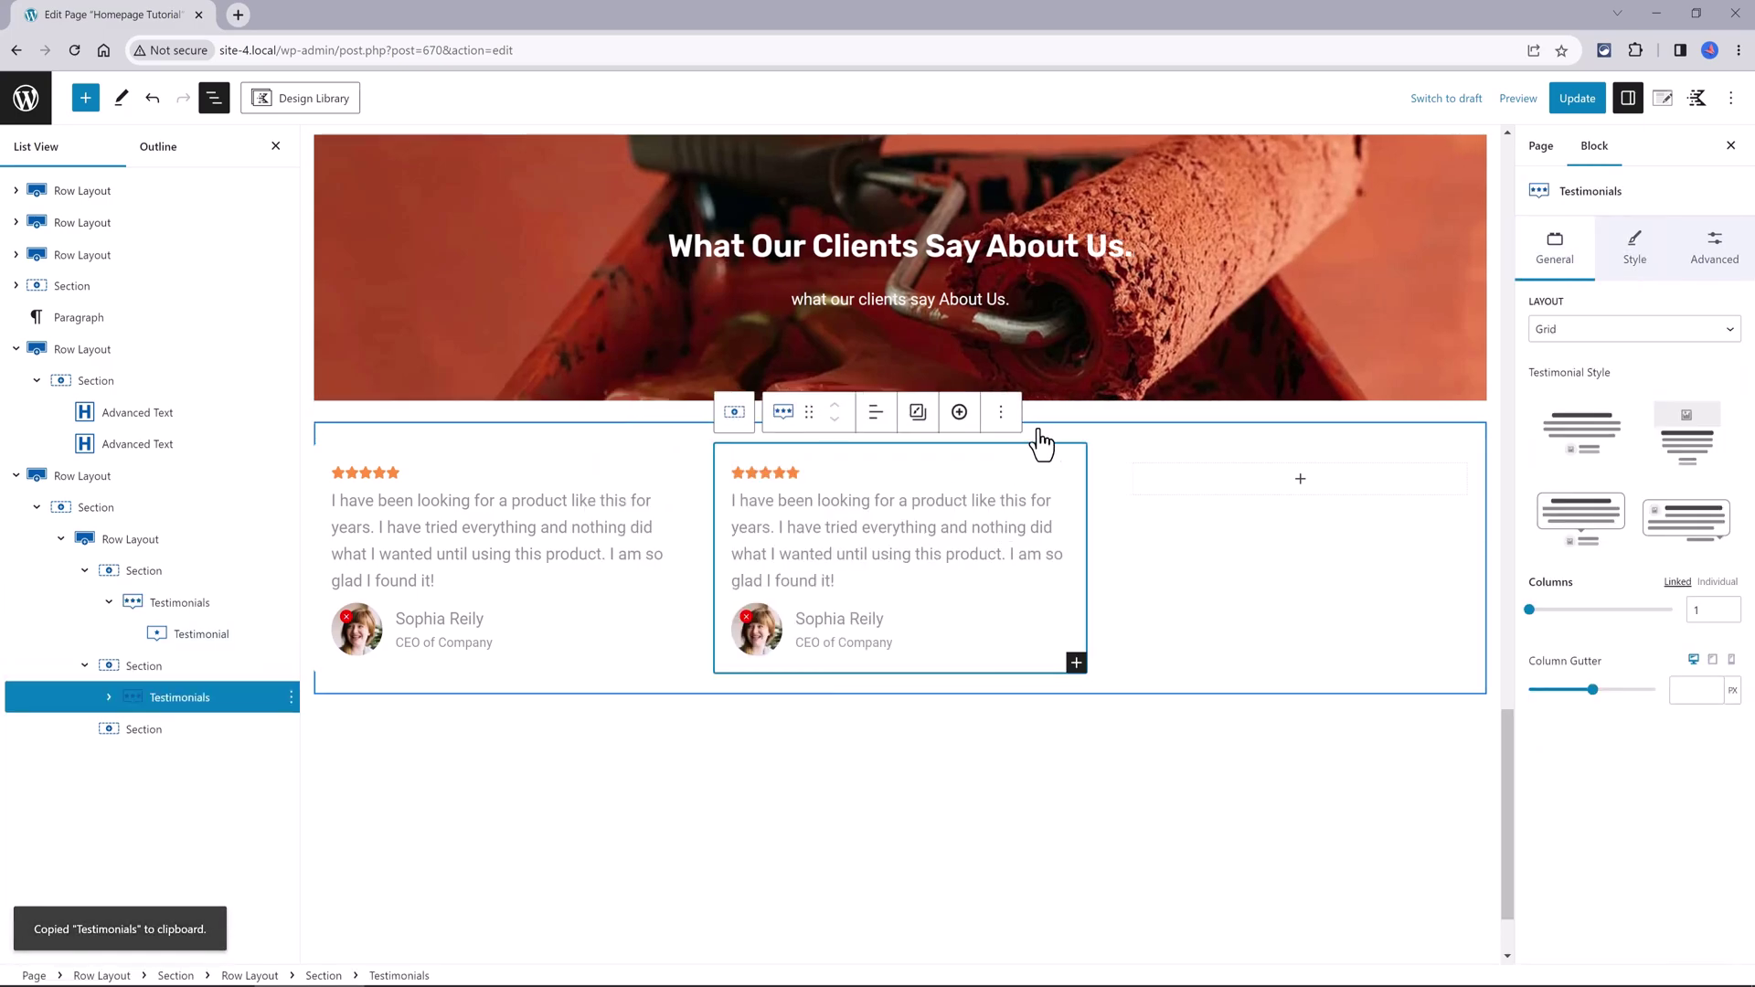
left_click(1335, 457)
key("ctrl+v")
left_click(127, 484)
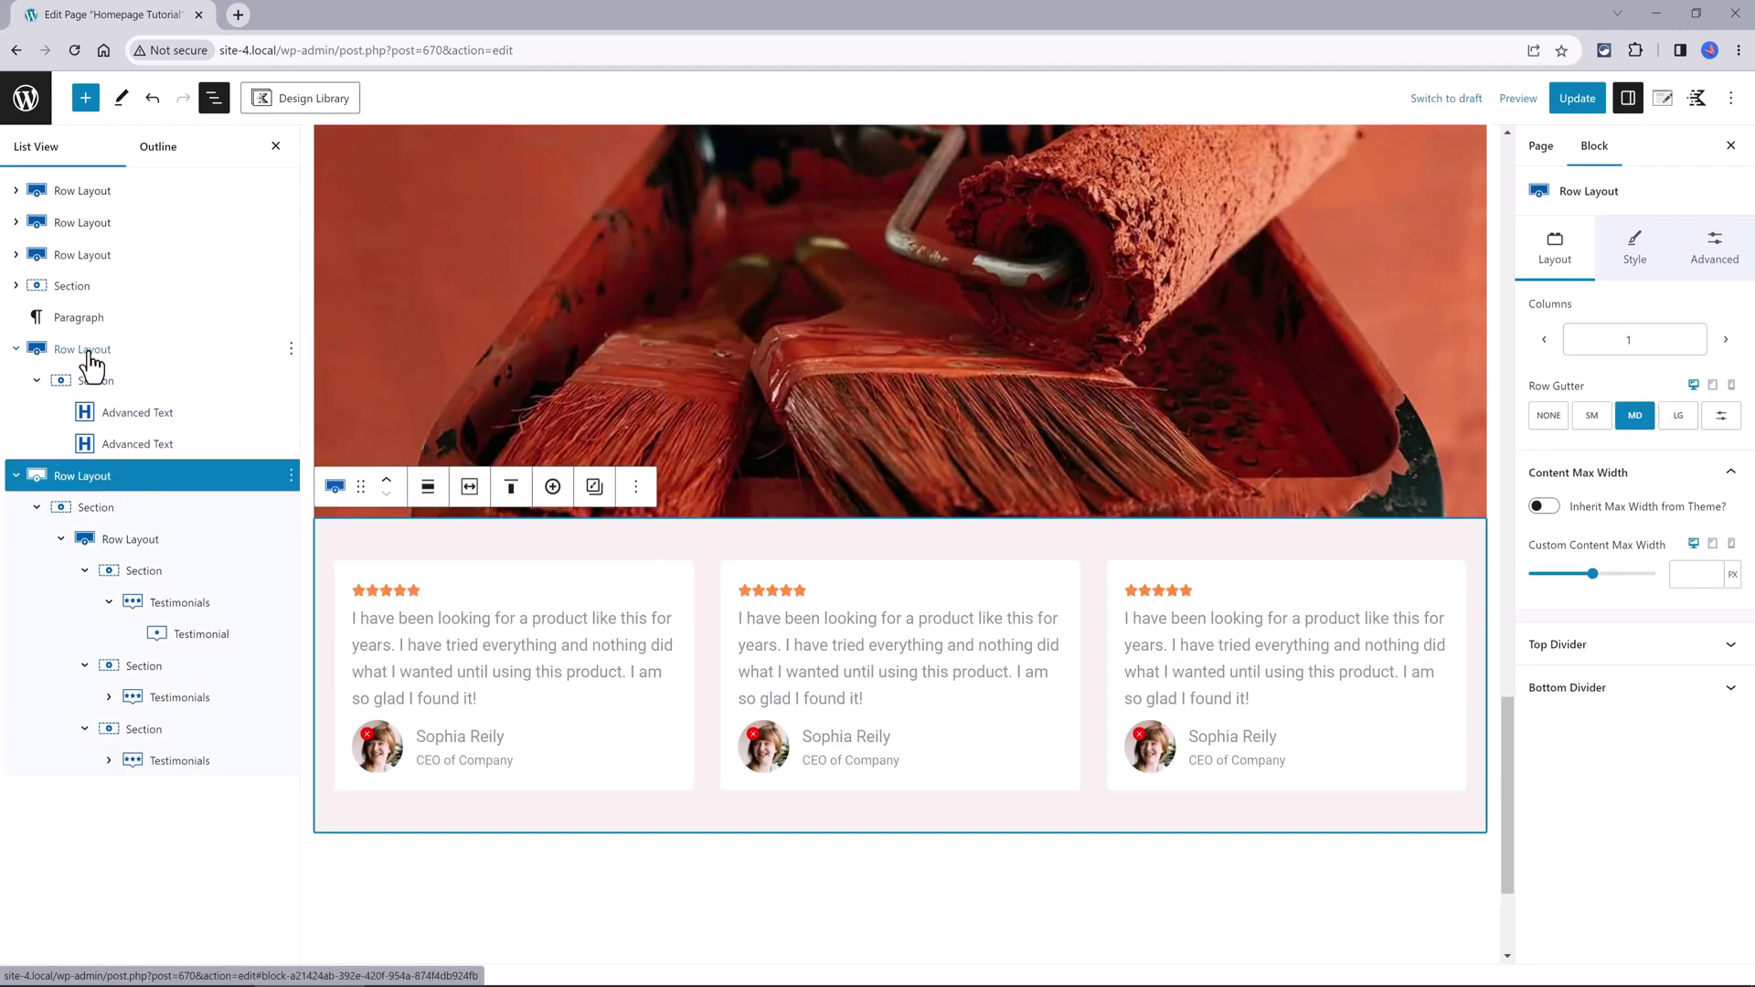
Set the testimonials row's top margin to -15 so the cards overlap the banner.
left_click(1718, 262)
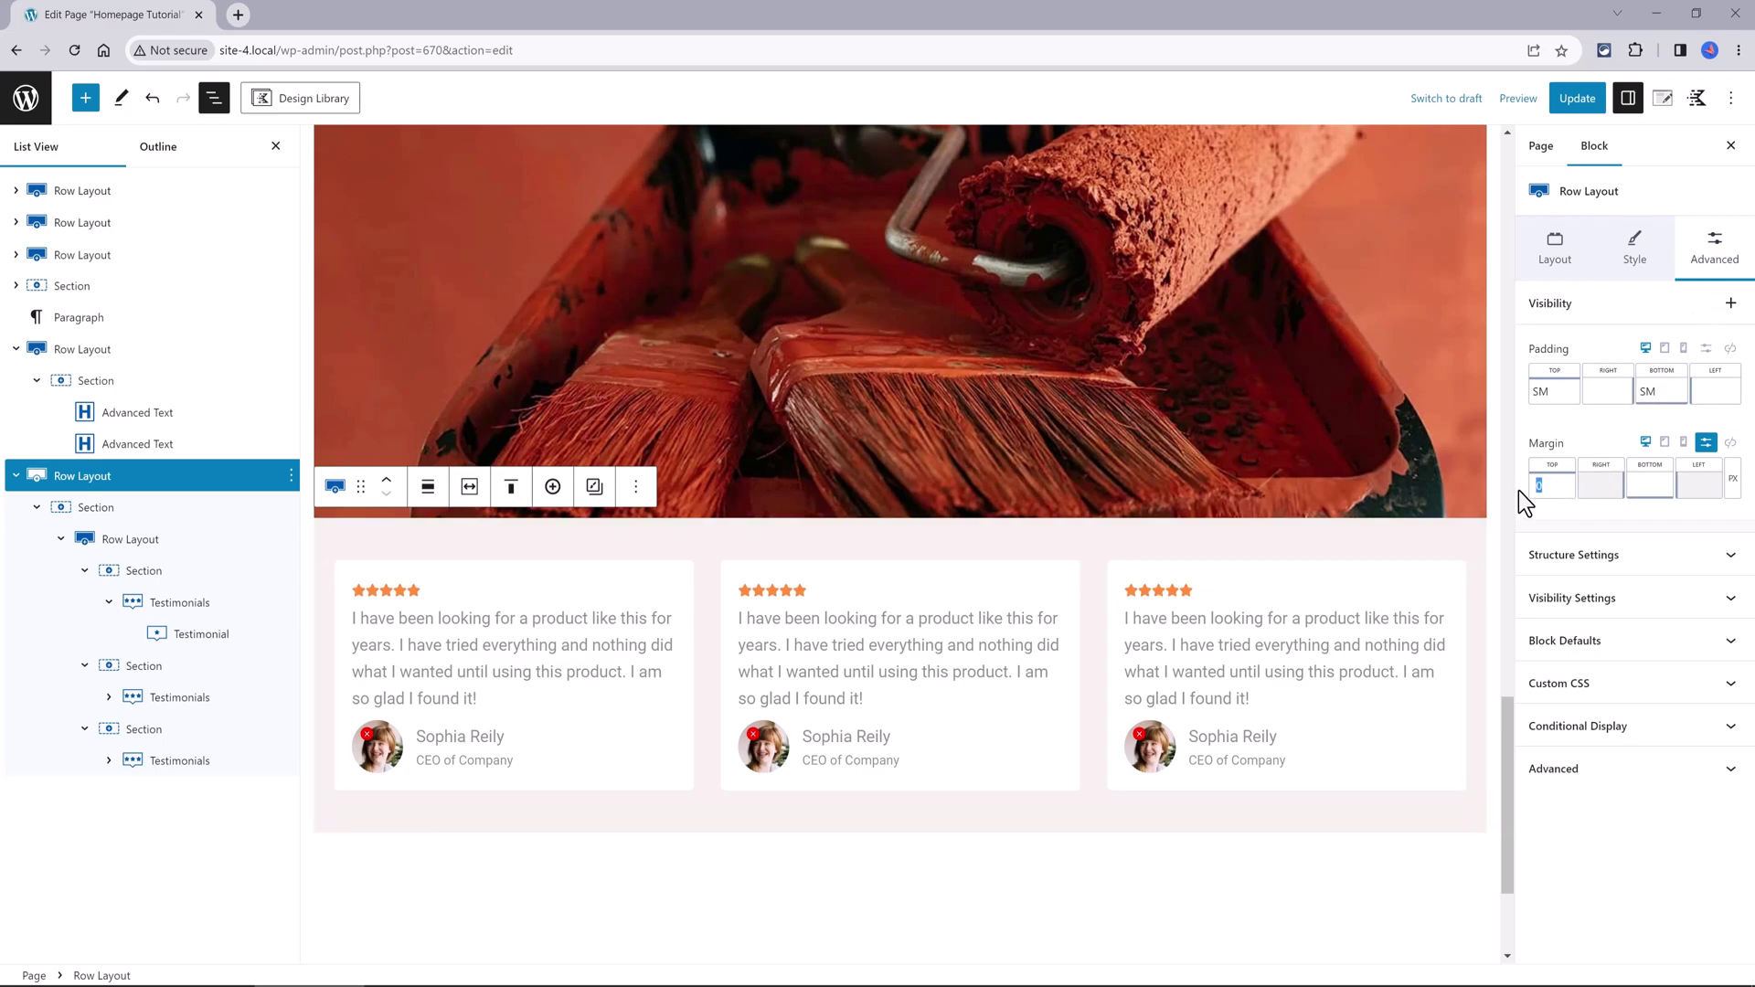
type("-15")
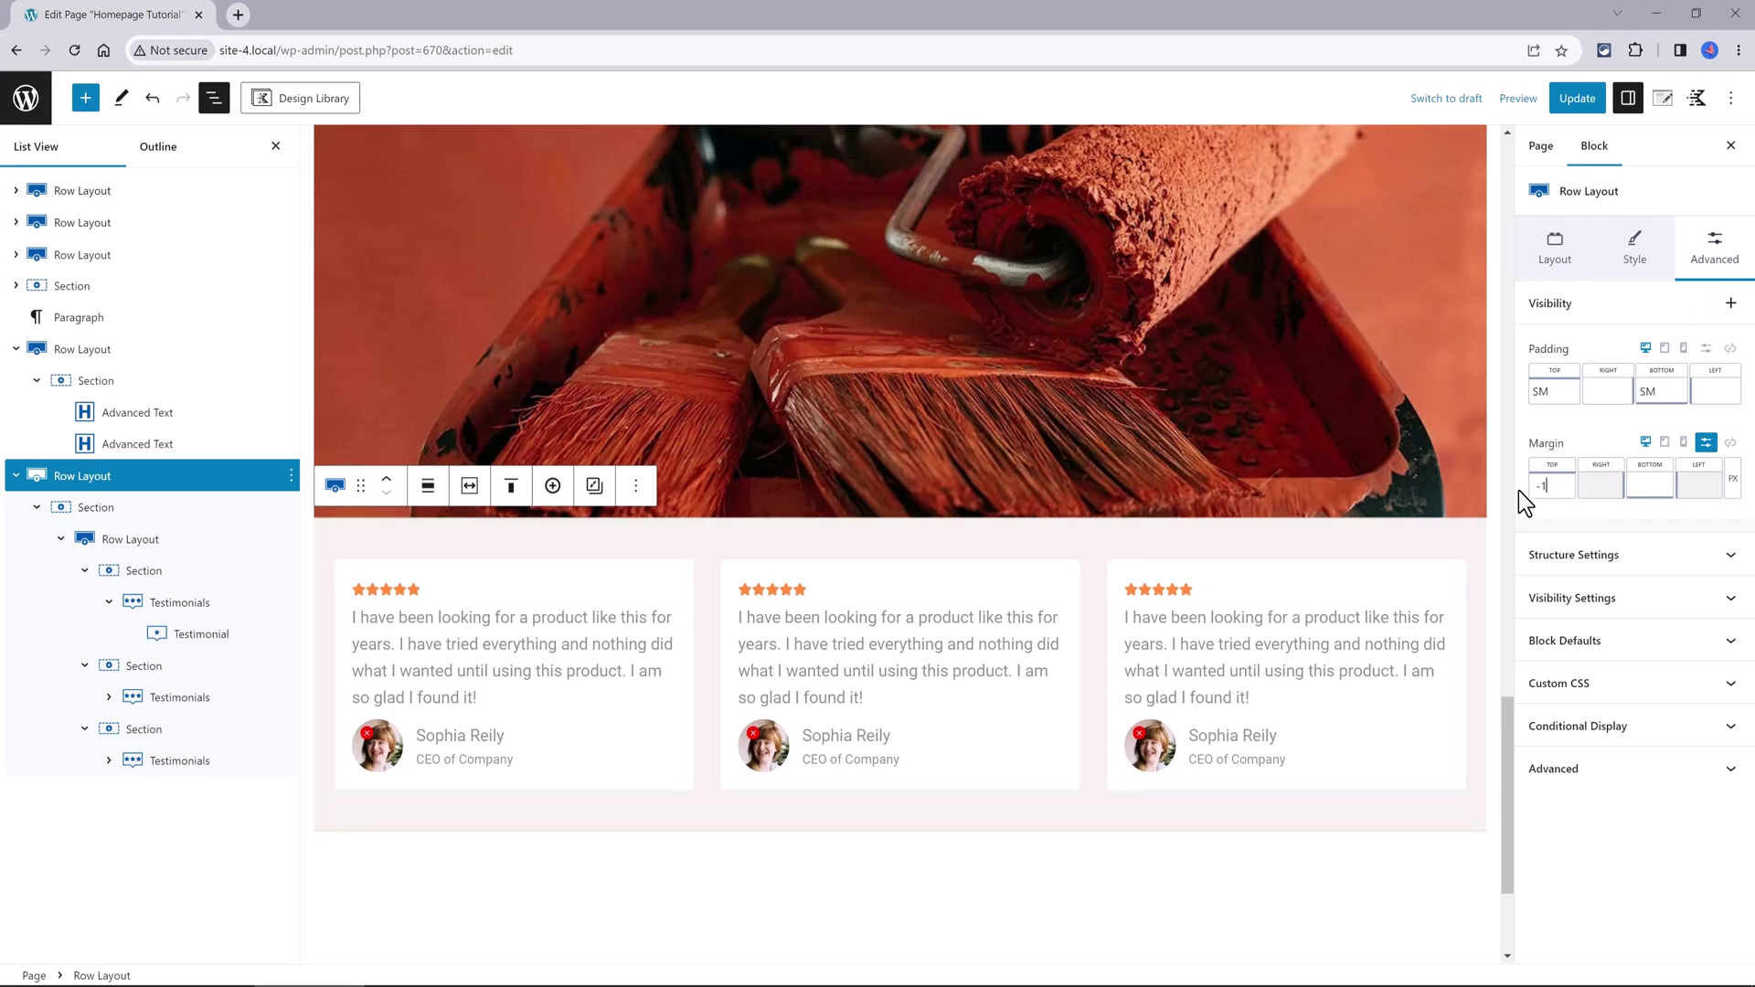
left_click(1407, 283)
scroll(1349, 305, "up", 4)
Save the page and preview it in a new tab.
left_click(1579, 101)
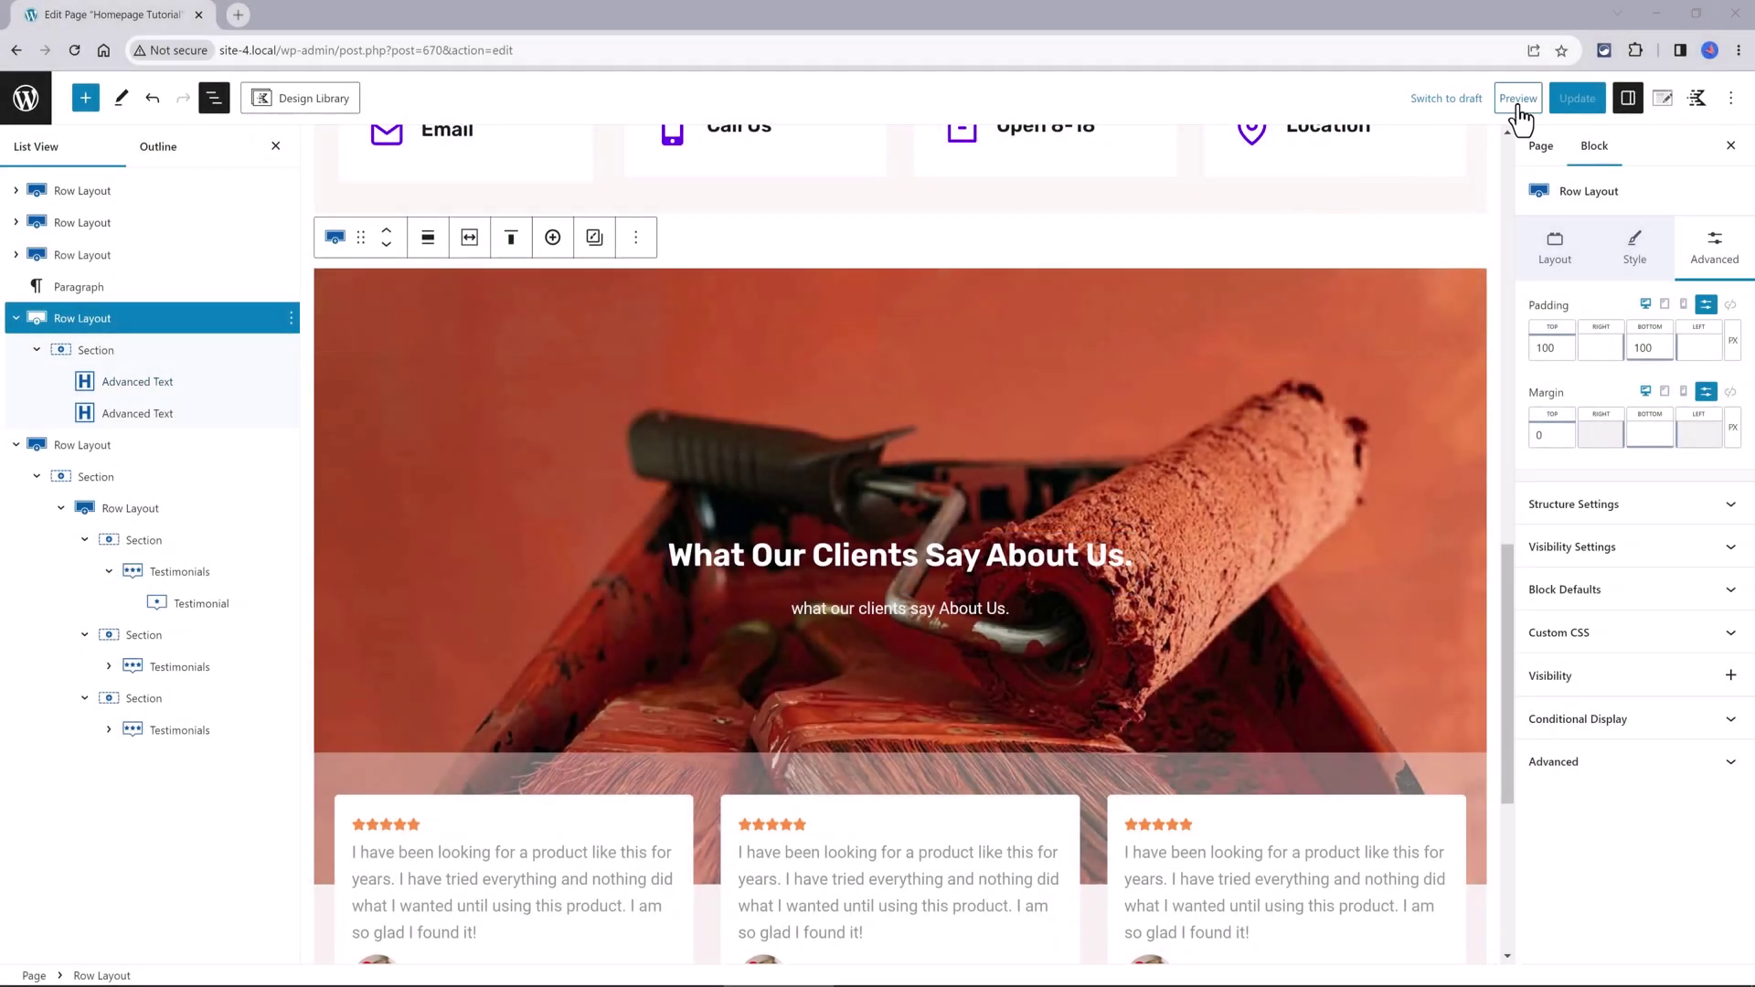
left_click(1518, 97)
left_click(1379, 262)
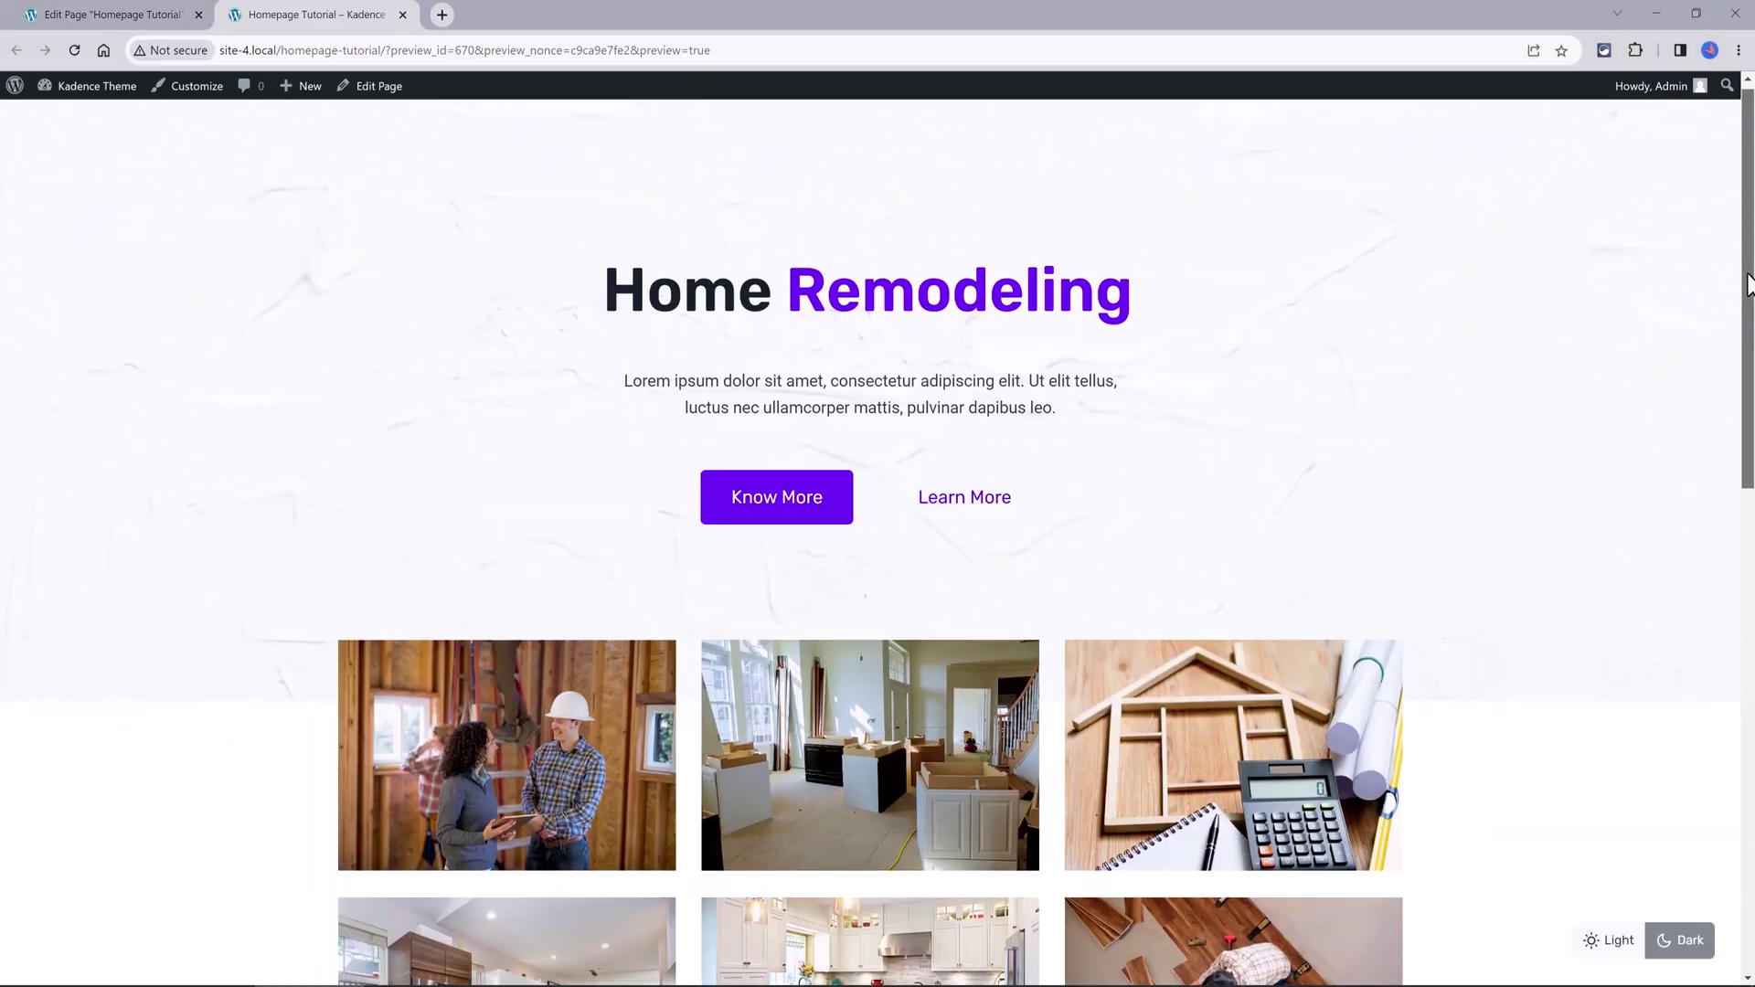
left_click_drag(1745, 302, 1744, 452)
Back in the editor's mobile view, shrink the Home Remodeling heading's mobile font size.
key("ctrl+w")
left_click(1371, 216)
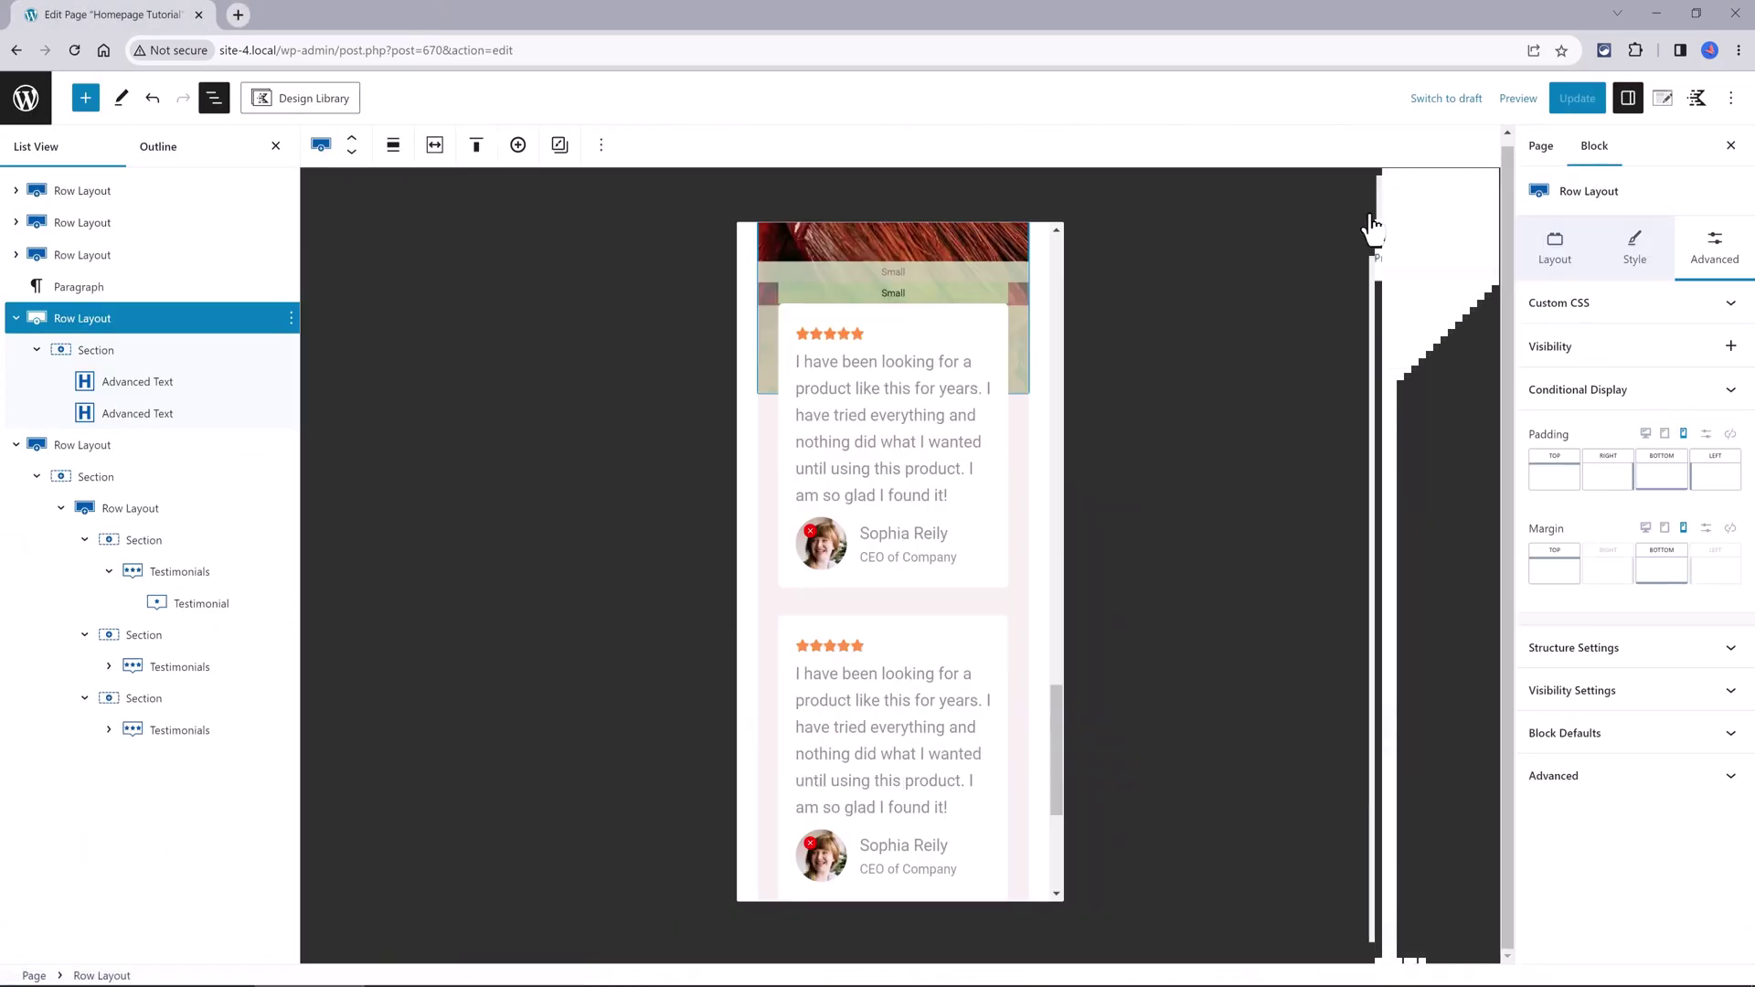
left_click_drag(1045, 610, 286, 314)
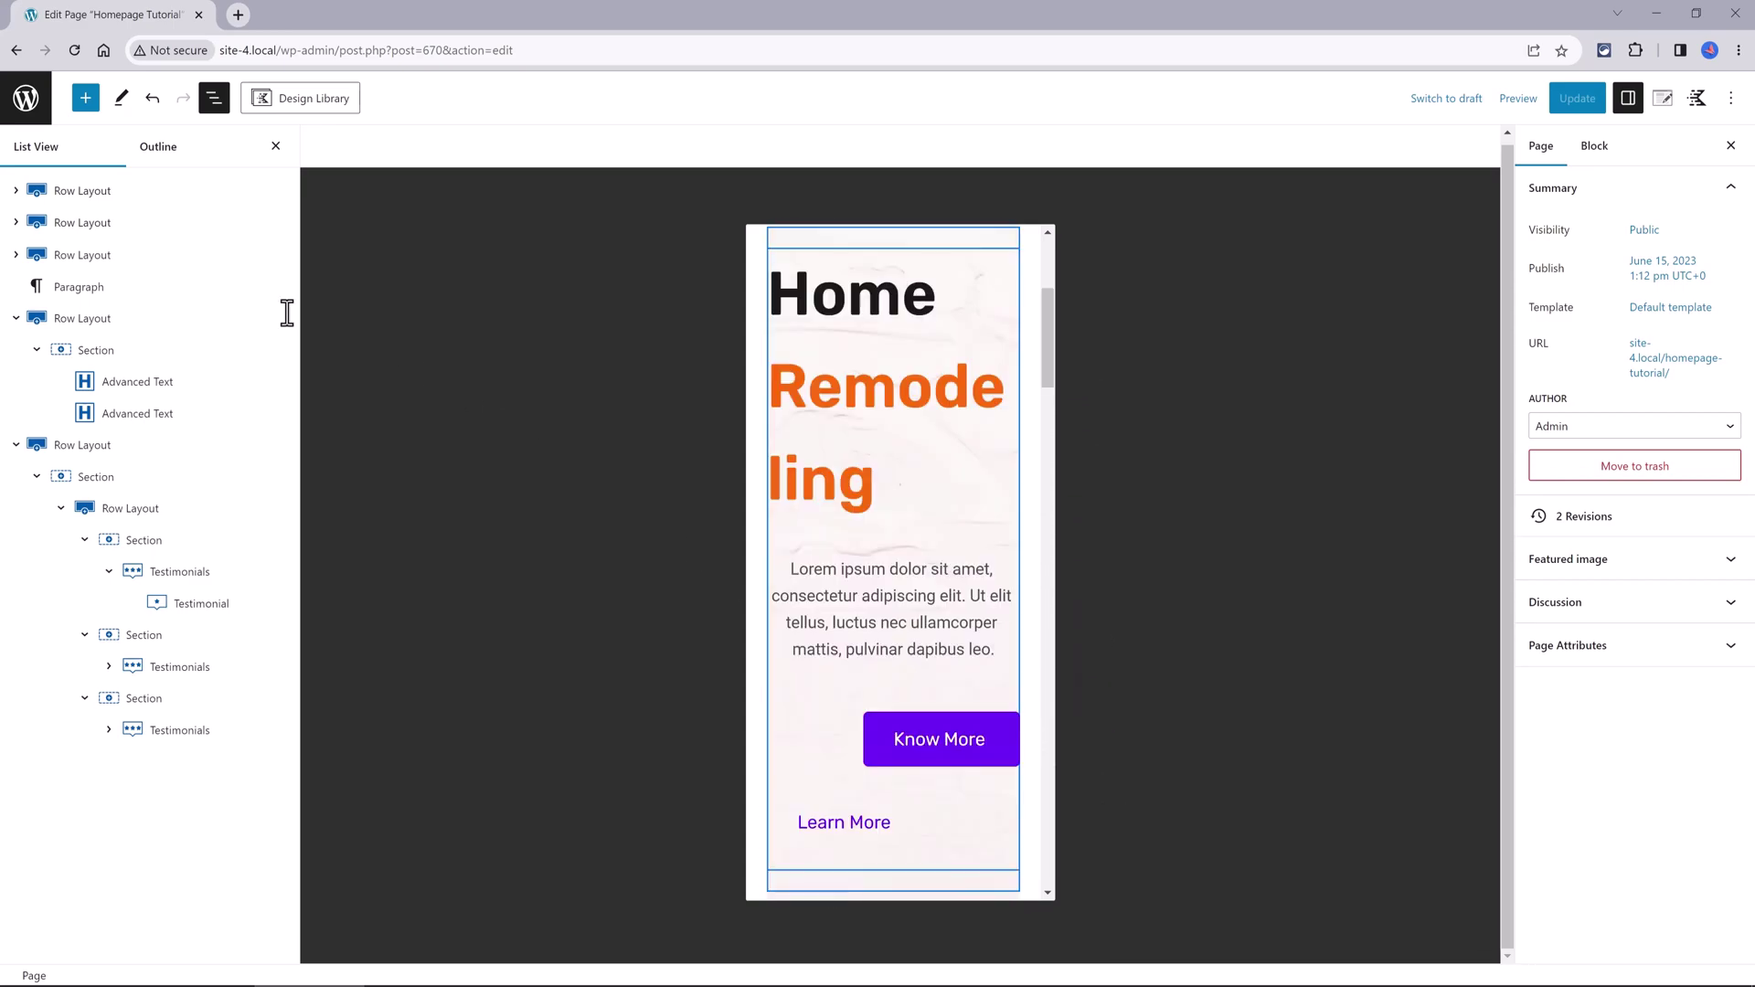
left_click(171, 325)
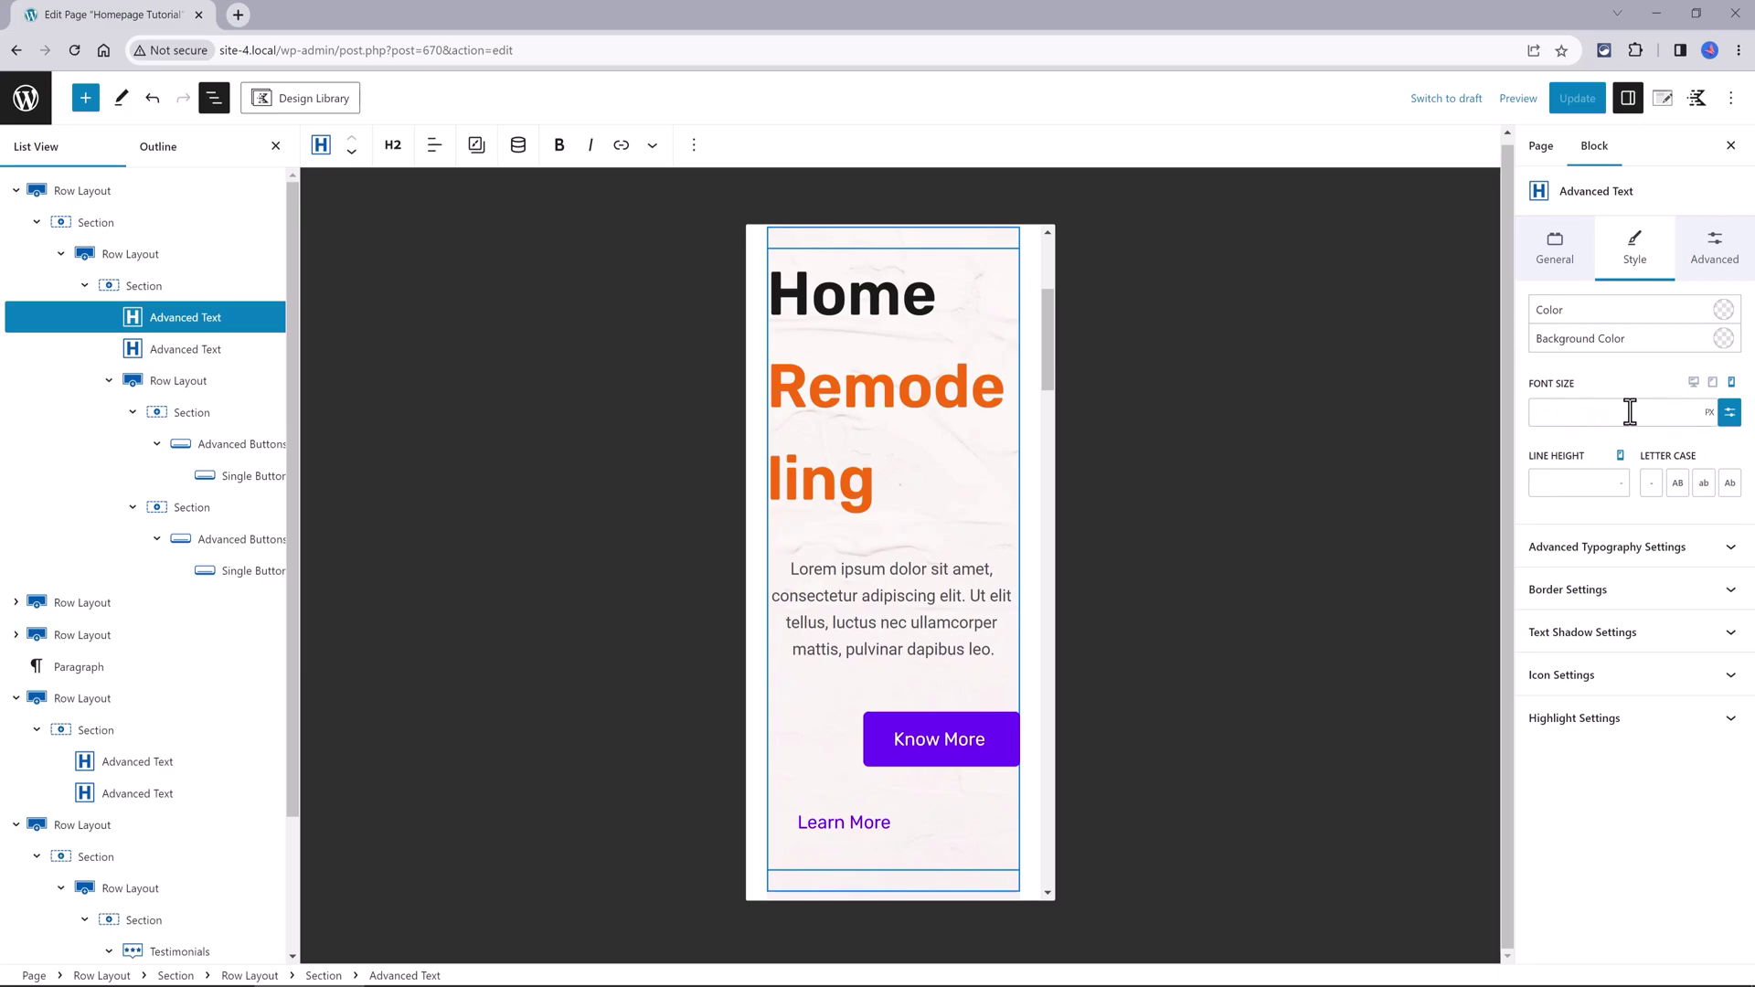
Select the Know More button and save the updated page.
left_click(924, 731)
scroll(924, 660, "down", 20)
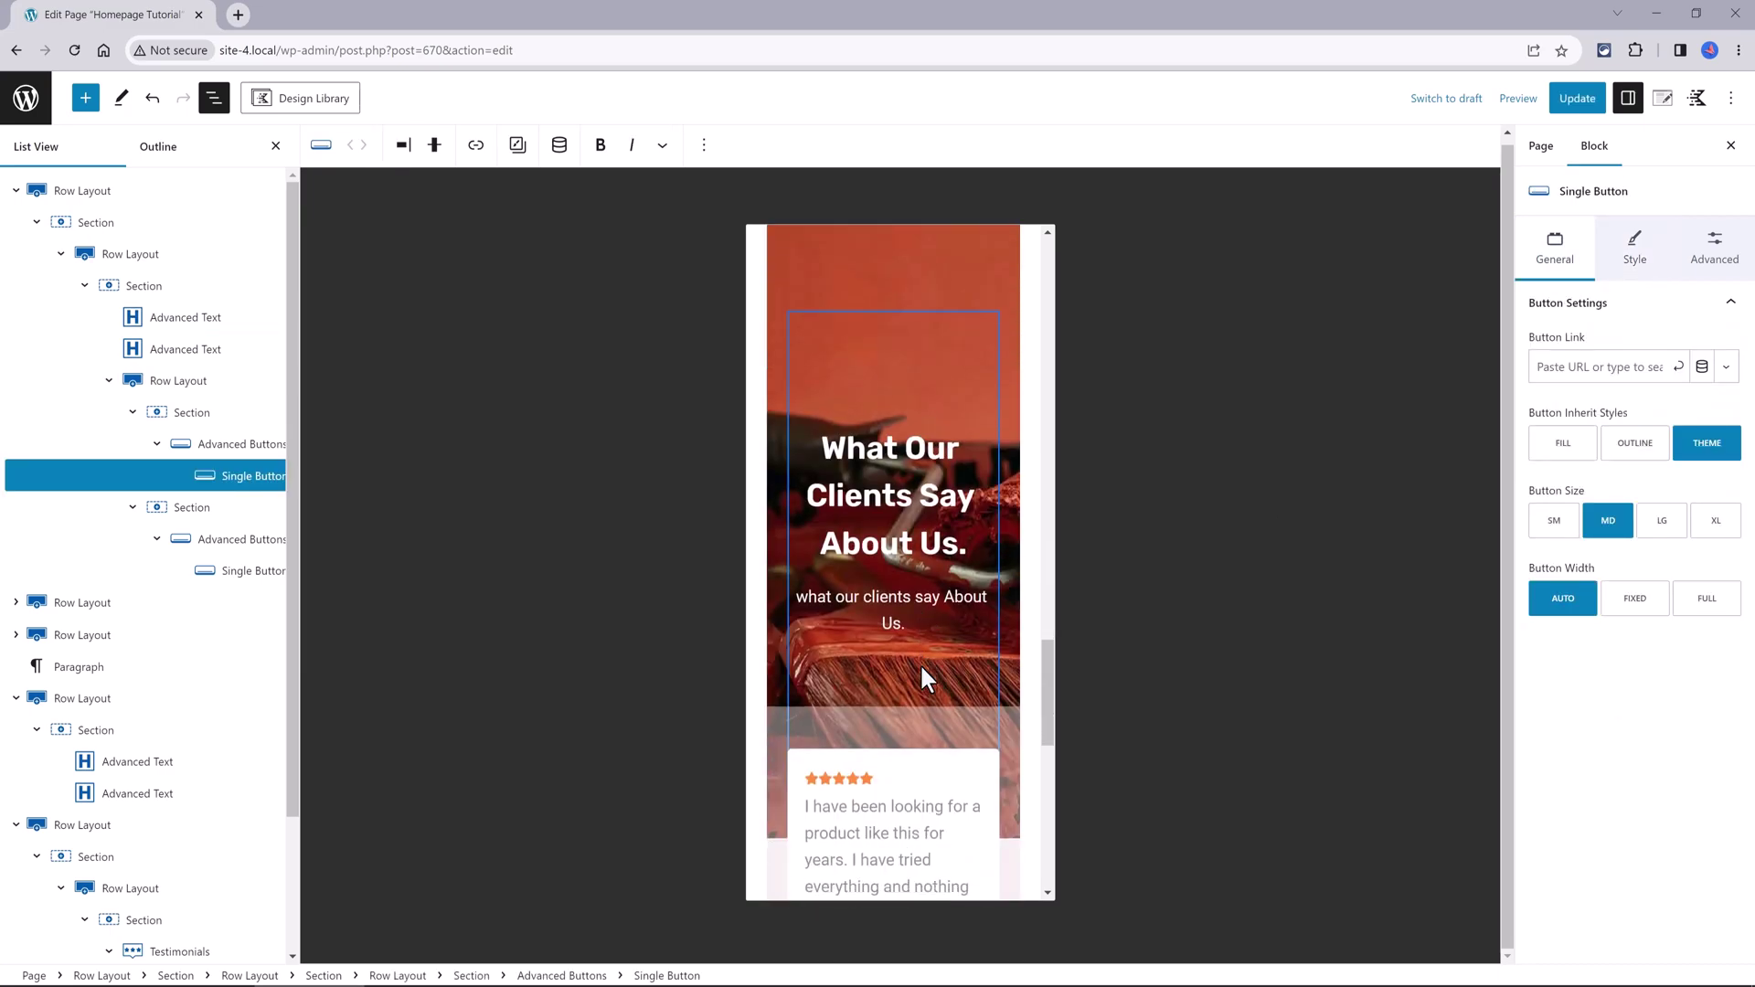
scroll(919, 662, "down", 5)
left_click(1576, 97)
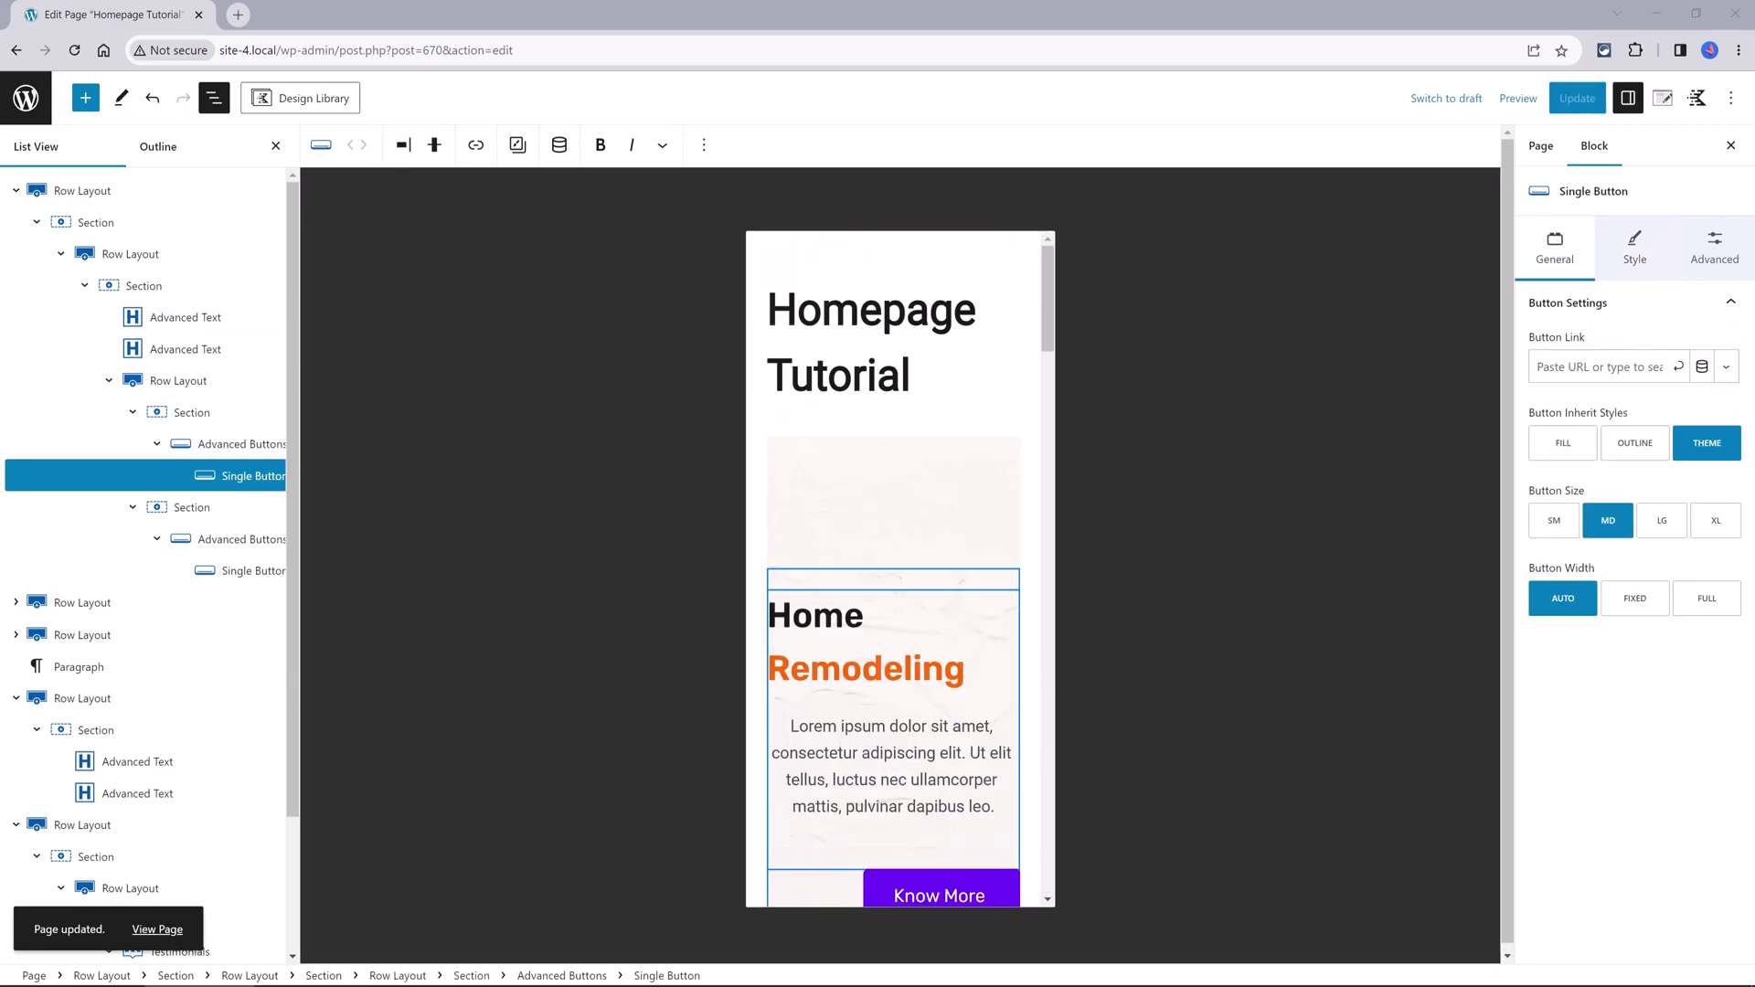